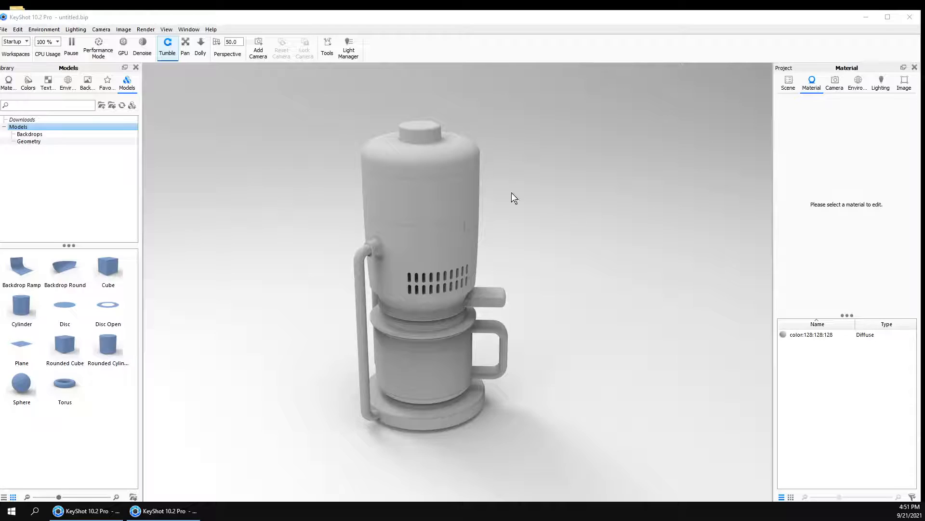
- Examine the coffee maker from several angles and display the scene's item list
left_click_drag(467, 190, 450, 244)
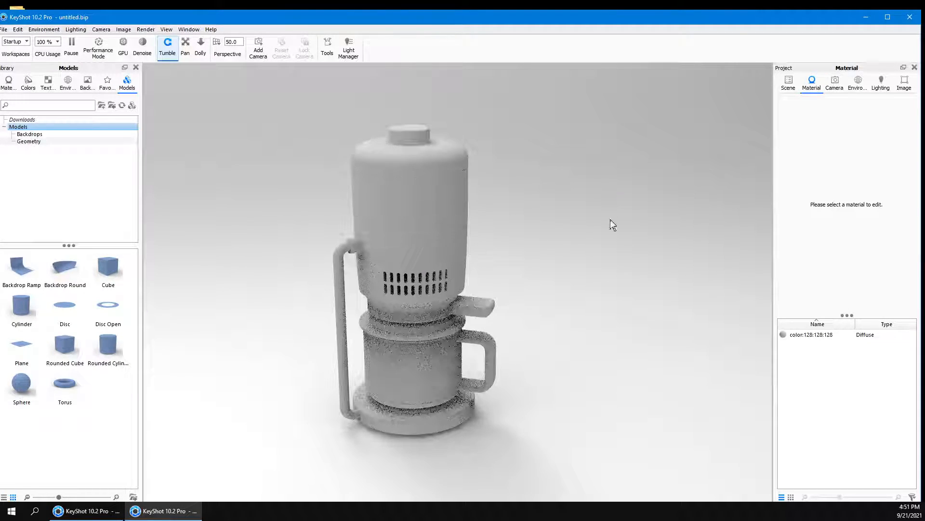
left_click(789, 83)
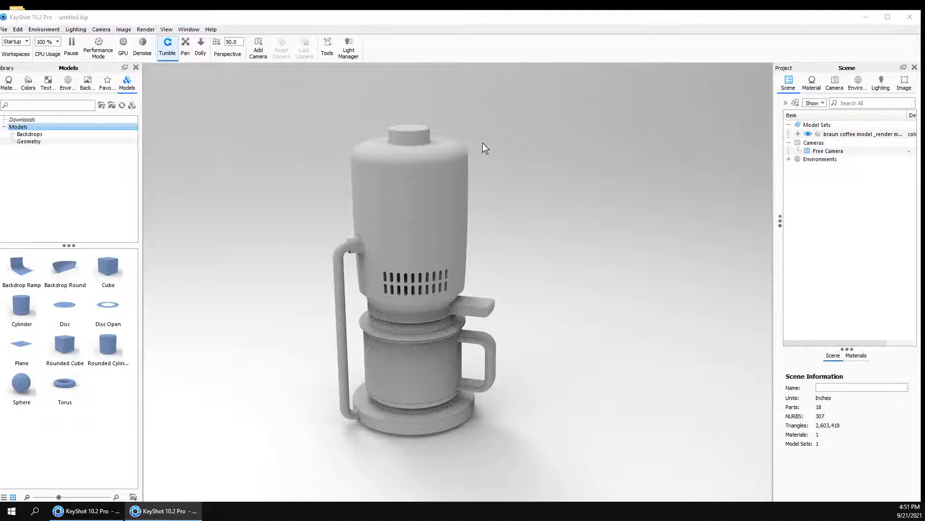
left_click_drag(559, 166, 562, 151)
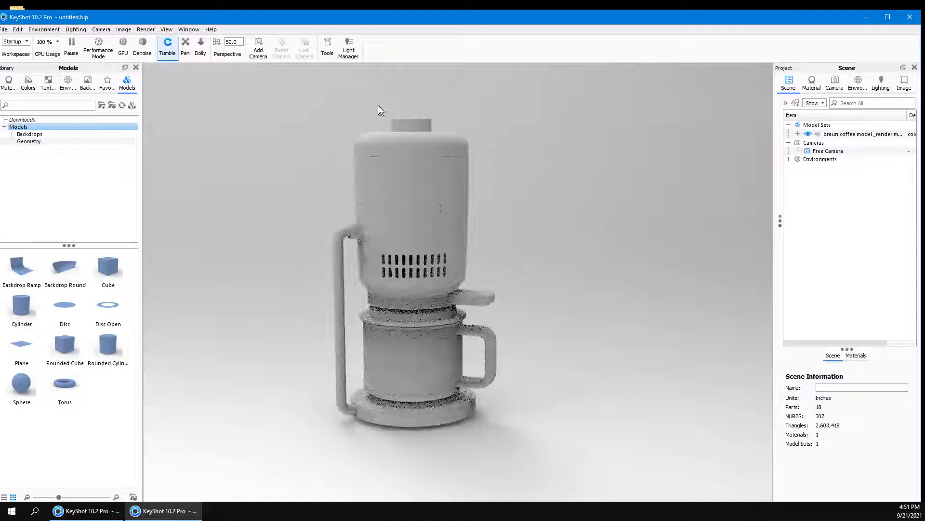
left_click_drag(535, 416, 501, 410)
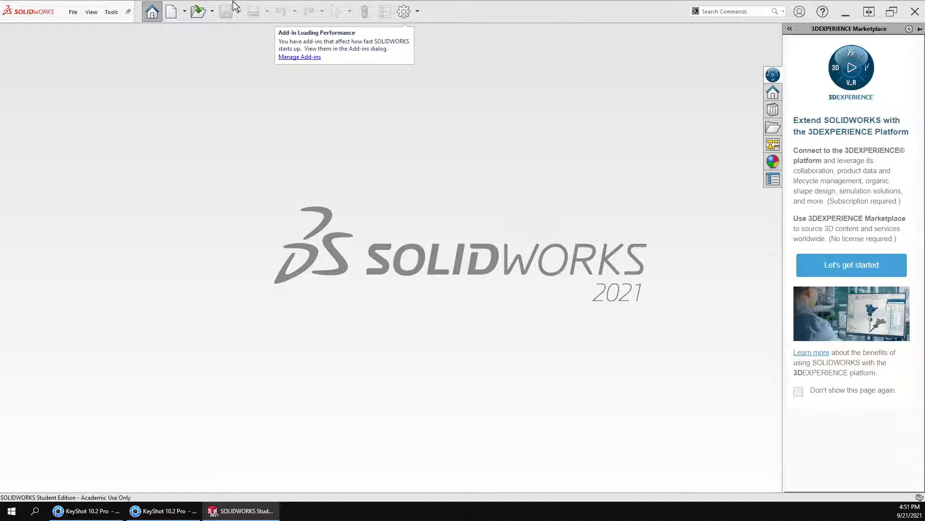
- Open the recent part "braun coffee model _render model RevA" in SOLIDWORKS
left_click(72, 12)
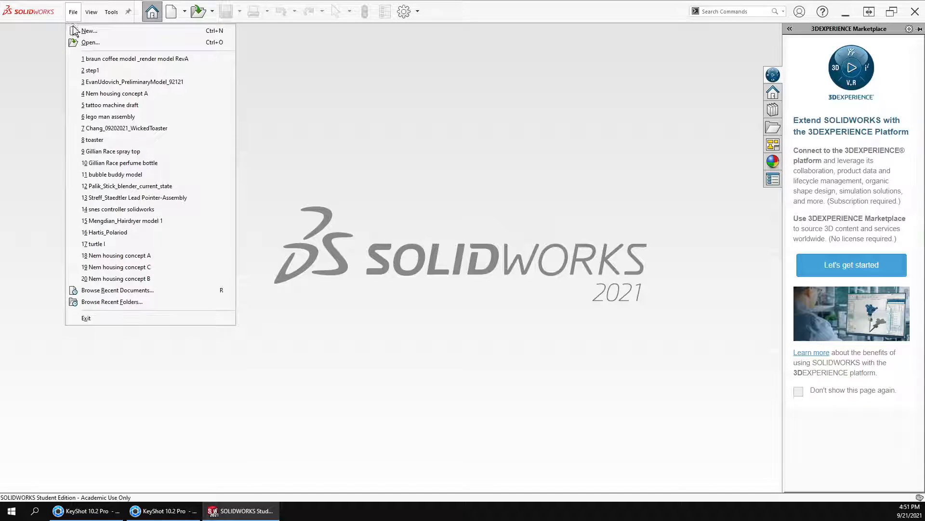
left_click(99, 57)
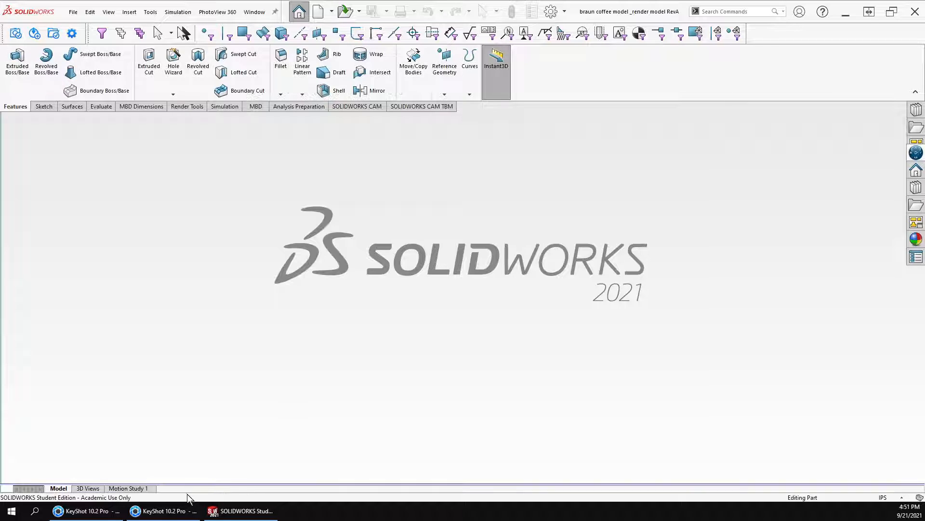
- Switch to the KeyShot window containing the red step1 model and close it, discarding its changes
left_click(149, 511)
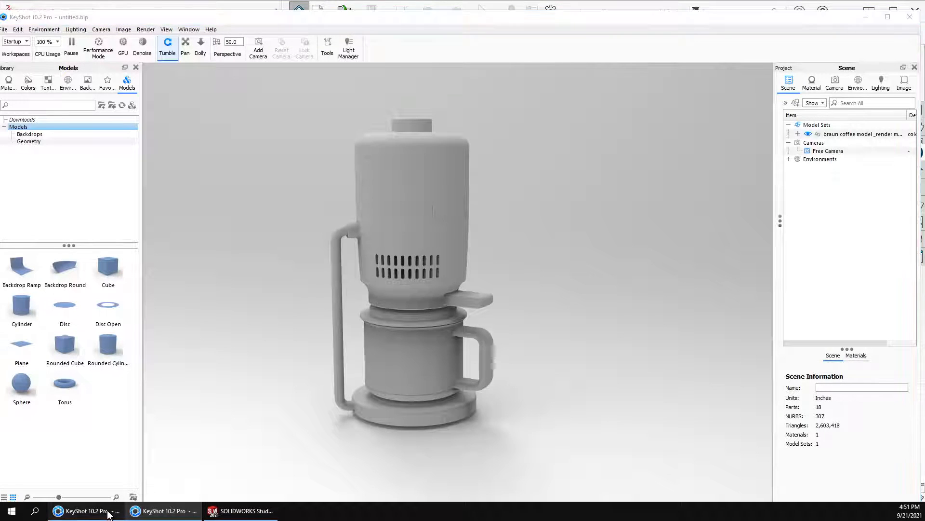
left_click(87, 511)
left_click(911, 6)
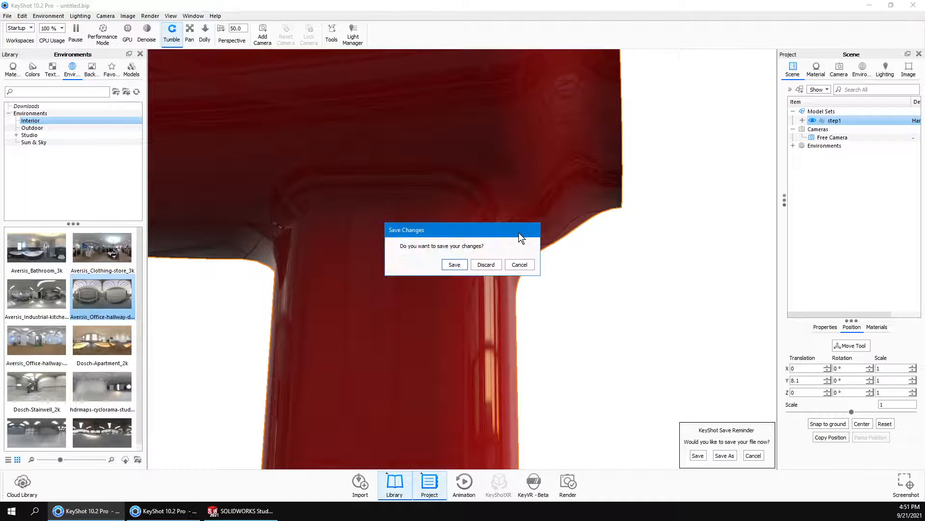
left_click(486, 264)
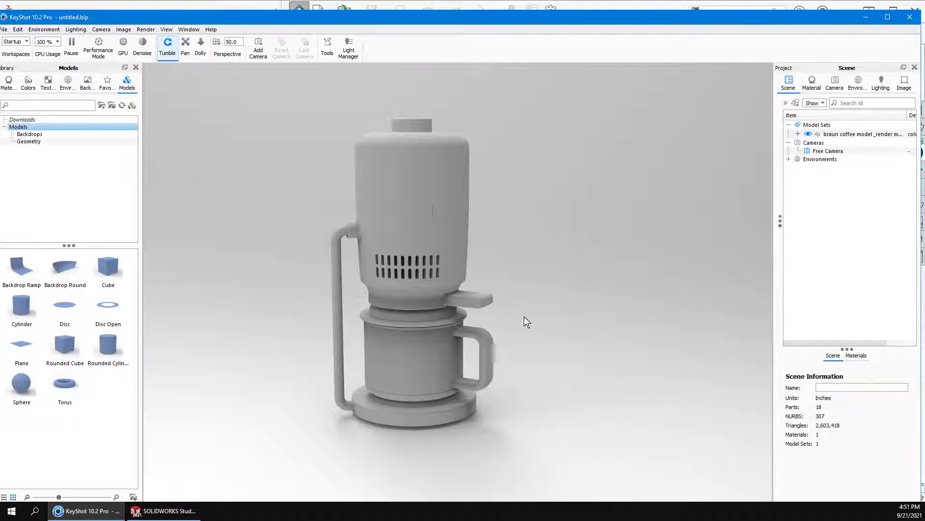
- Maximize the KeyShot window with the coffee maker and turn the model to a lower side view
left_click_drag(551, 298, 463, 258)
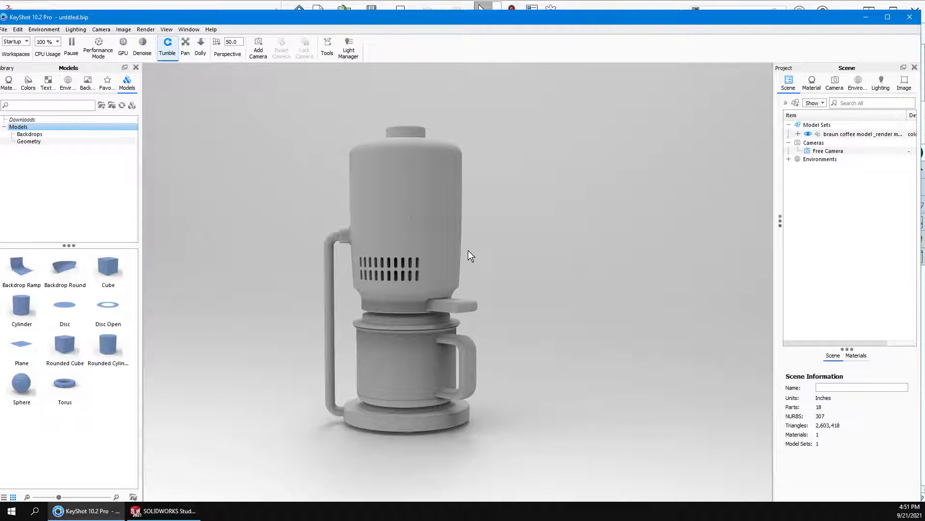
left_click_drag(490, 277, 519, 254)
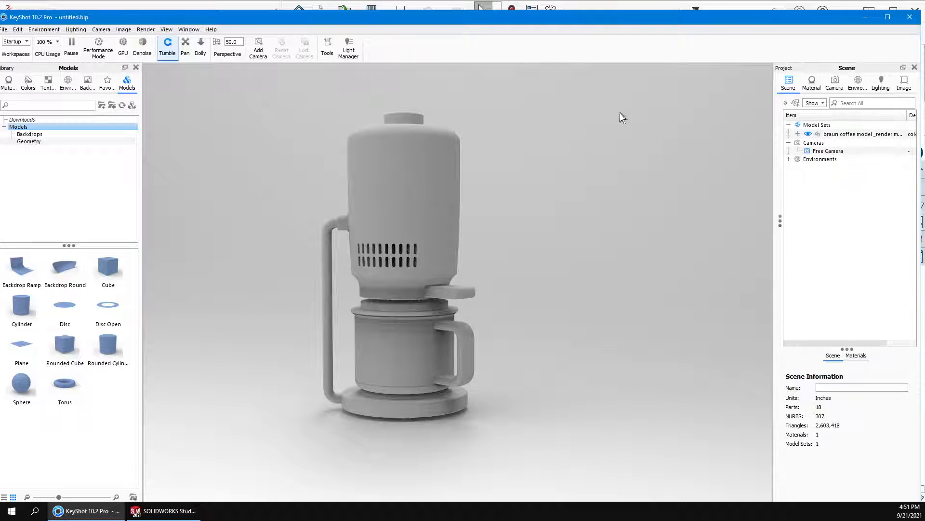
double_click(254, 17)
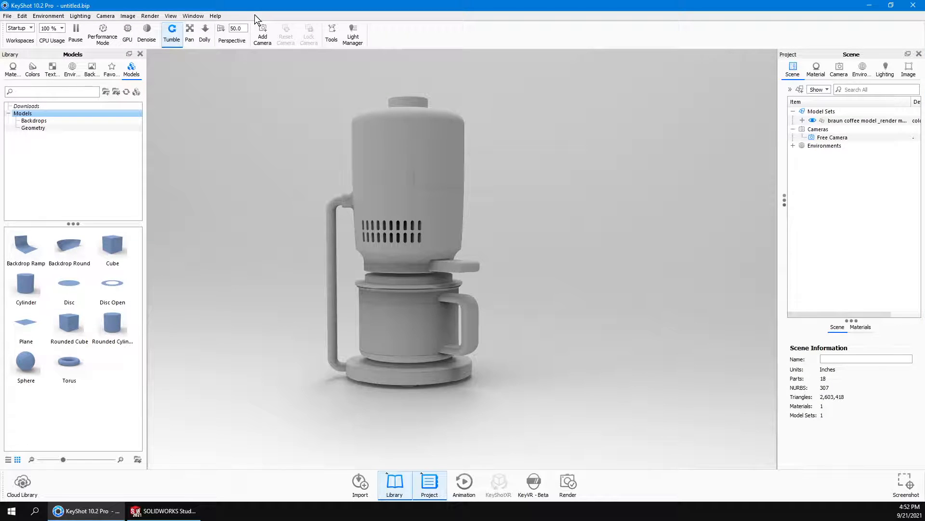
- Look through the library's materials, colors, textures, environments and backplates, plus the geometry and backdrop models
left_click(13, 70)
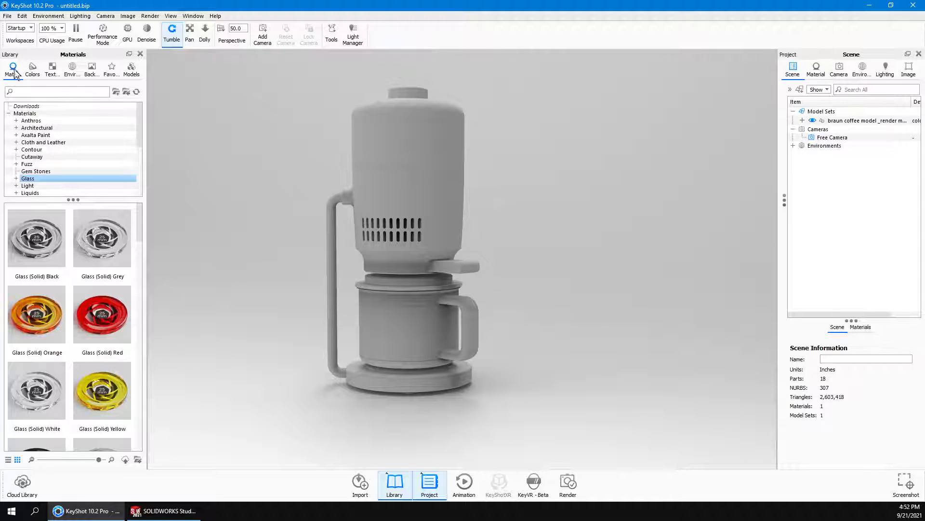
left_click(32, 70)
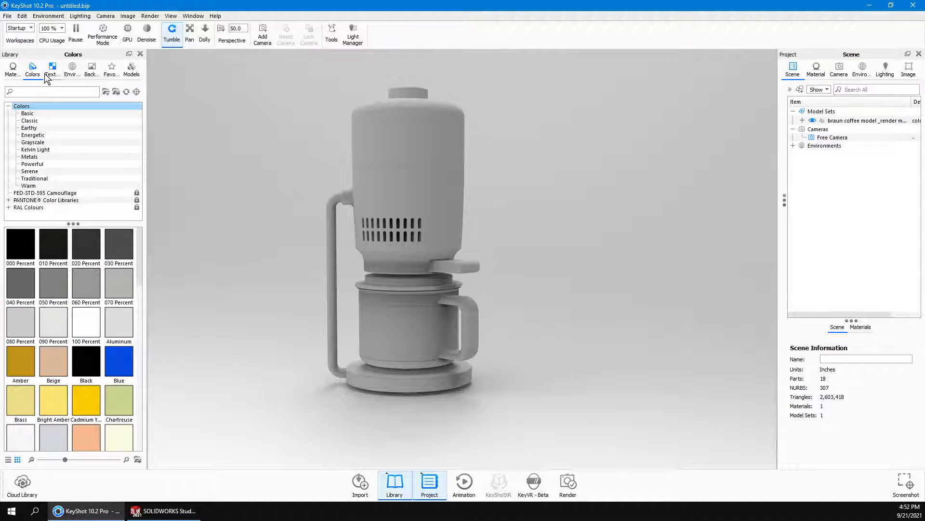
left_click(54, 68)
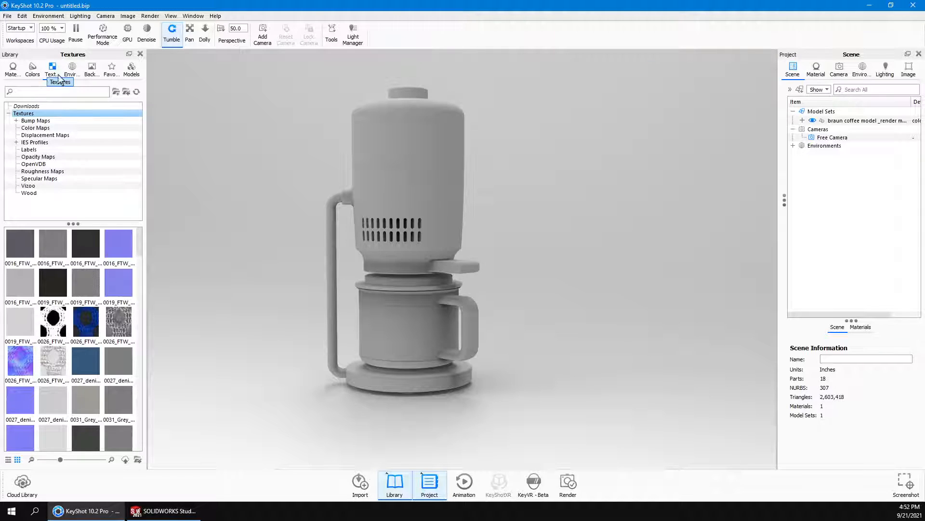
left_click(71, 71)
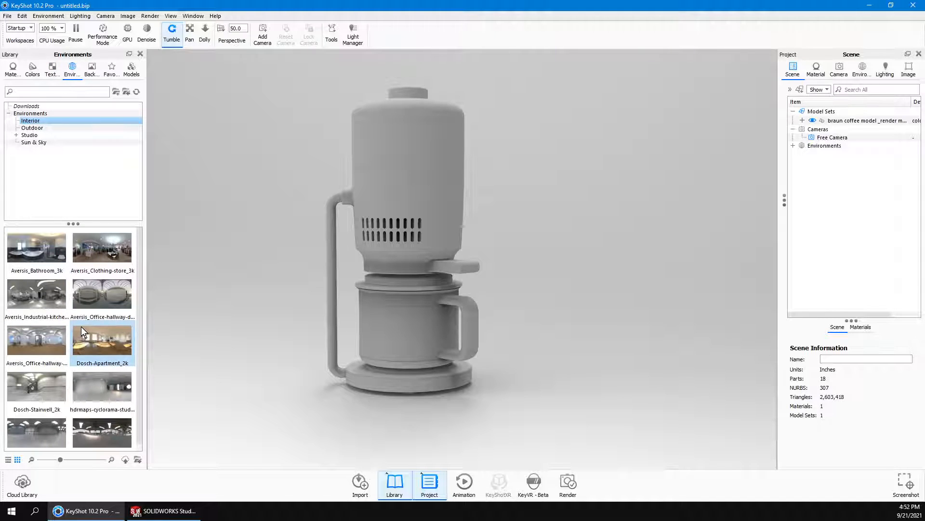
mouse_move(81, 328)
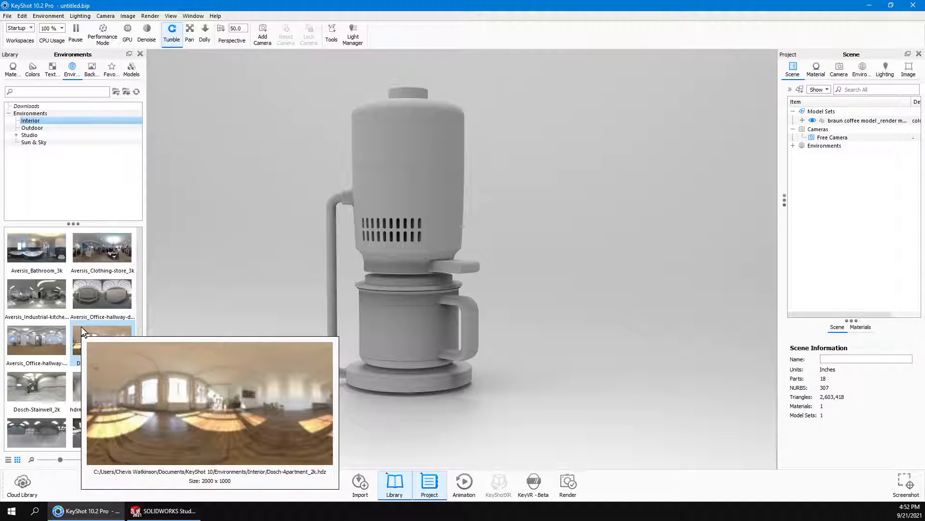
left_click(94, 70)
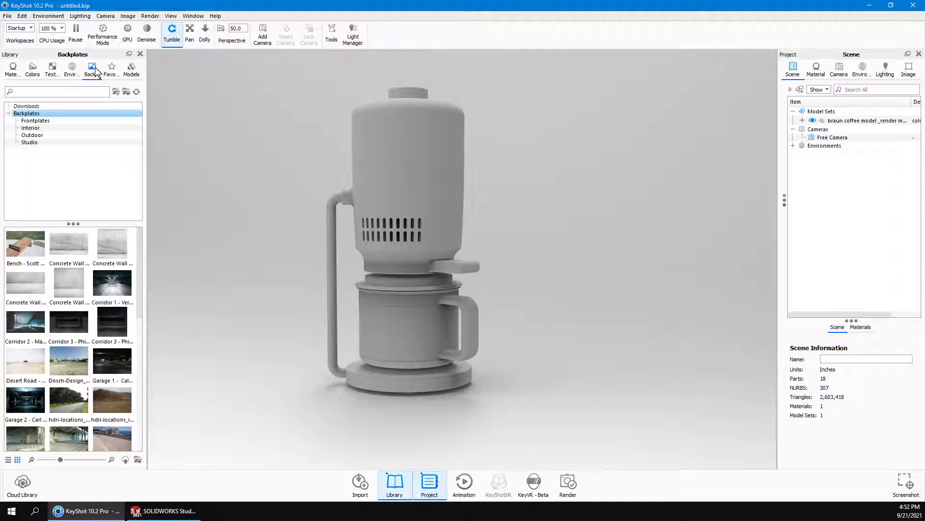
left_click(130, 74)
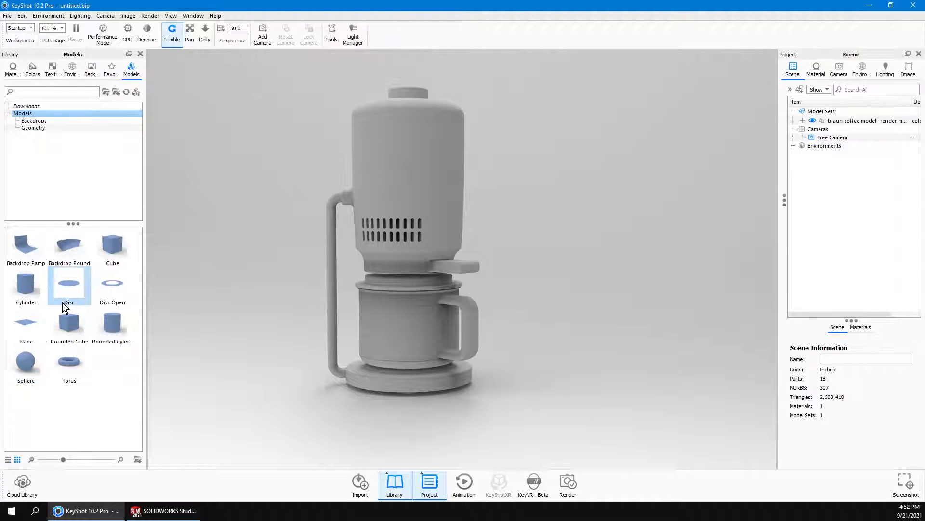
left_click(39, 128)
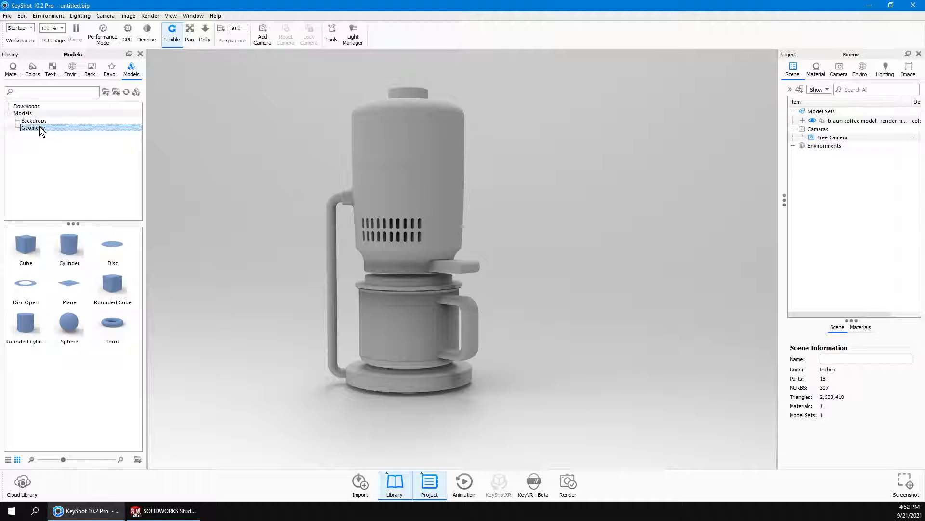
left_click(40, 123)
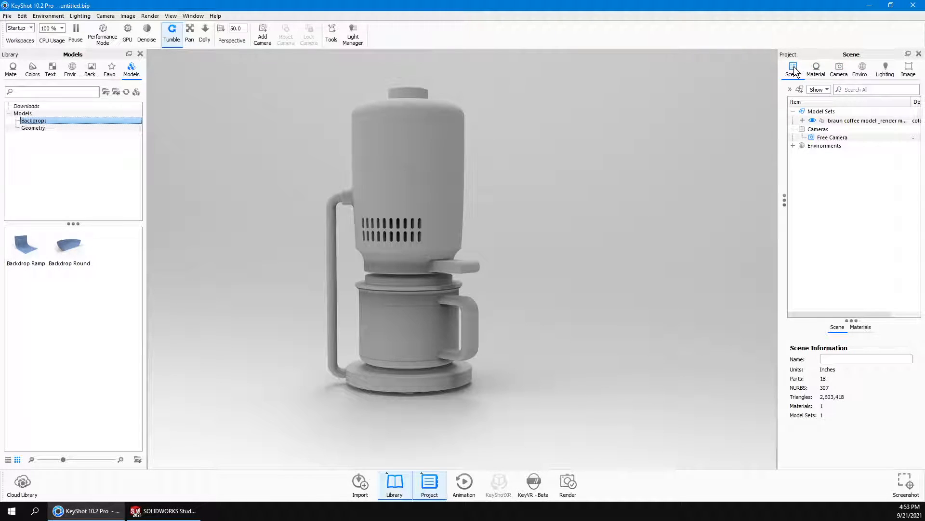
- Expand the coffee model set down to its individual parts, toggling the set's visibility off and on, and preview the first part
left_click(802, 120)
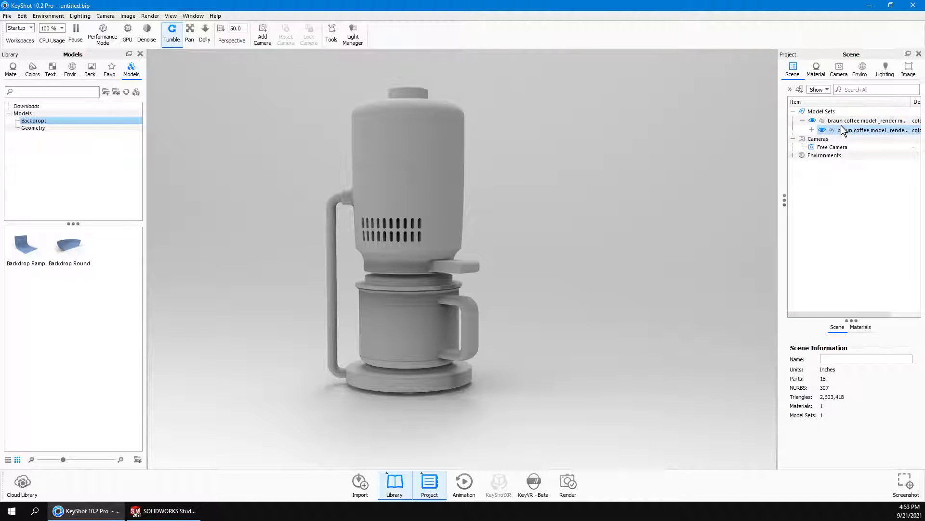
left_click(813, 121)
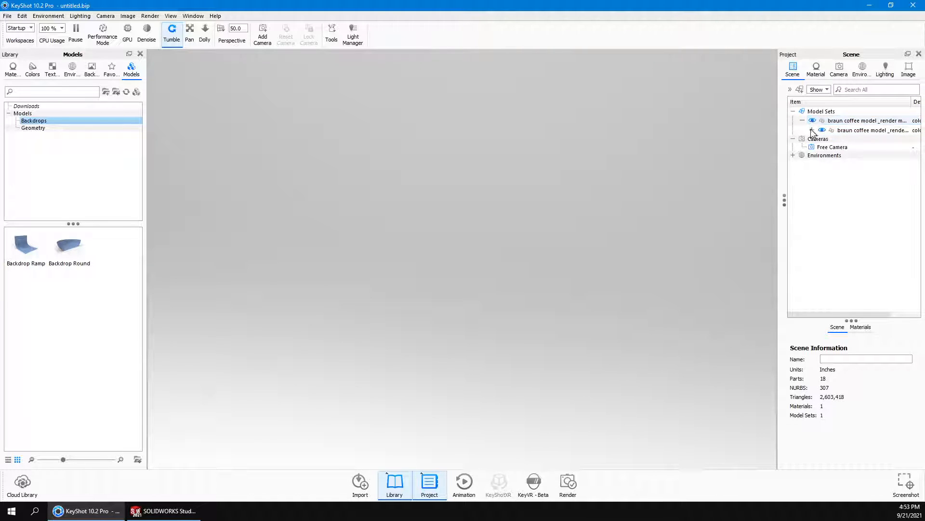
left_click(813, 121)
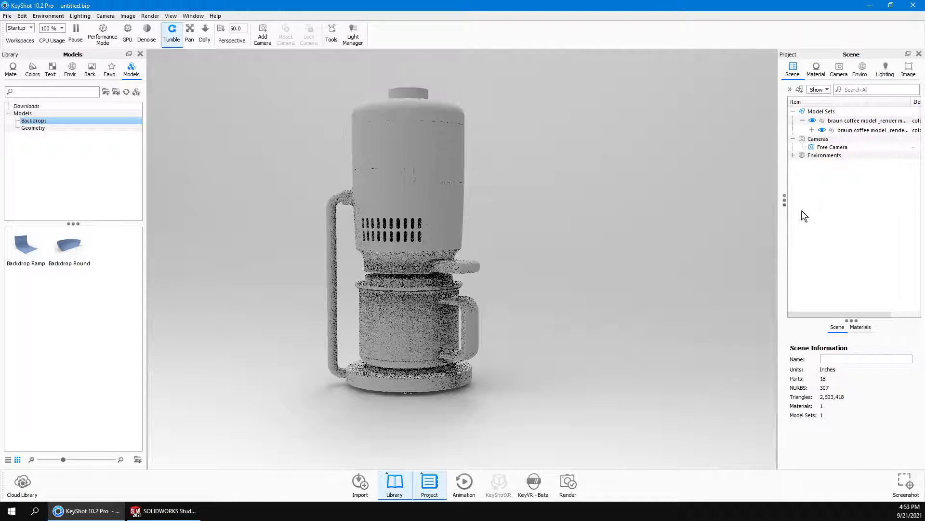
left_click(813, 130)
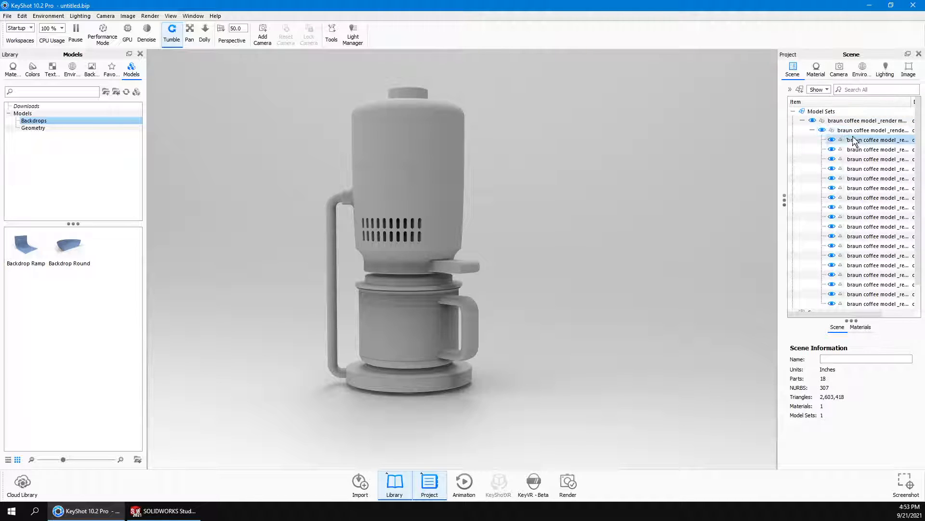
mouse_move(835, 140)
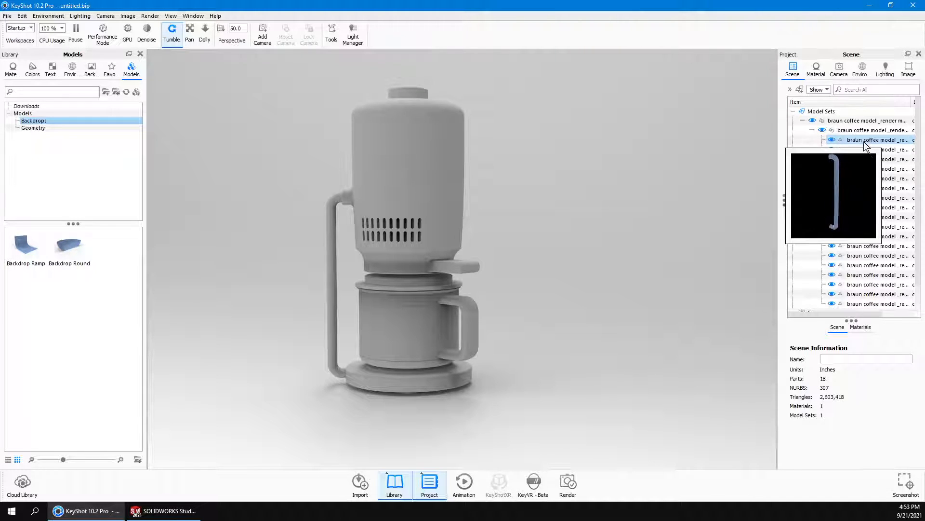
mouse_move(890, 136)
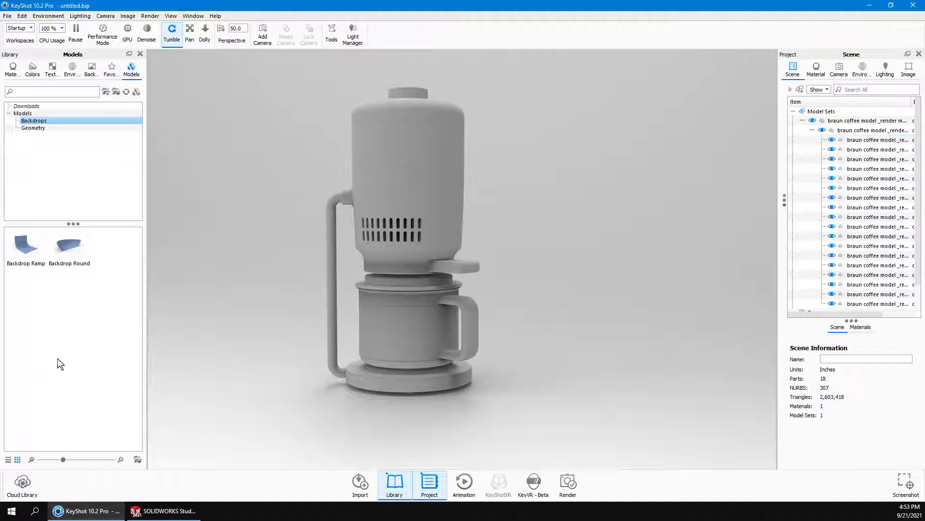
- Switch to SOLIDWORKS, examine the coffee maker's named solid bodies, highlight "main body uper", and return to KeyShot
left_click(156, 512)
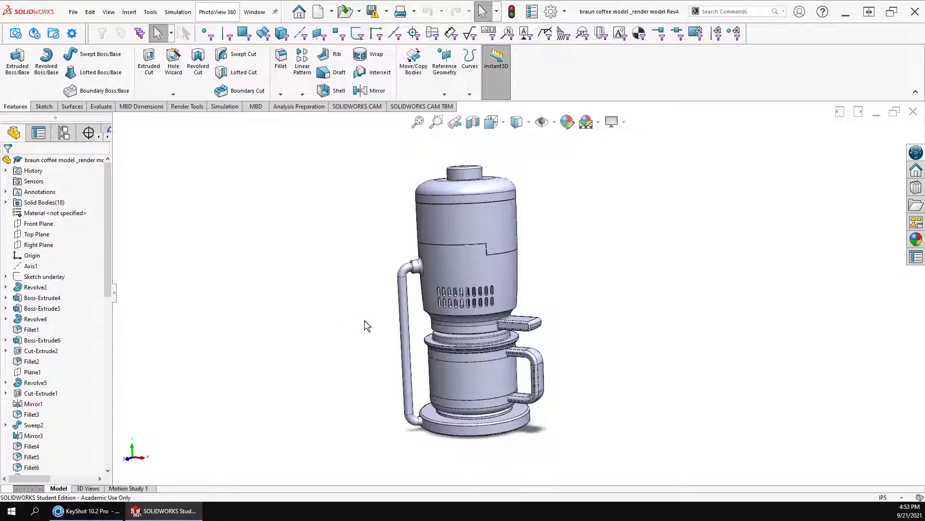
middle_click_drag(365, 320, 319, 315)
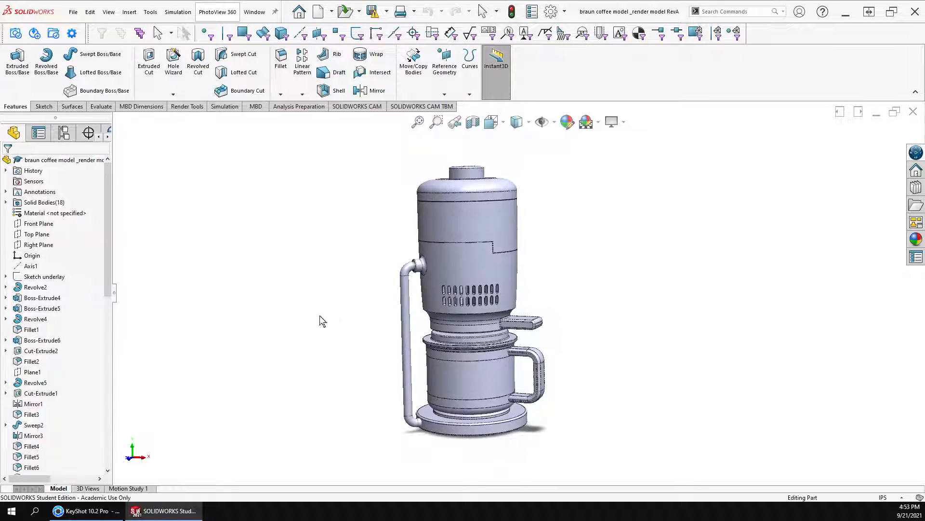
left_click(6, 202)
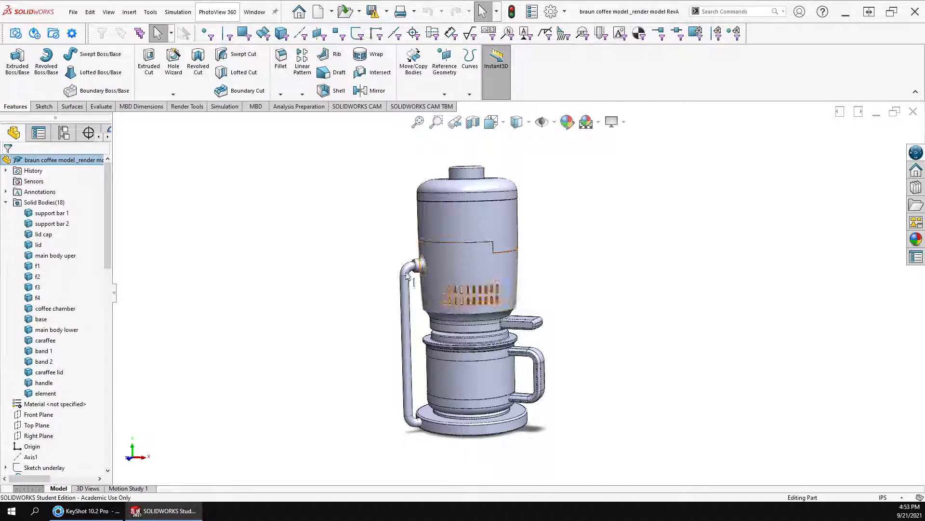
scroll(402, 256, "down", 3)
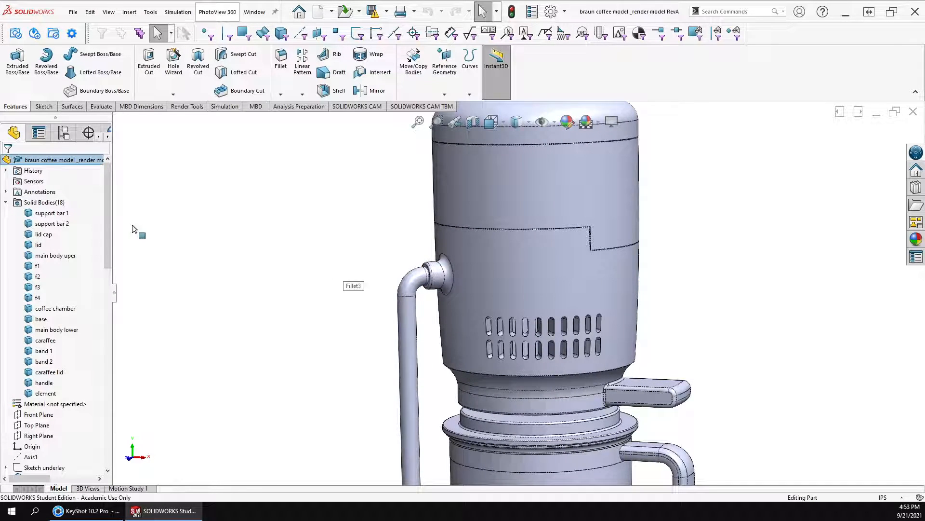
left_click(44, 256)
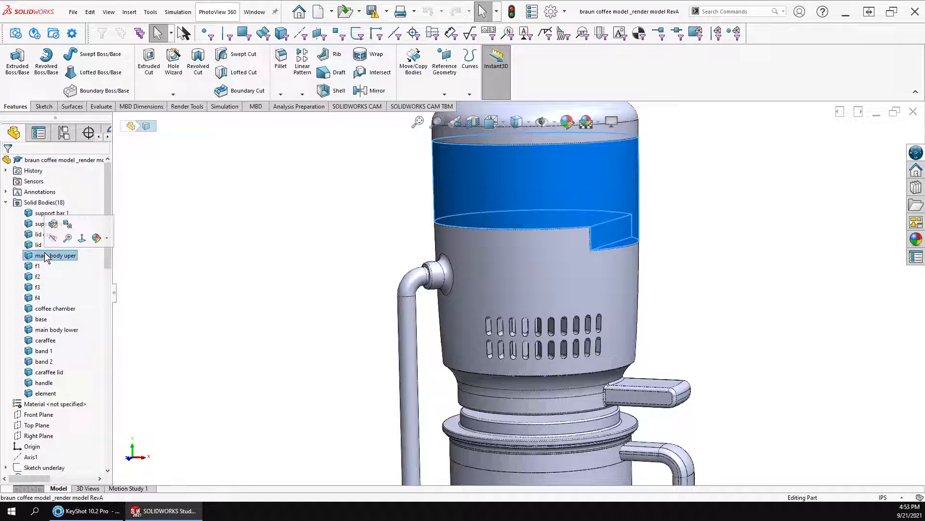
scroll(169, 302, "up", 1)
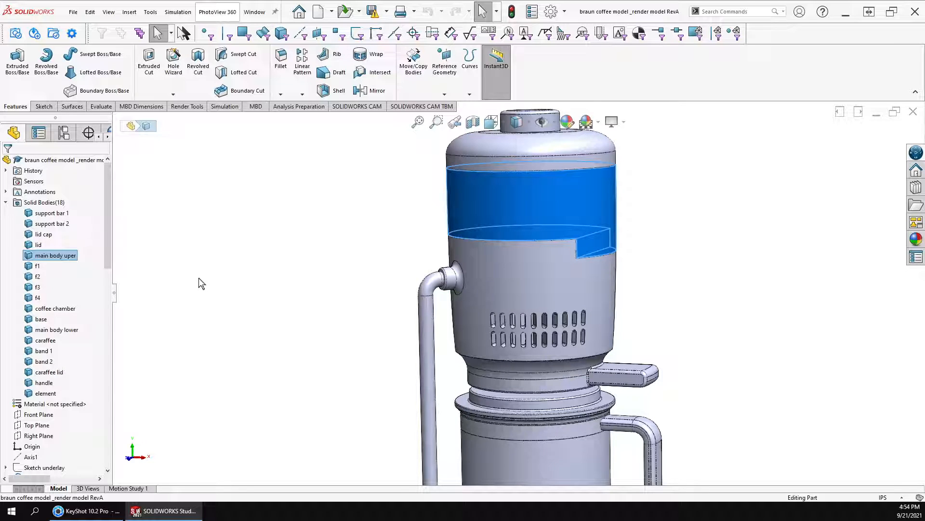
left_click(846, 12)
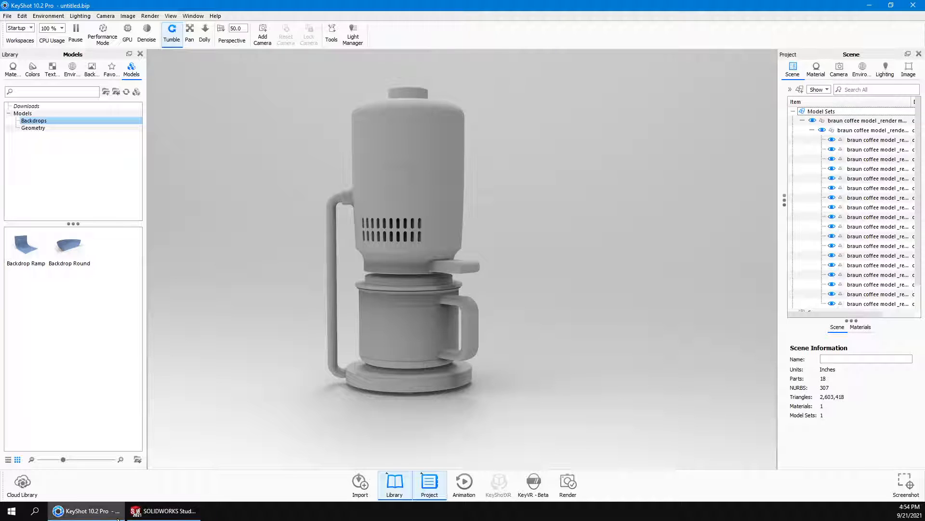
- Switch to SOLIDWORKS, start opening a document, and widen the file name column to show the full names
left_click(164, 511)
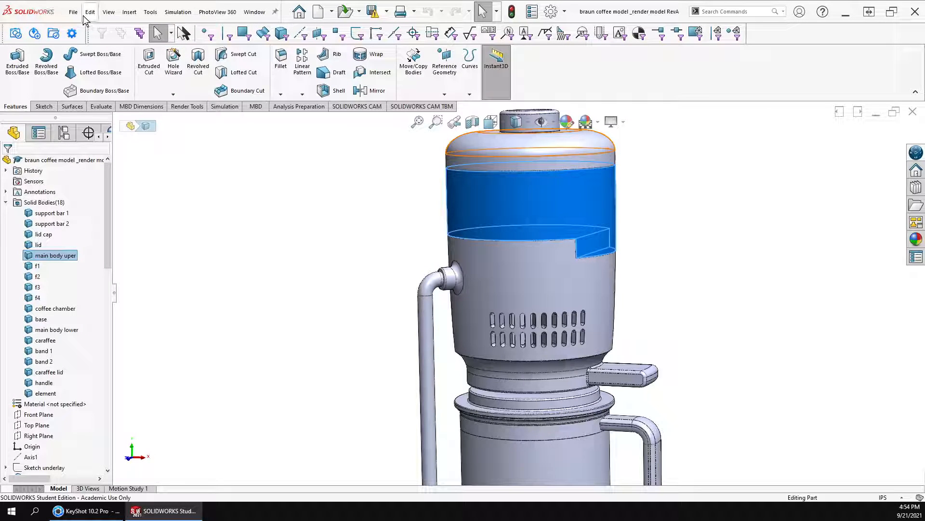
left_click(73, 12)
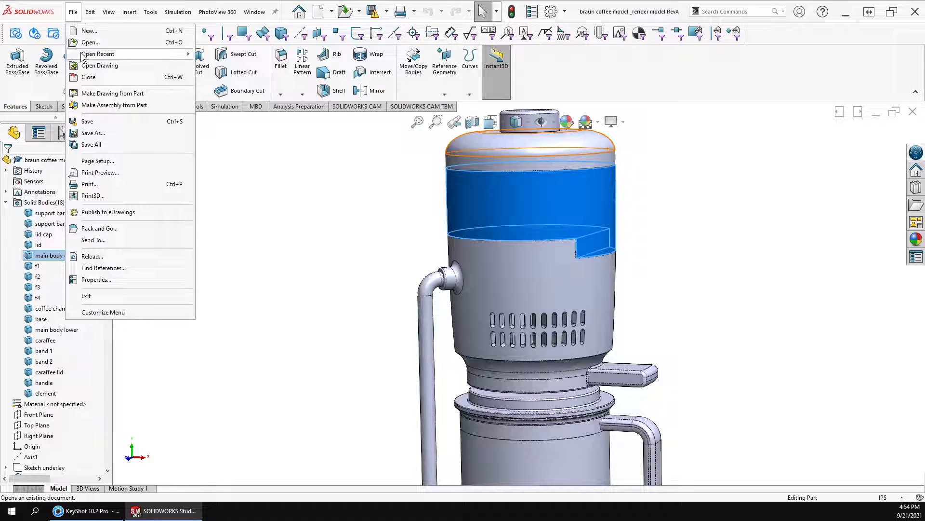
mouse_move(85, 54)
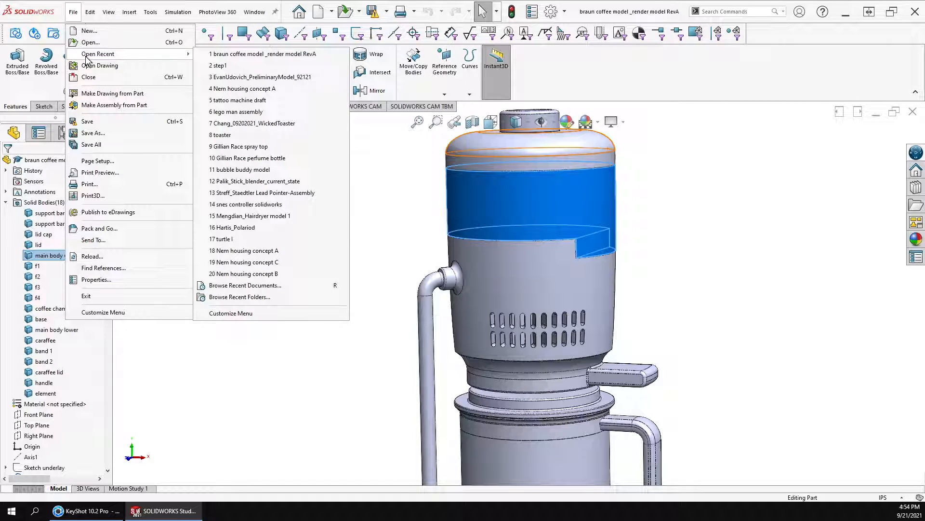
left_click(85, 44)
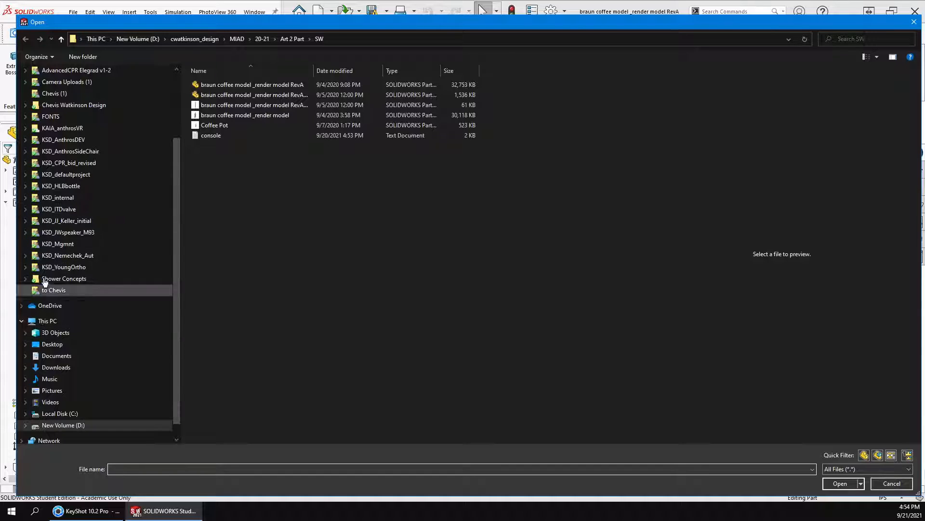
scroll(35, 318, "down", 1)
scroll(97, 225, "up", 3)
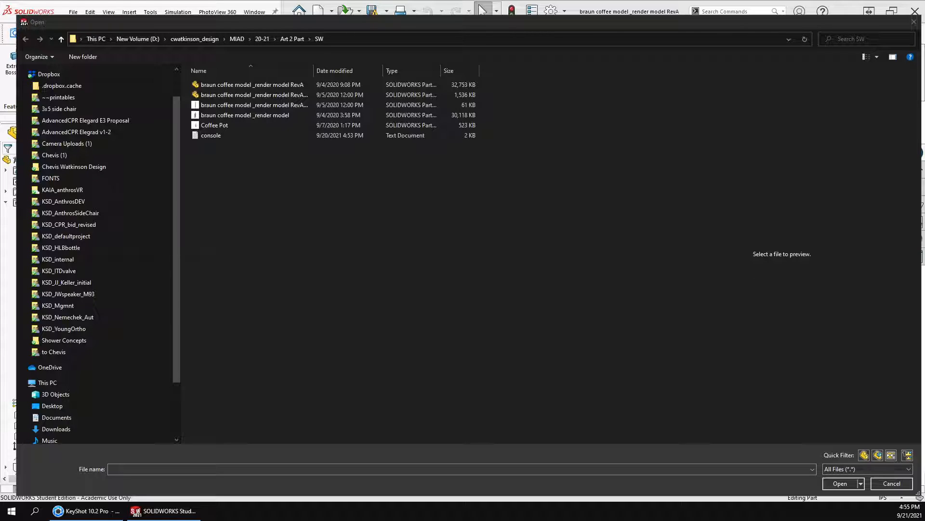
double_click(313, 71)
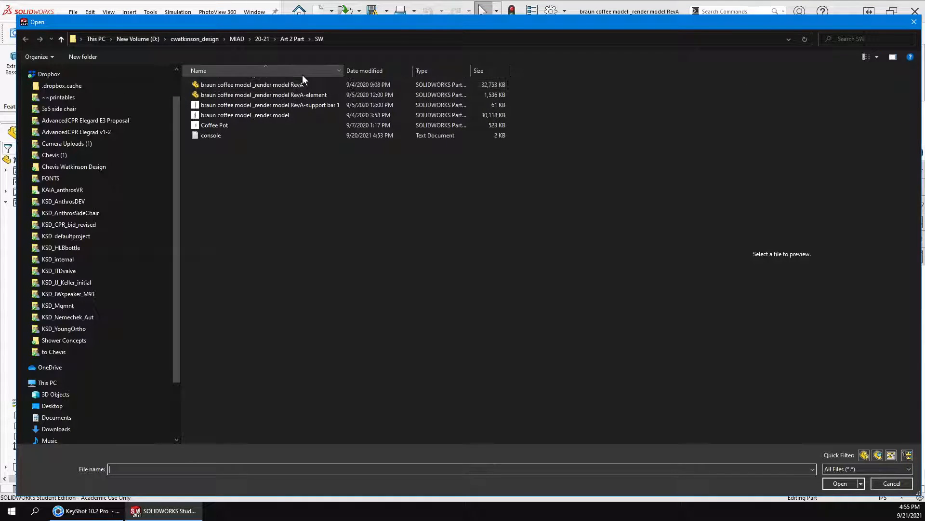
- Browse drive D: to the mpe folder inside Work_projects in search of an assembly
left_click(53, 352)
scroll(53, 357, "down", 2)
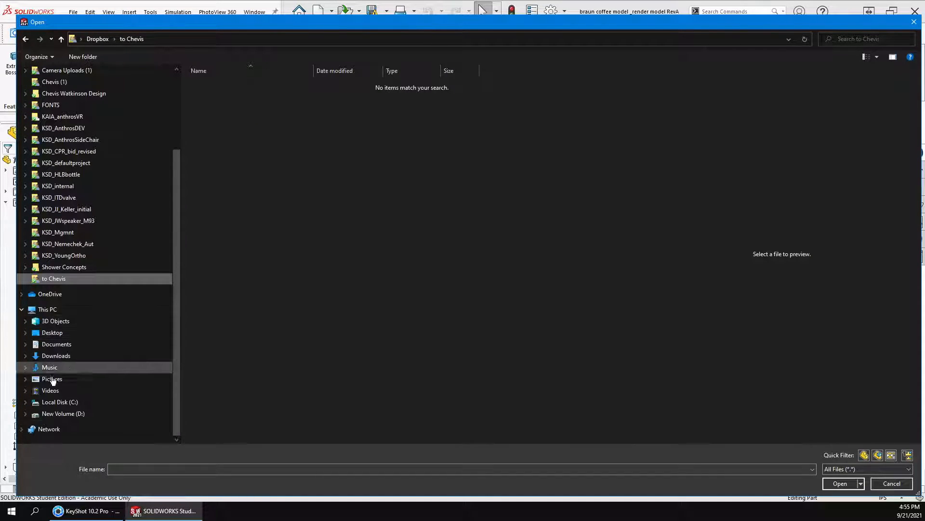
left_click(60, 413)
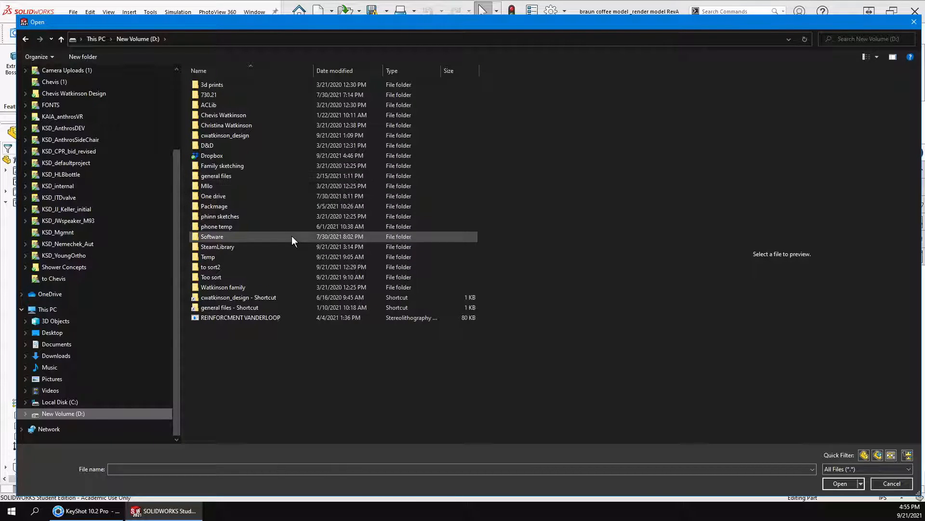
double_click(238, 116)
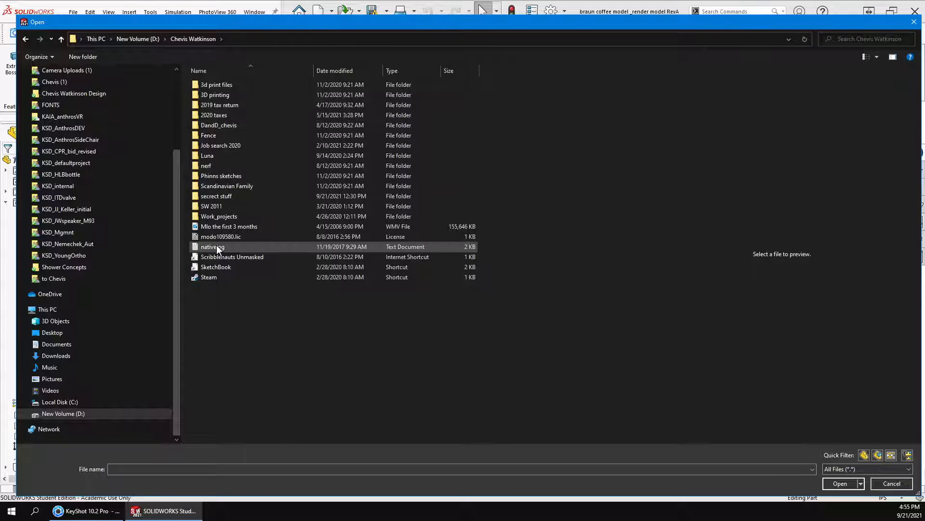
double_click(218, 215)
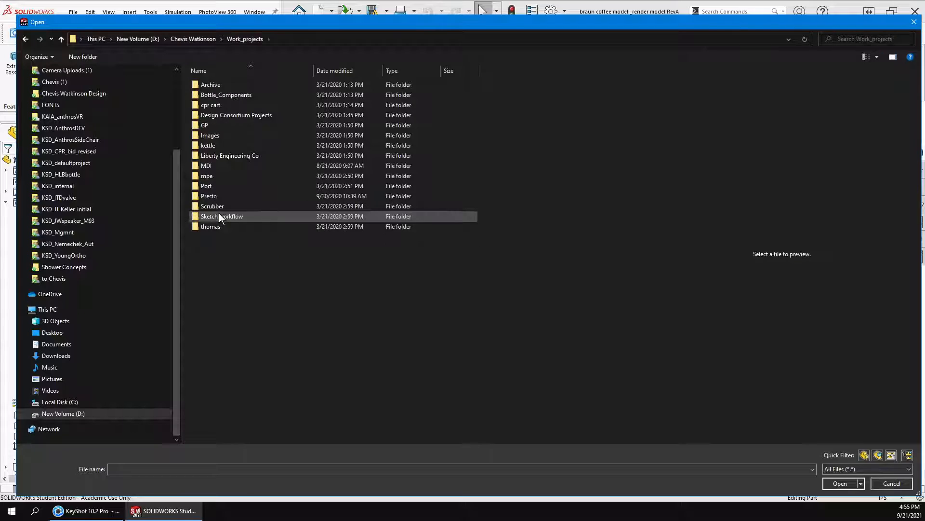
double_click(208, 176)
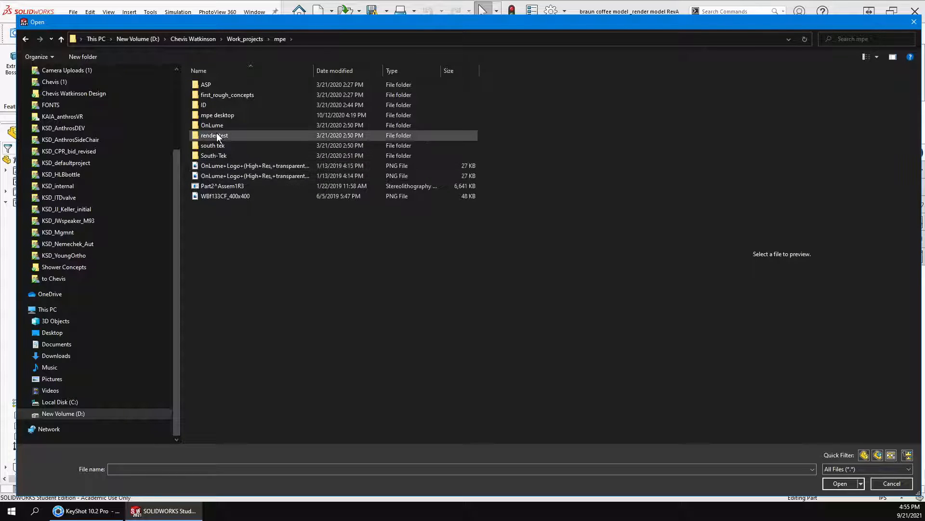
- Go through the ASP and Sterrad NX Cart-1636 folders to CAD, SW and open "Eng detail Concept 2 and 3"
double_click(210, 86)
double_click(210, 85)
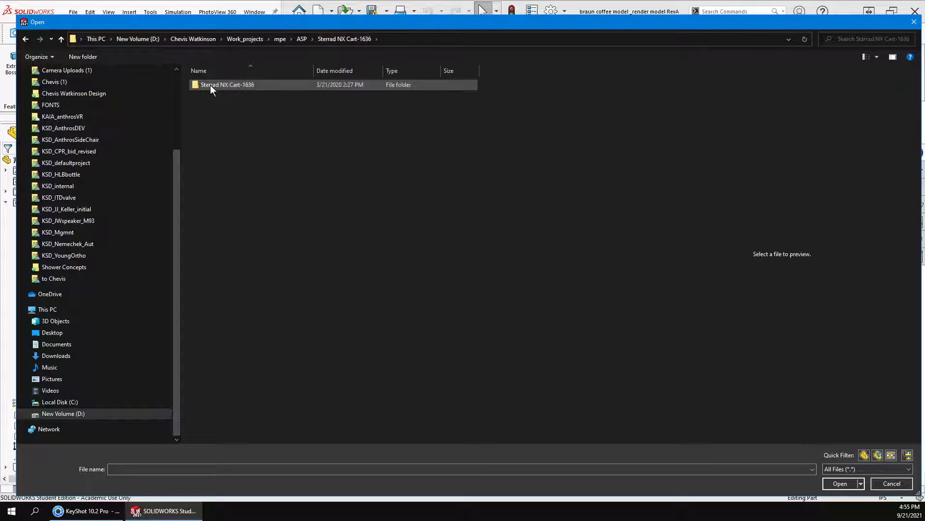
double_click(198, 82)
double_click(198, 82)
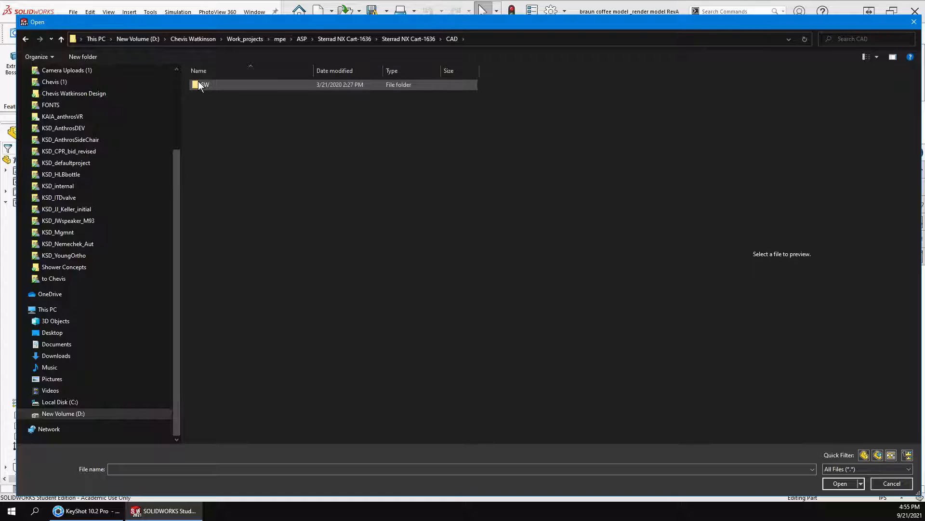
double_click(201, 83)
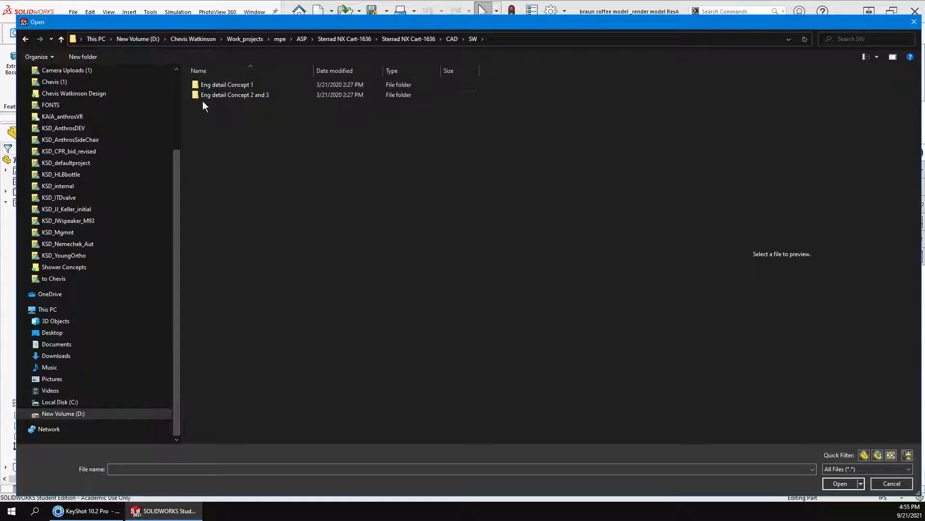
left_click(205, 95)
double_click(204, 95)
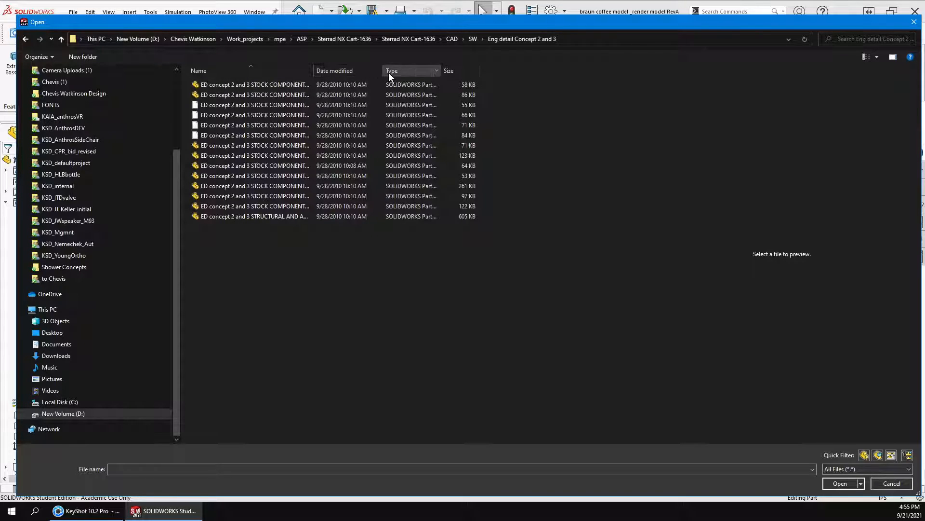
- Check the file types in the "Eng detail Concept 2 and 3" and "Eng detail Concept 1" folders, widening the type column
left_click_drag(440, 71, 522, 71)
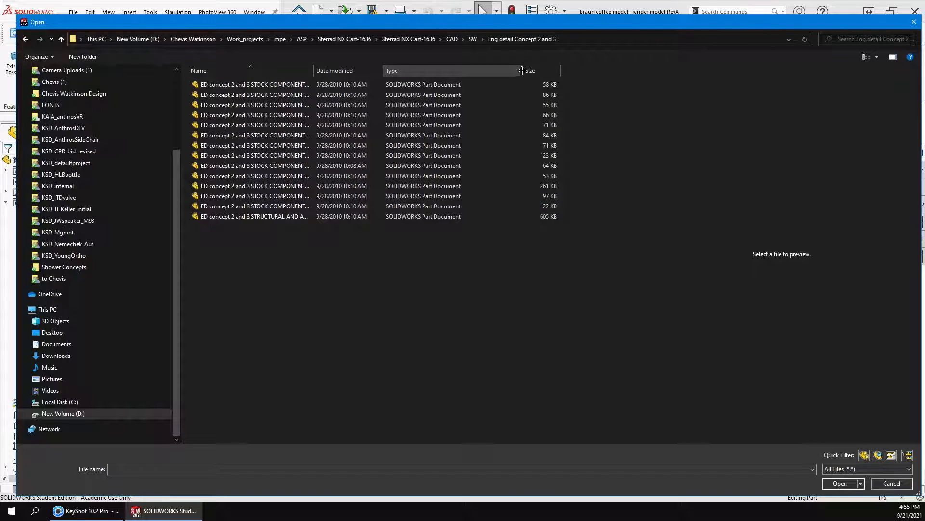
left_click(472, 38)
double_click(261, 85)
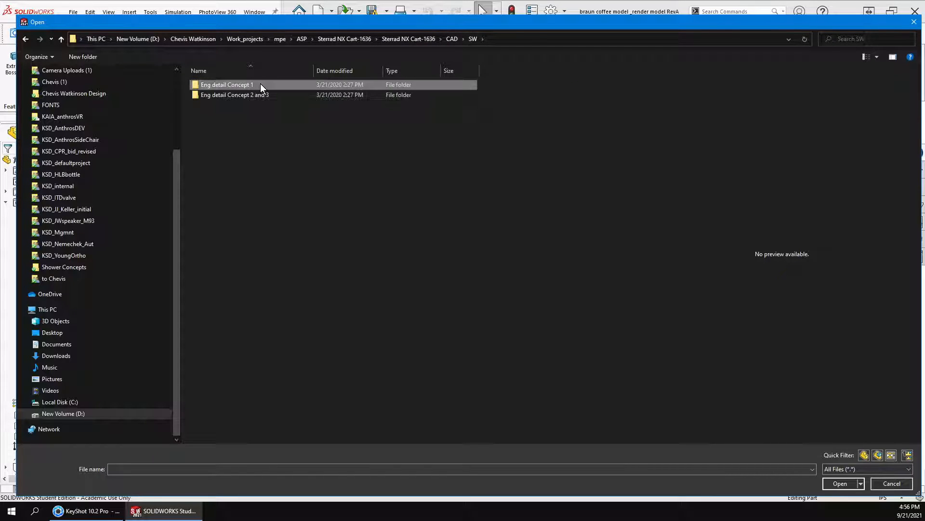
left_click_drag(442, 73, 553, 72)
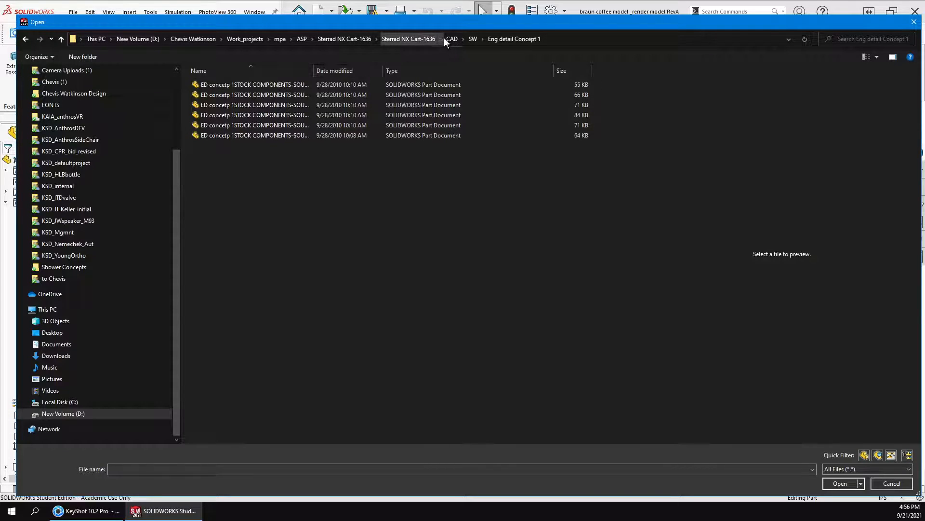
- Go back up to the mpe folder and check the contents of its "south tek" folder
left_click(339, 39)
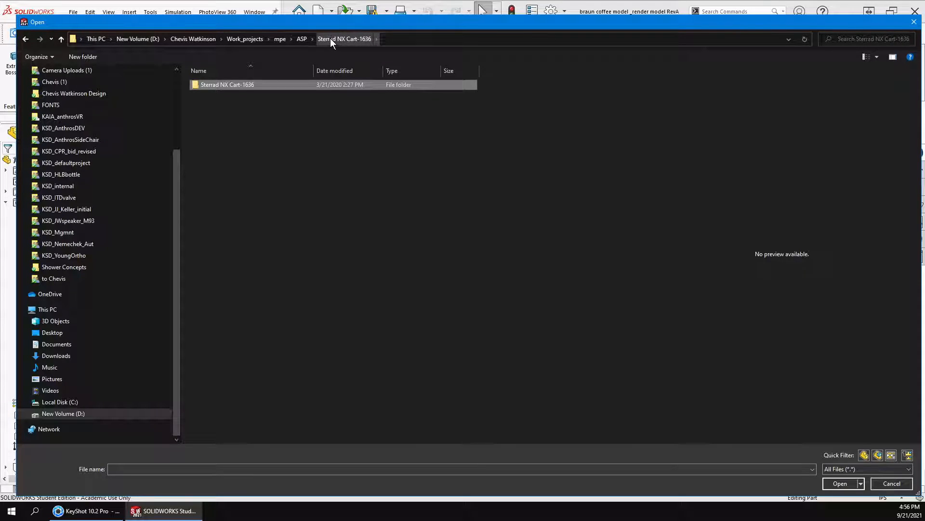
left_click(304, 38)
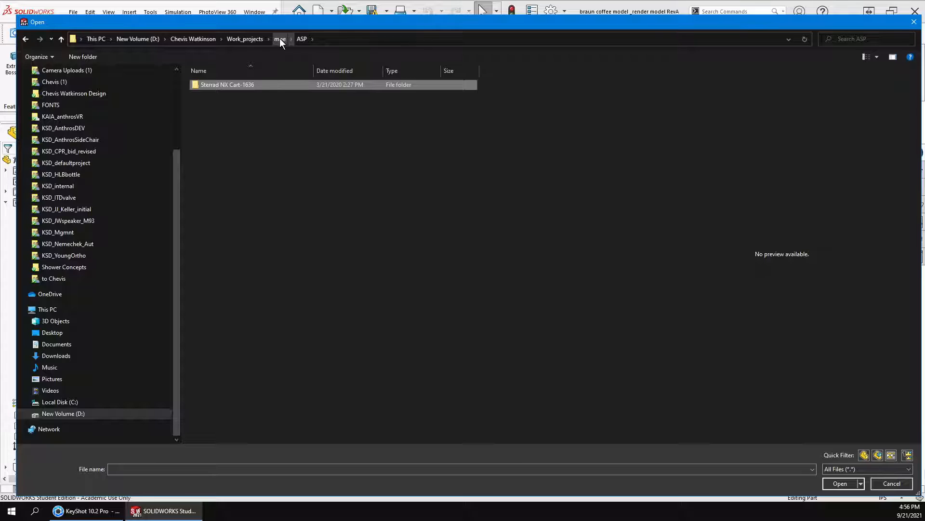
left_click(283, 38)
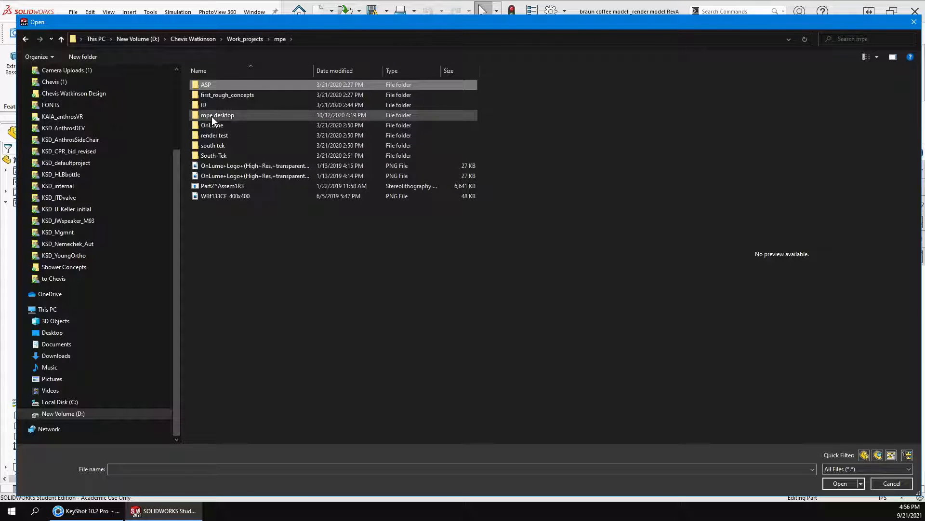
double_click(214, 145)
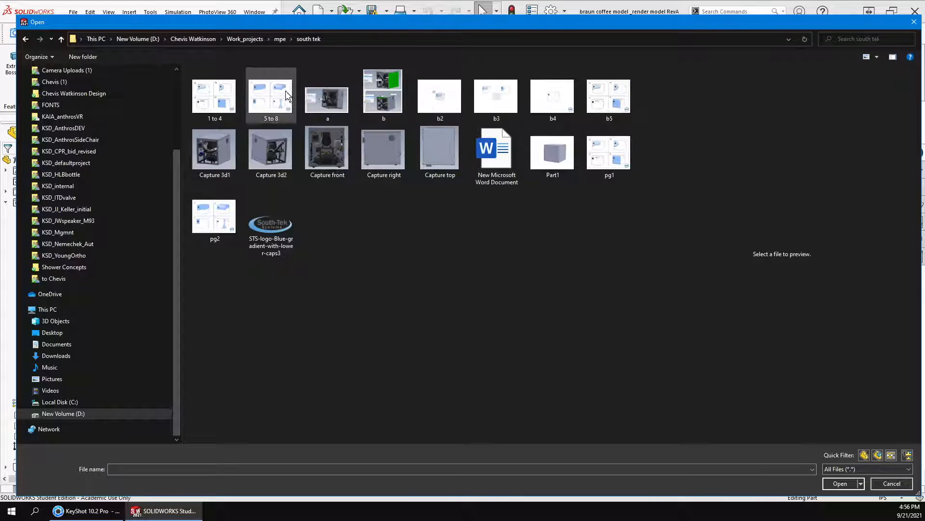
left_click(280, 38)
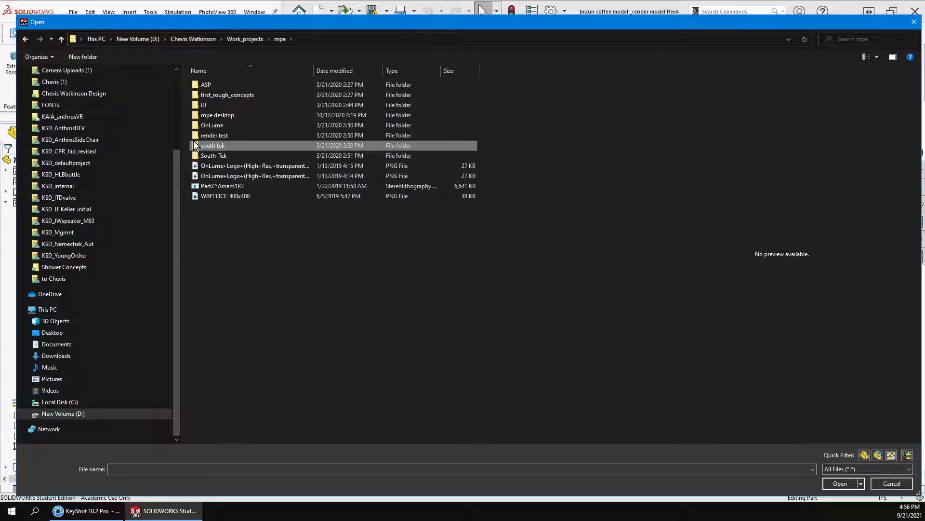
- Sort the "South-Tek, LCMS Generator Front Cover" folder in South-Tek's CAD folder by type and open the assembly 006-184
double_click(210, 155)
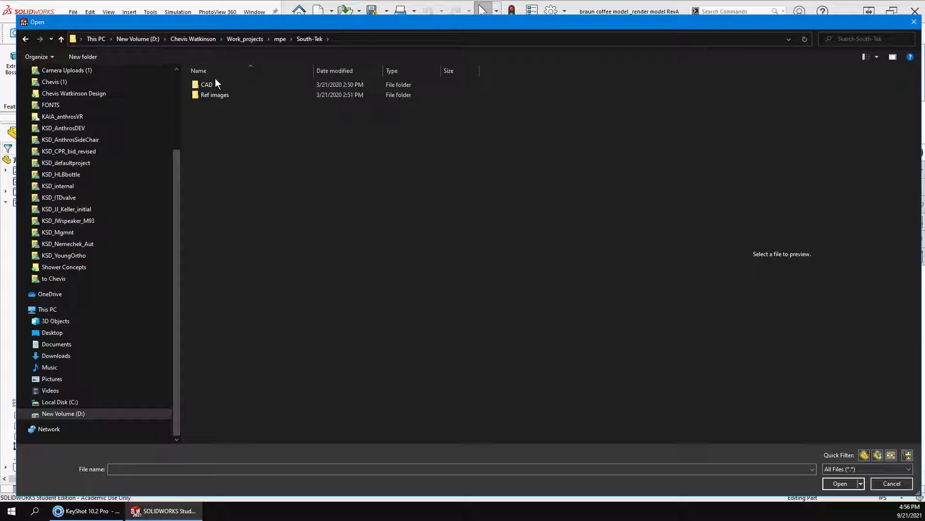
double_click(208, 83)
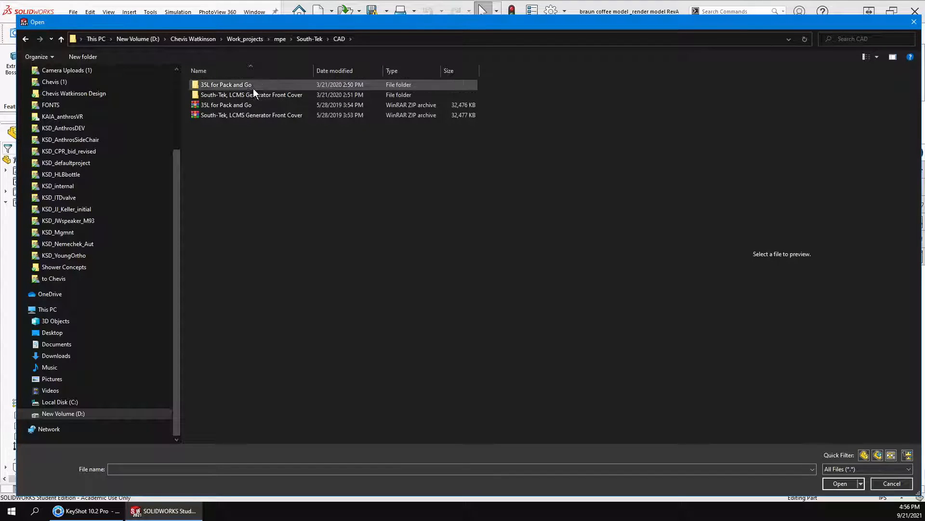
double_click(250, 94)
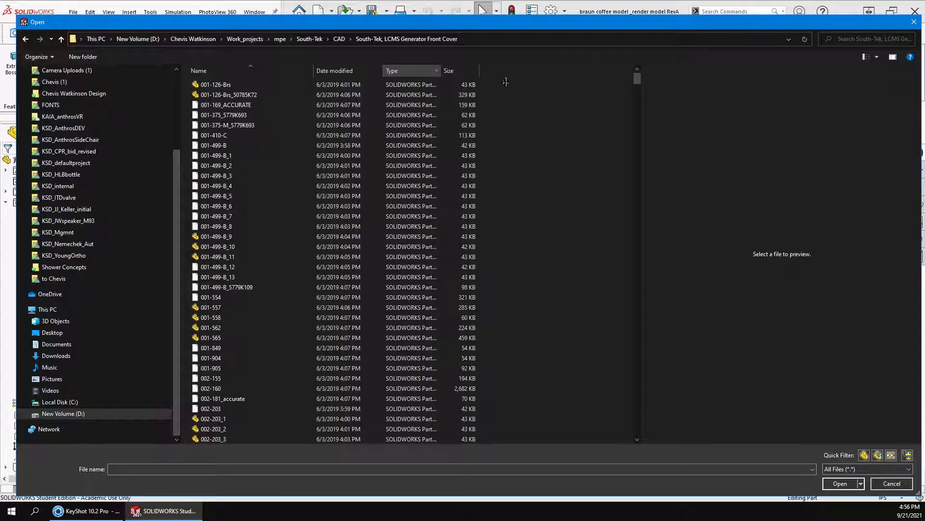
left_click_drag(503, 81, 523, 81)
left_click(441, 69)
left_click(442, 73)
left_click(443, 73)
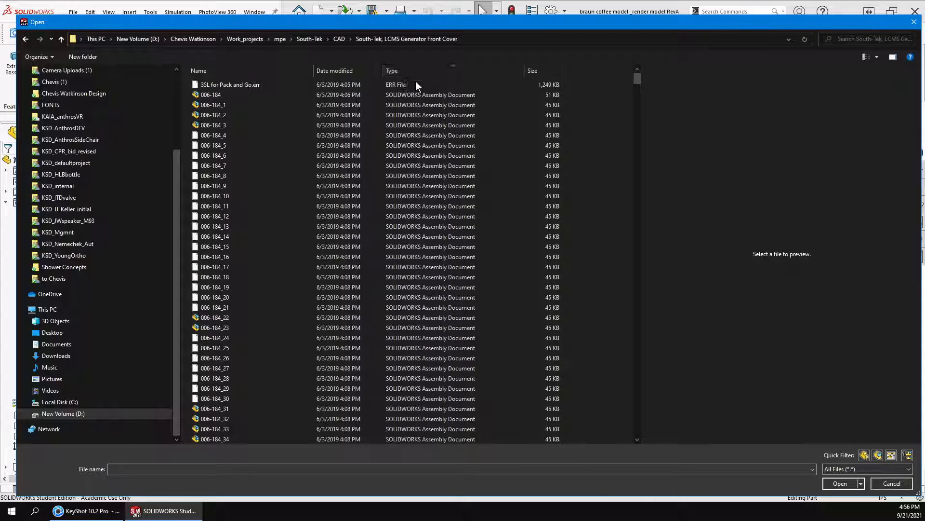
left_click(216, 96)
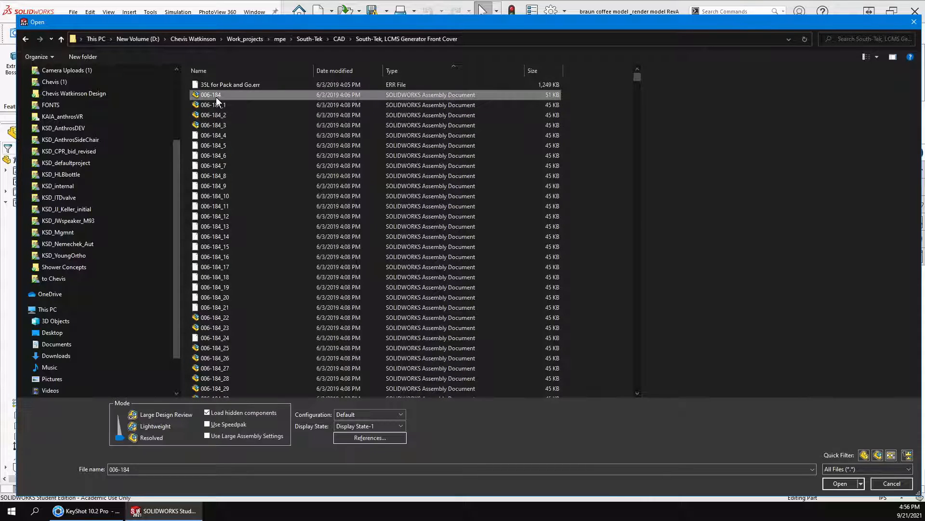
double_click(216, 97)
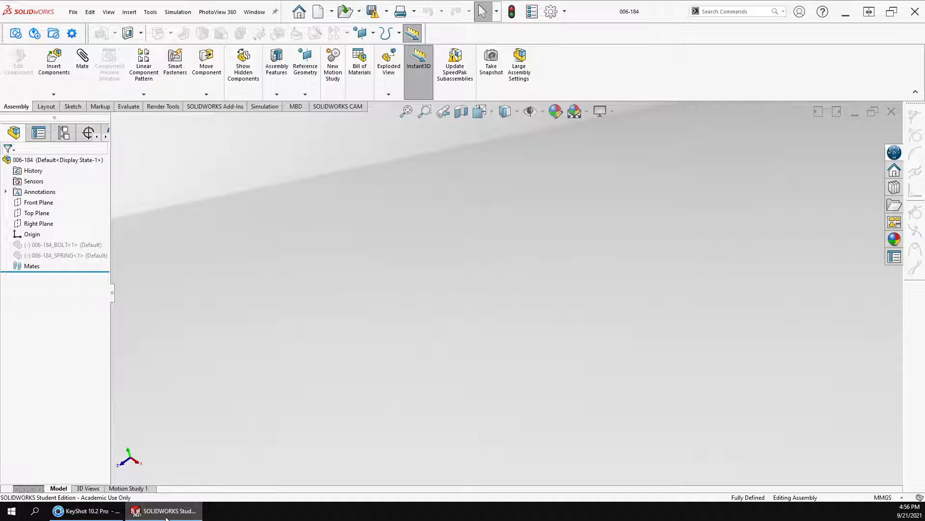
- Switch to KeyShot and reposition the coffee maker lower and to one side in the view
left_click(97, 516)
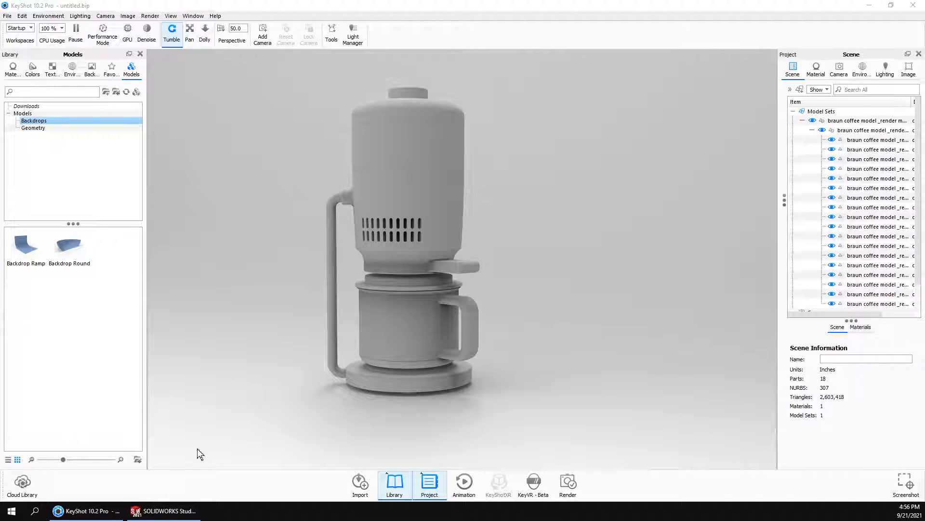
left_click(498, 266)
left_click_drag(560, 262, 466, 312)
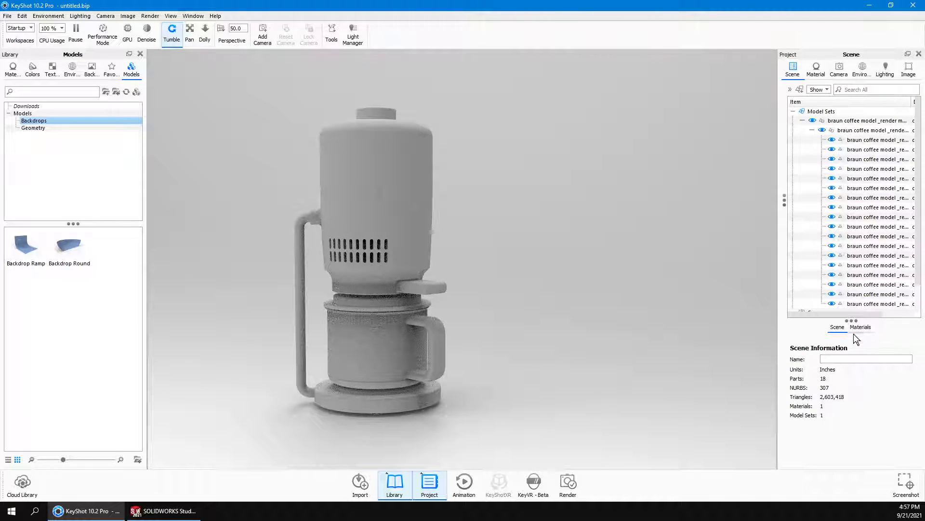
- Return to SOLIDWORKS and close the 006-184 assembly to get back to the coffee maker part
left_click(163, 510)
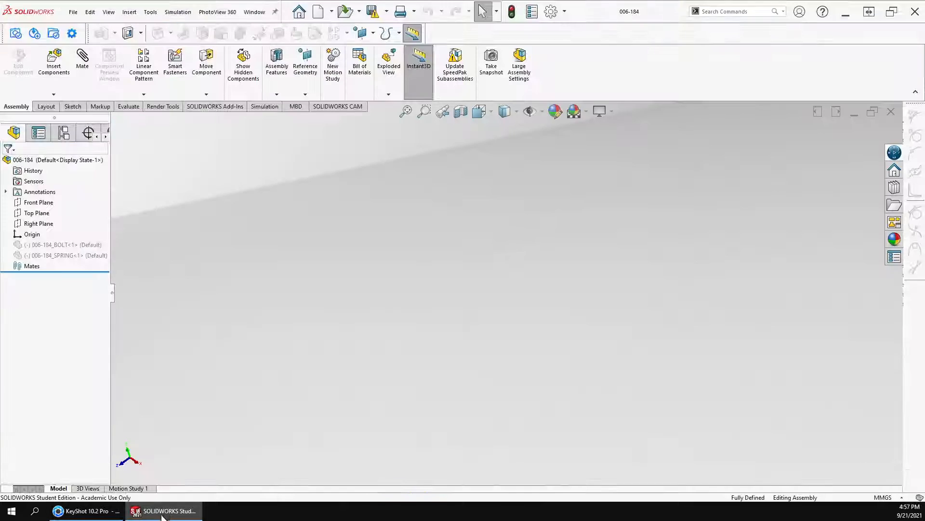
left_click(892, 112)
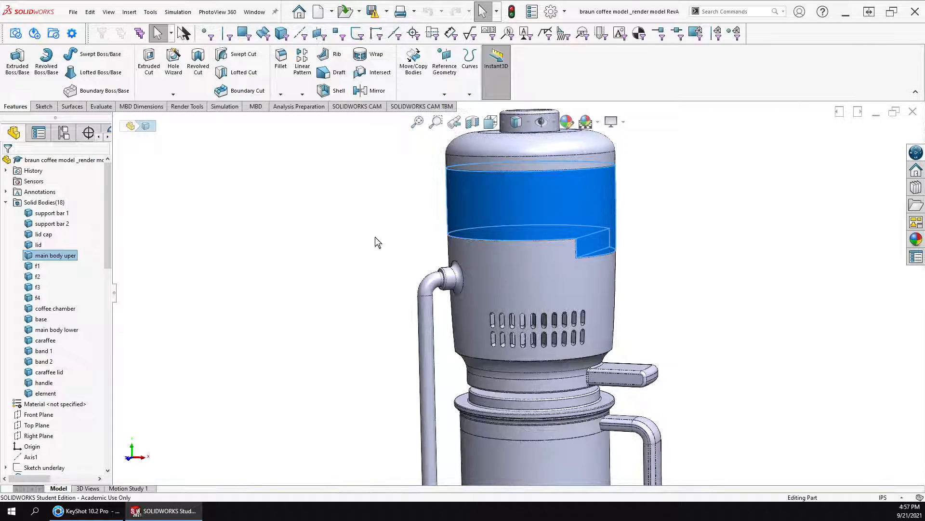
left_click(381, 237)
left_click(425, 343)
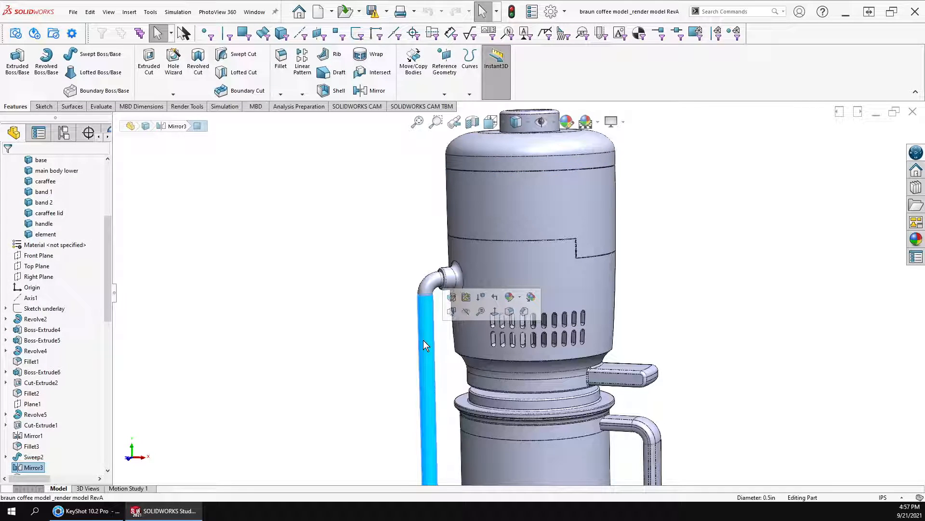
left_click(521, 297)
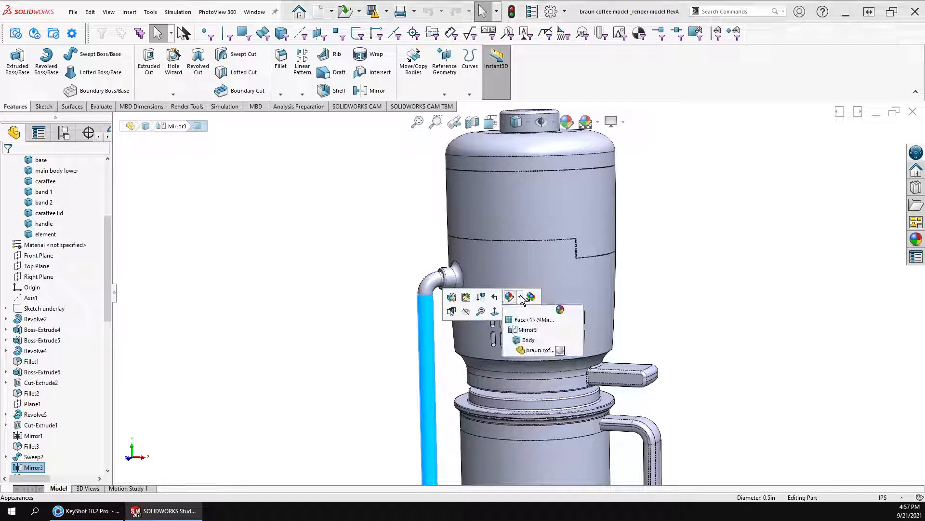
left_click(525, 350)
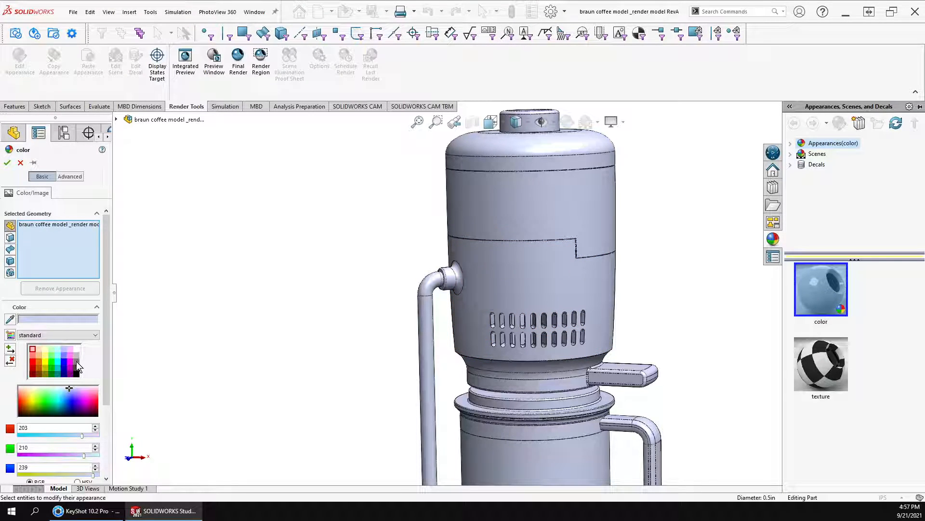
left_click(70, 361)
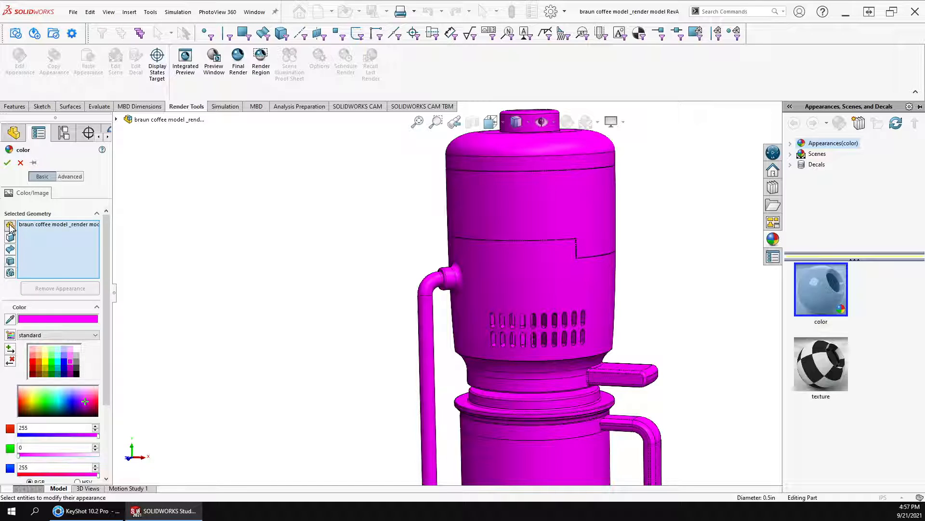
left_click(20, 162)
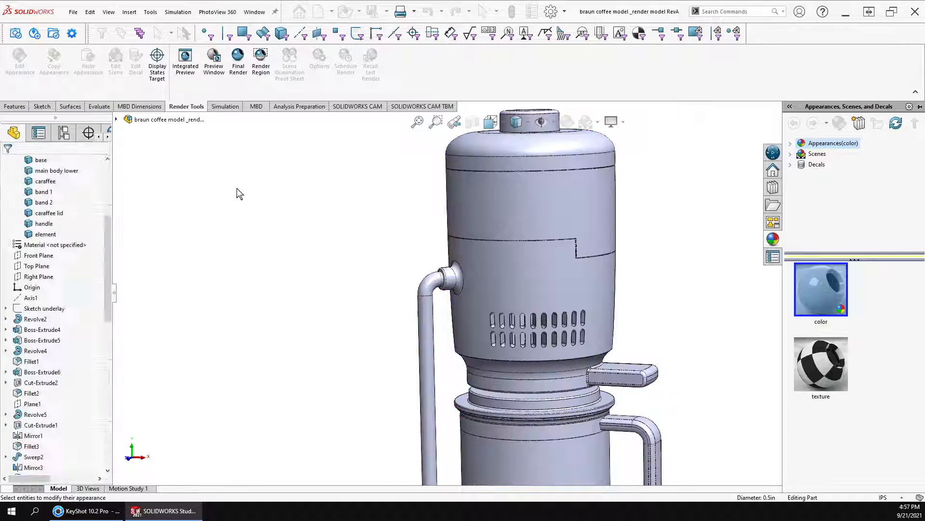
- Apply a light blue color with RGB 128, 128, 255 to the support bar 2 body only
left_click(422, 330)
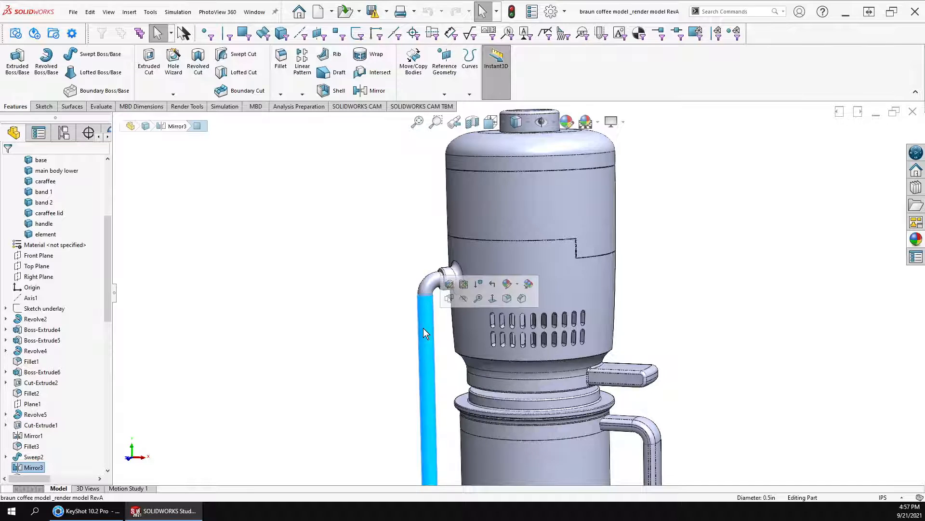
right_click(423, 329)
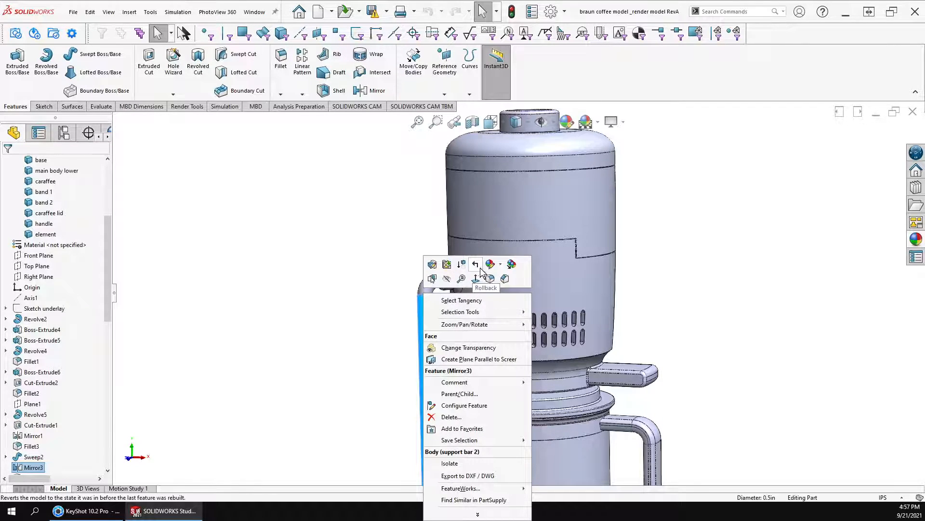
left_click(501, 265)
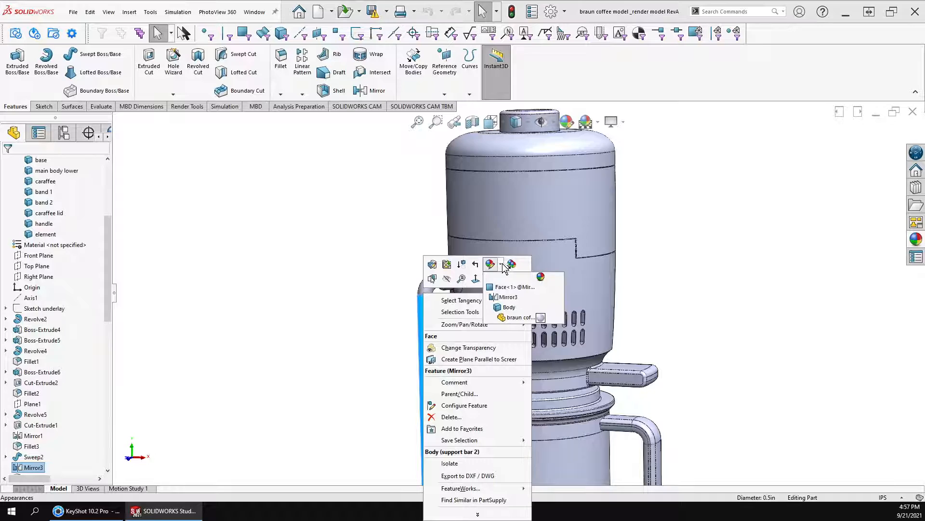
left_click(508, 308)
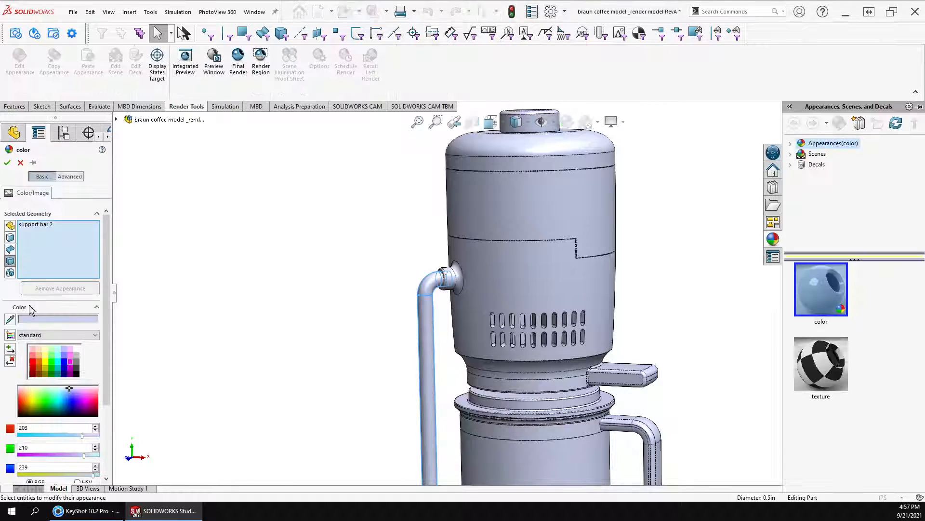
left_click(62, 358)
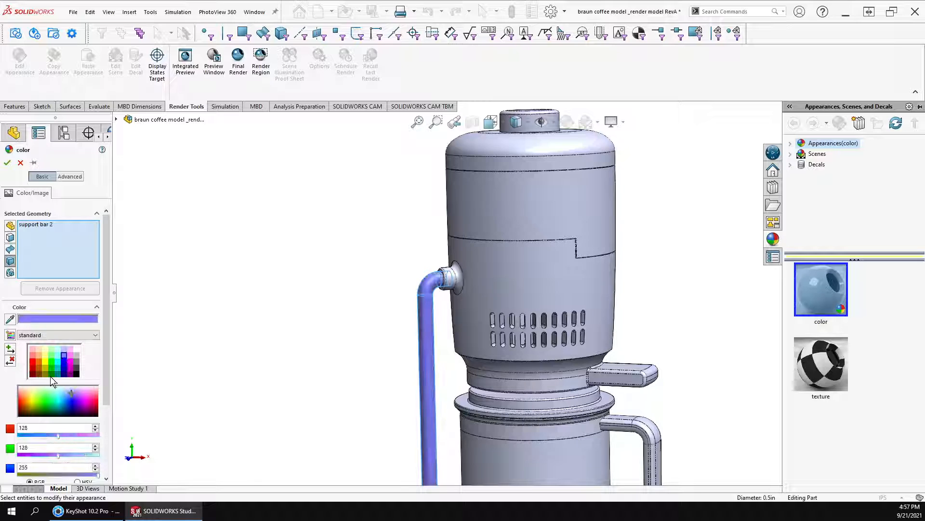
left_click(7, 163)
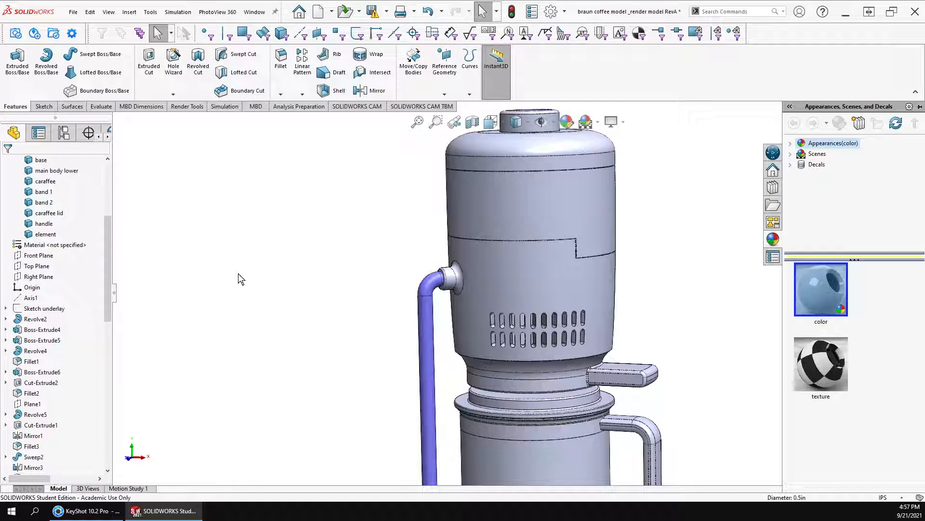
- Display the part's appearances in the DisplayManager and apply the existing blue color to the other support bar as a body
mouse_move(269, 283)
middle_mouse_down()
mouse_move(244, 265)
mouse_move(246, 252)
mouse_move(282, 283)
mouse_move(259, 268)
middle_mouse_up()
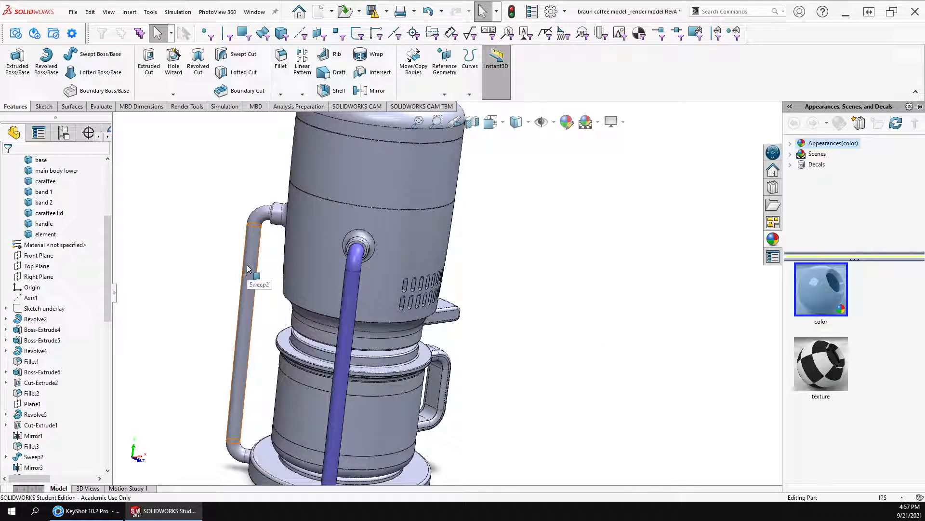
left_click(64, 133)
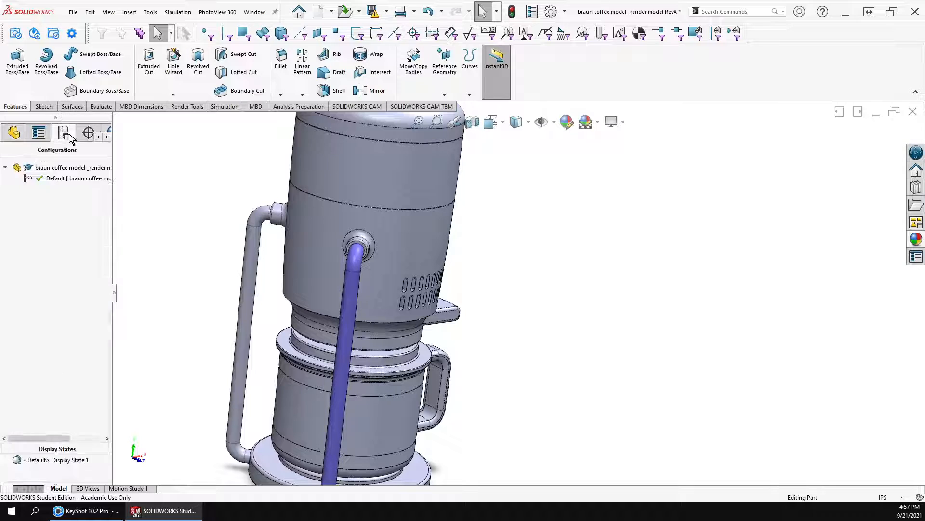
left_click(108, 137)
left_click(107, 137)
left_click(108, 137)
left_click(107, 137)
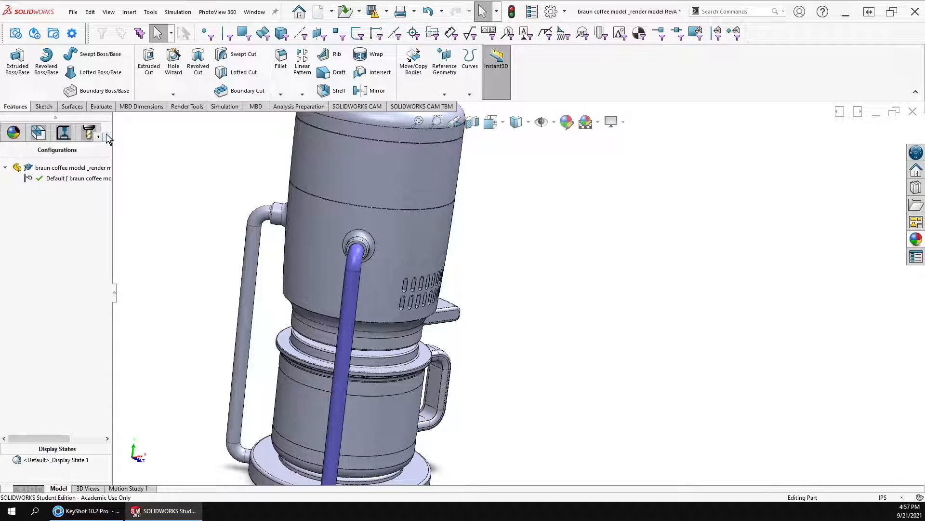
left_click(12, 134)
left_click_drag(17, 198, 263, 260)
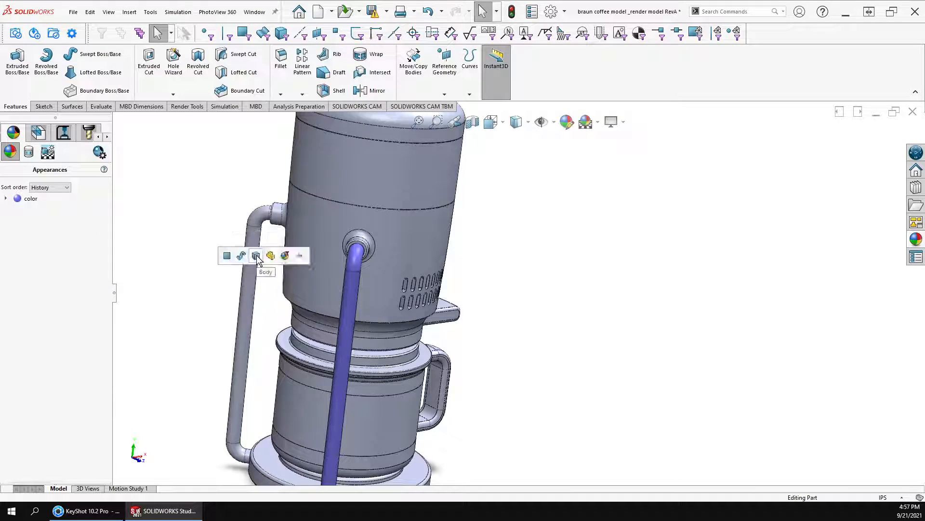
left_click_drag(17, 198, 257, 249)
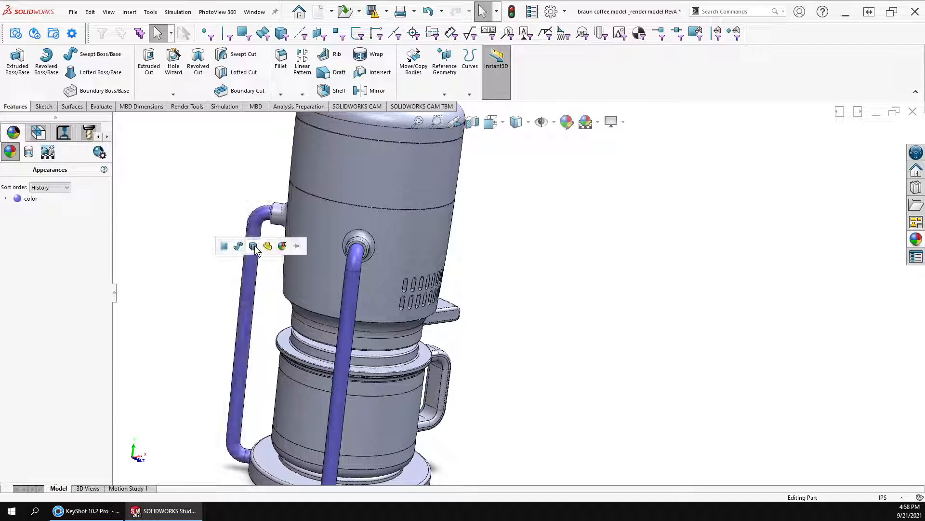
left_click(255, 246)
- Apply the same blue color appearance to the carafe's upper and lower band bodies
middle_click_drag(454, 436, 562, 248, "ctrl")
scroll(496, 287, "down", 5)
left_click_drag(29, 198, 288, 280)
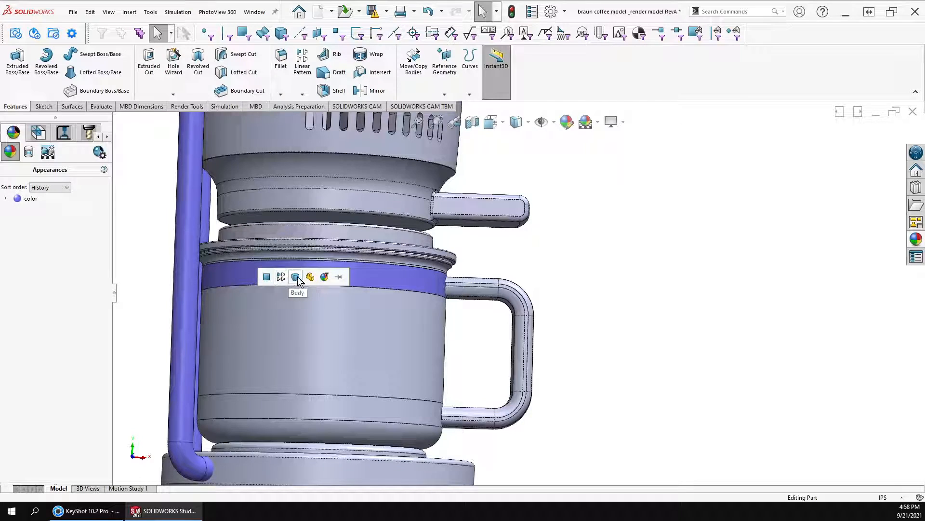
left_click(296, 278)
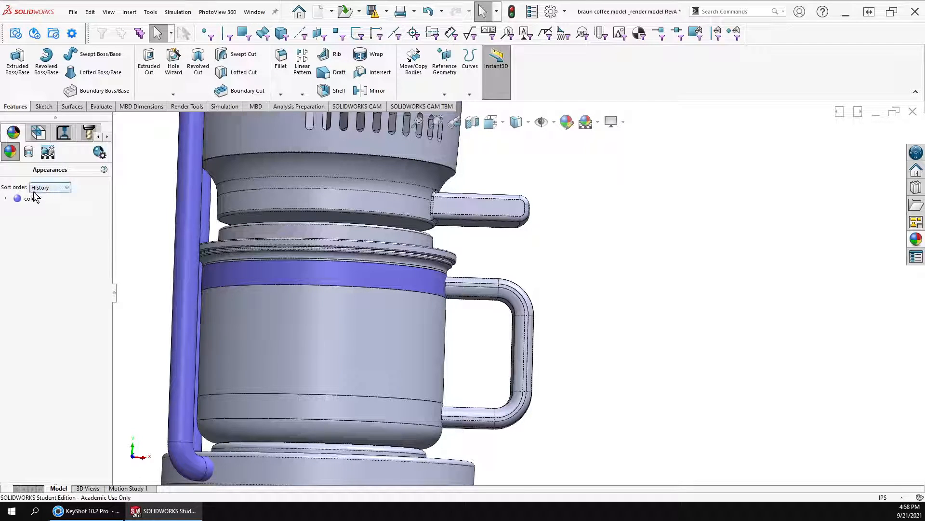
left_click_drag(35, 198, 249, 407)
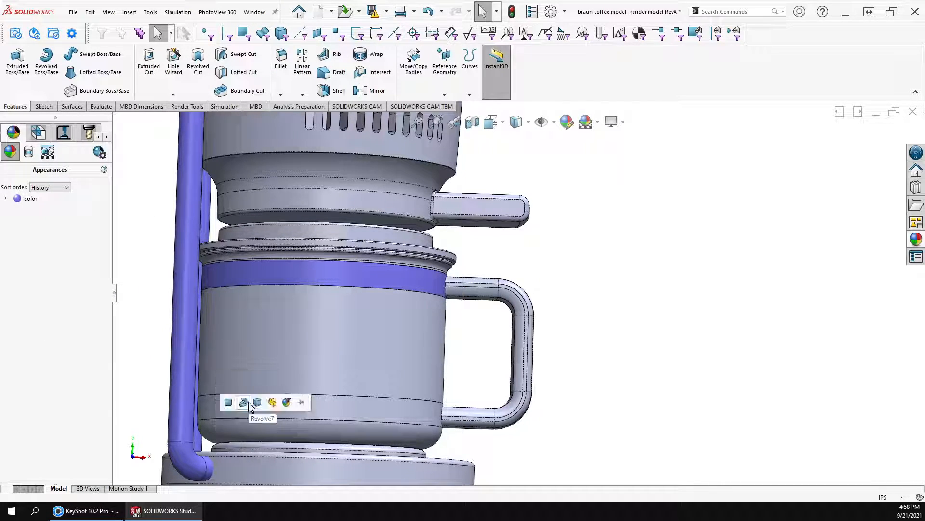
left_click(258, 404)
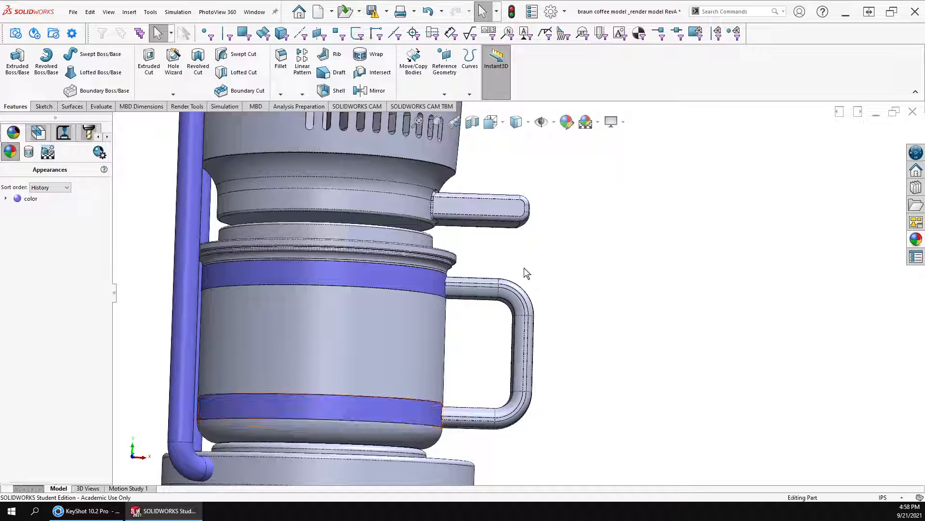
- Update the KeyShot scene with the recolored SOLIDWORKS model, switch to KeyShot and bring the carafe and base closer
scroll(525, 263, "up", 5)
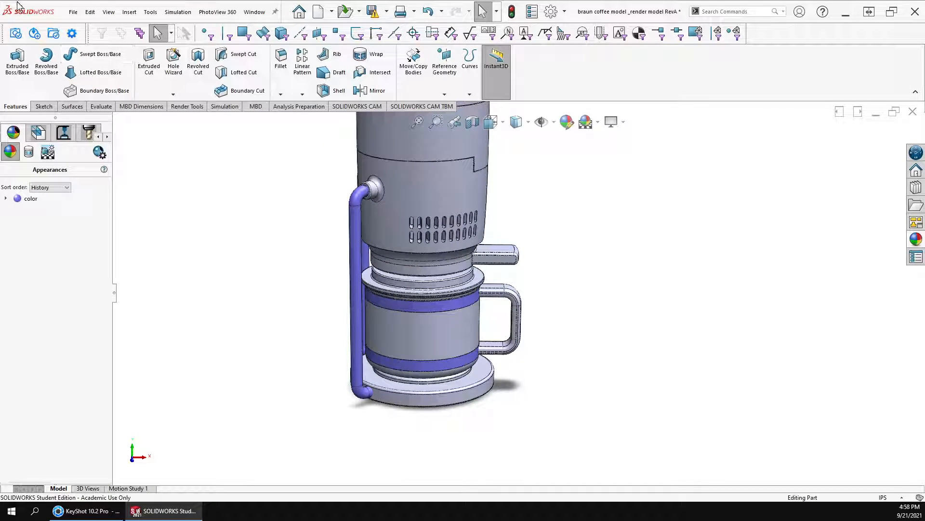
left_click(39, 32)
left_click(87, 511)
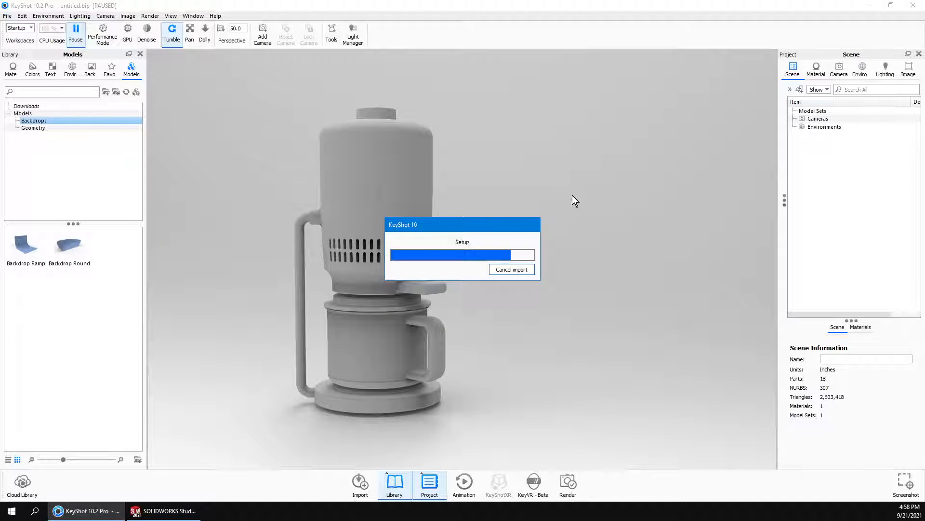
scroll(410, 292, "up", 3)
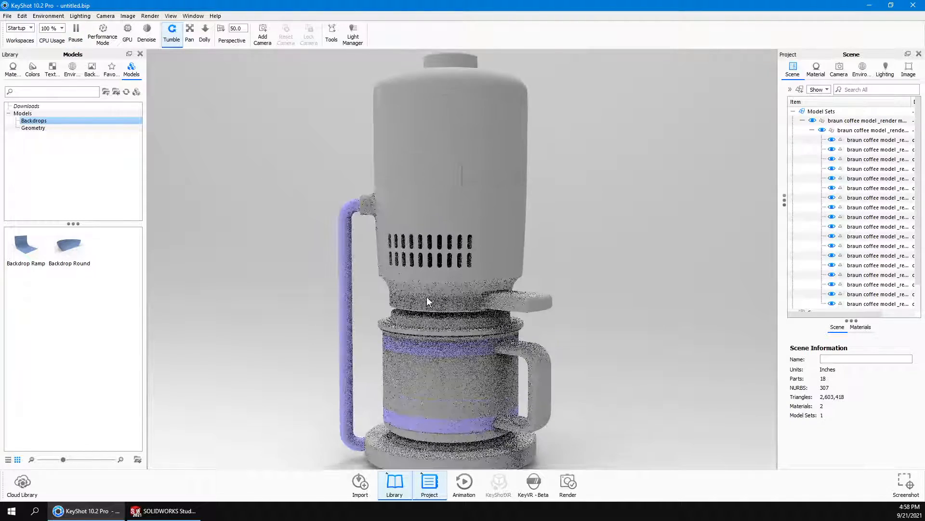
middle_click_drag(257, 255, 244, 203)
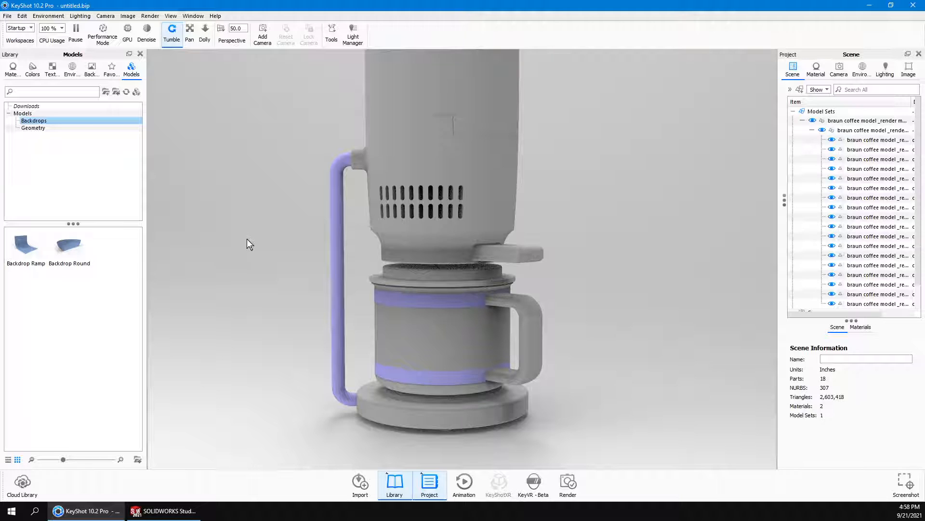
- Show the scene's material list and select the color:128:128:255 material
left_click(861, 327)
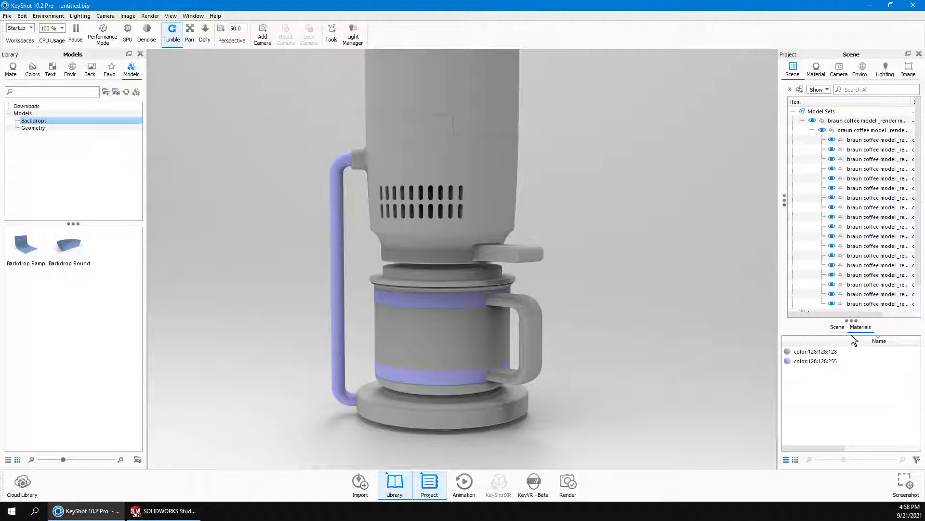
left_click(809, 362)
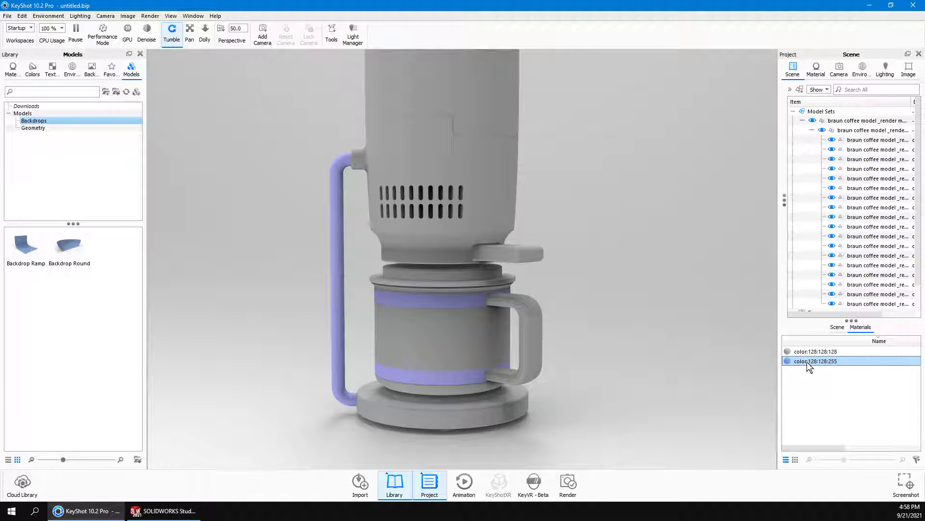
left_click(789, 353, "shift")
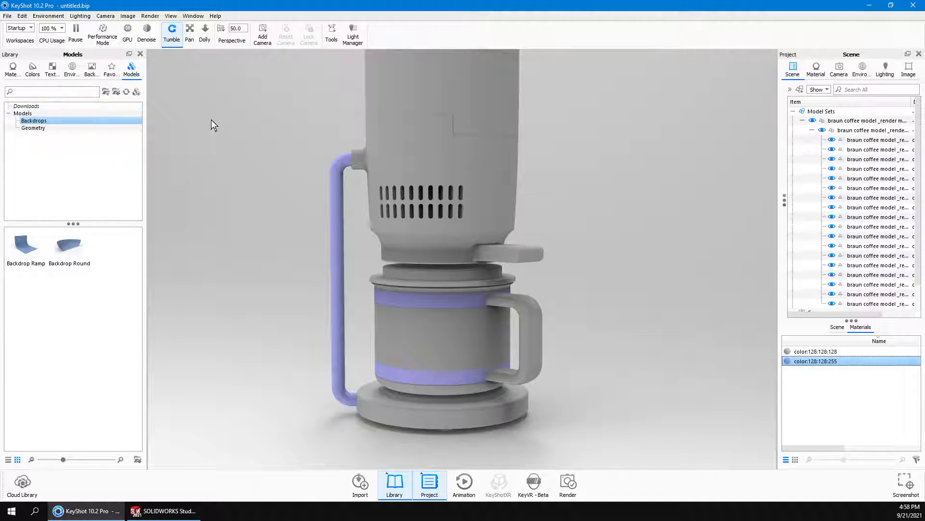
- Frame the whole coffee maker in the real-time view, from the lid cap down to the base
scroll(255, 215, "down", 3)
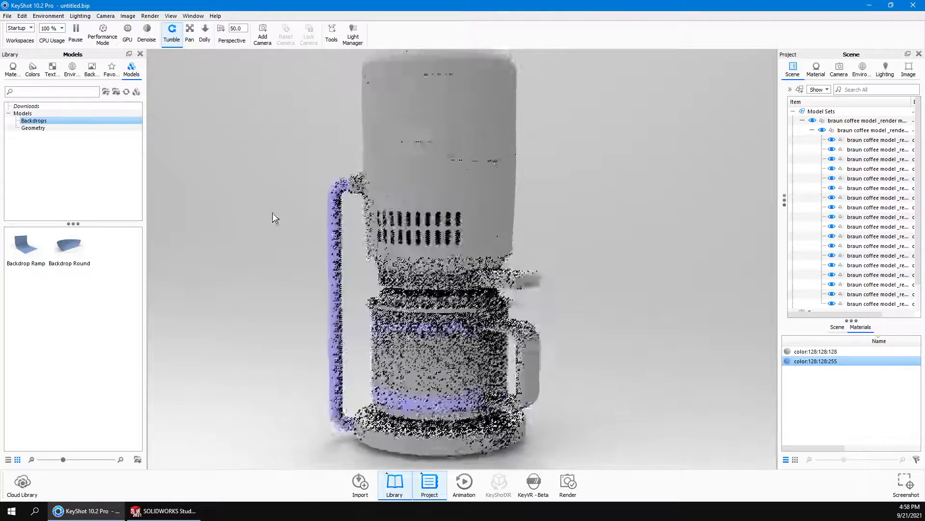
scroll(259, 234, "up", 3)
scroll(260, 234, "down", 3)
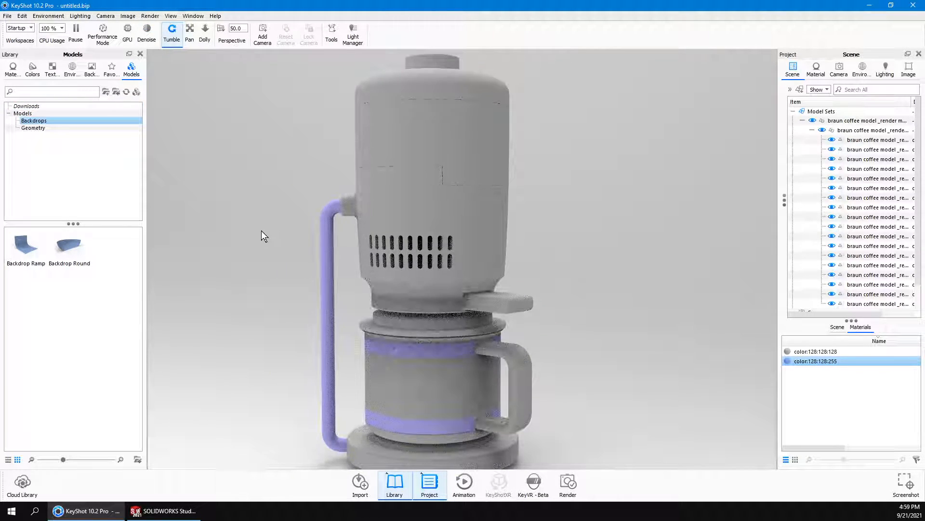
scroll(262, 231, "down", 1)
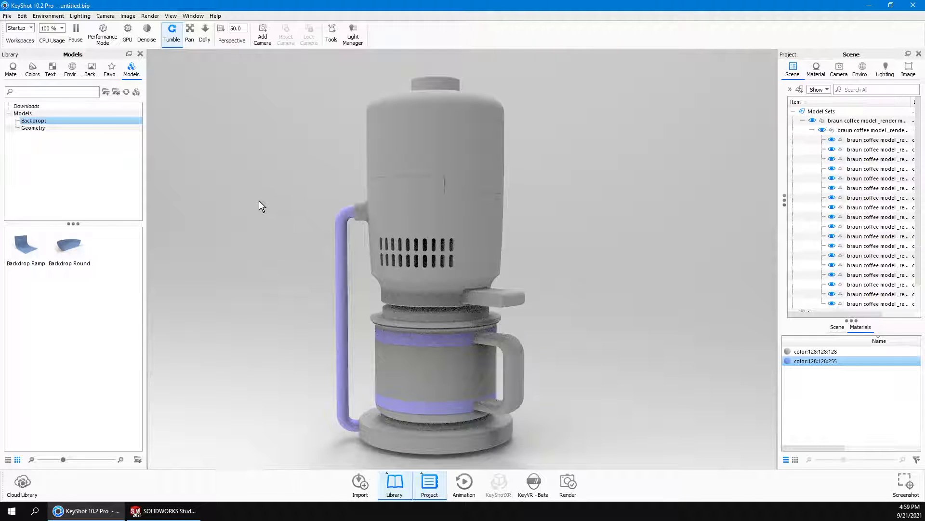
middle_click_drag(256, 190, 256, 184)
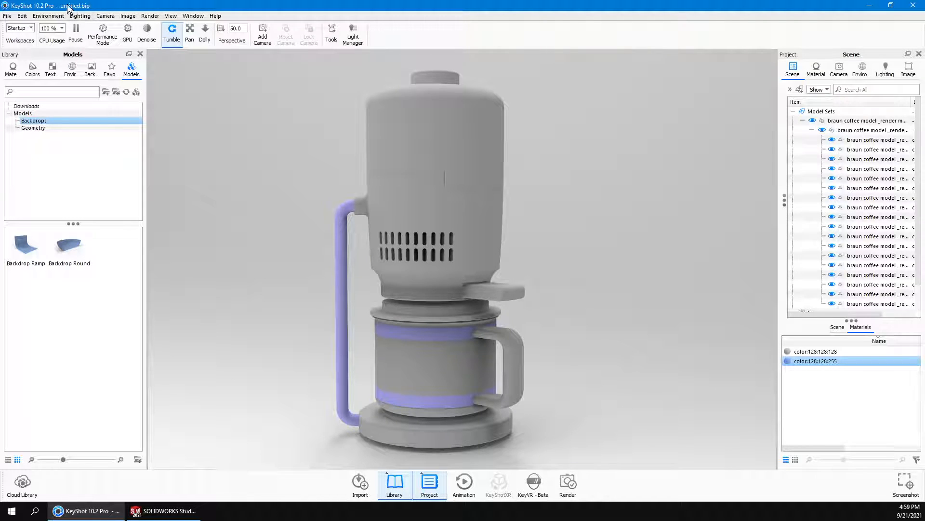
left_click(50, 17)
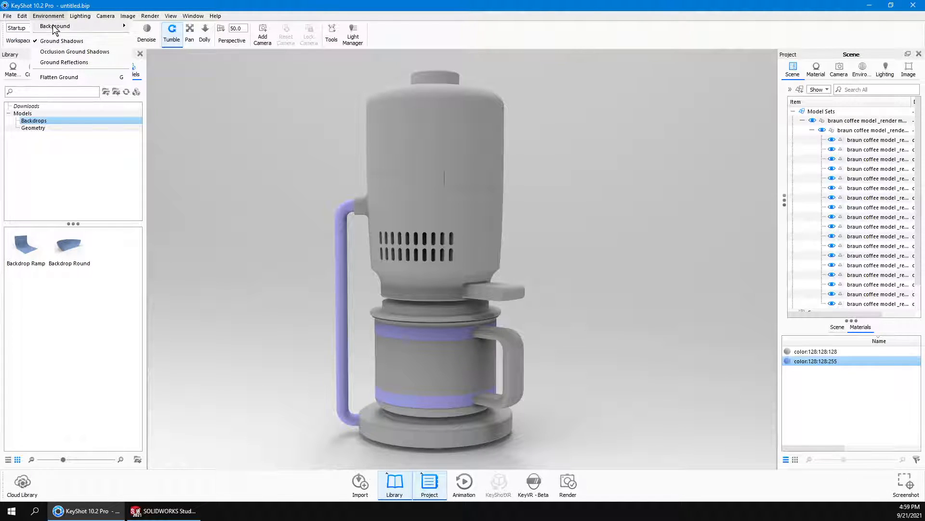
mouse_move(53, 27)
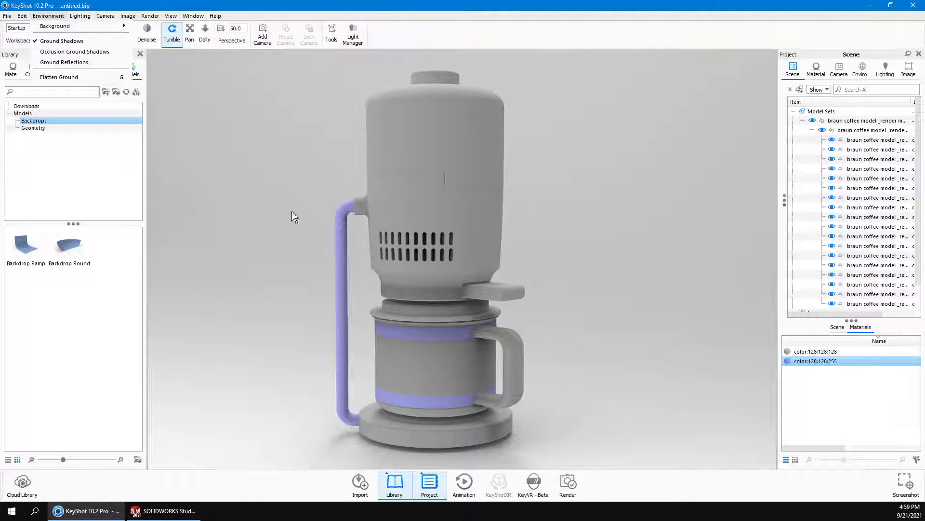
mouse_move(95, 17)
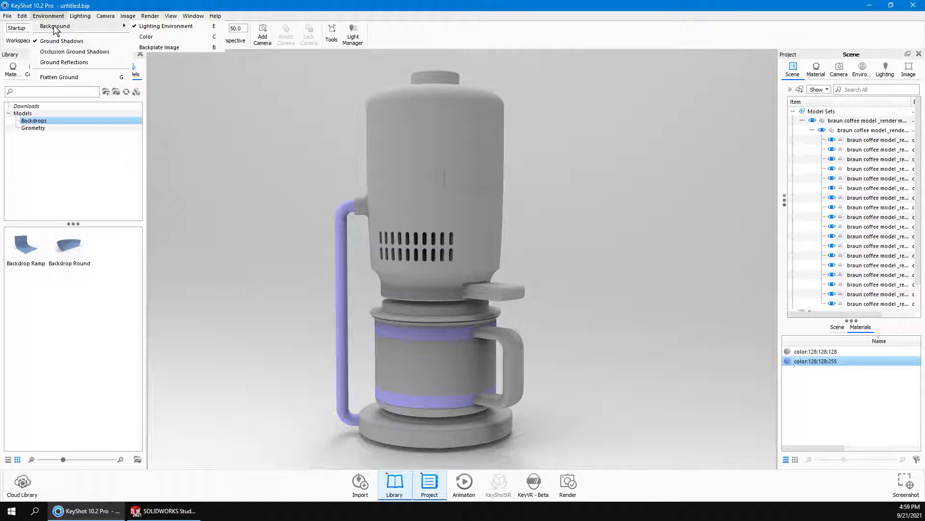
left_click(181, 135)
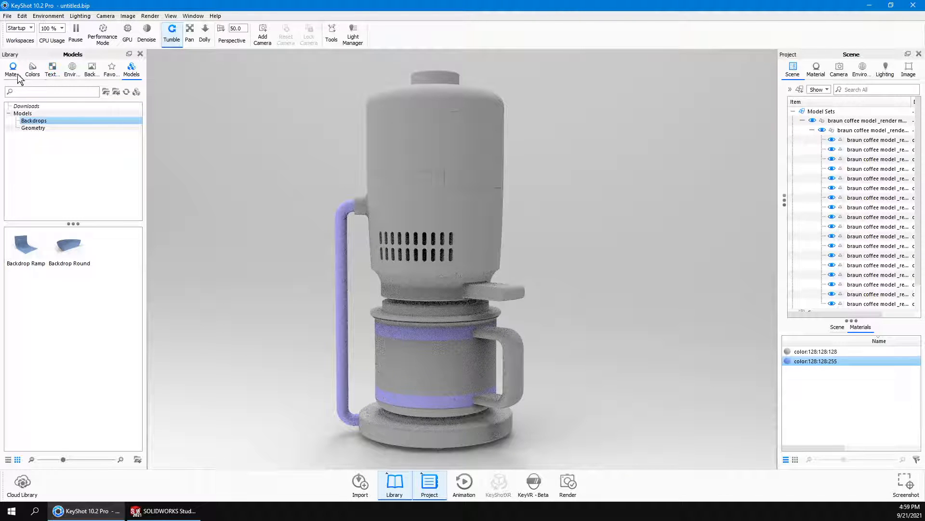
- Open the environment library and light the scene with the Aversis office hallway interior environment, checking it from another angle
left_click(72, 69)
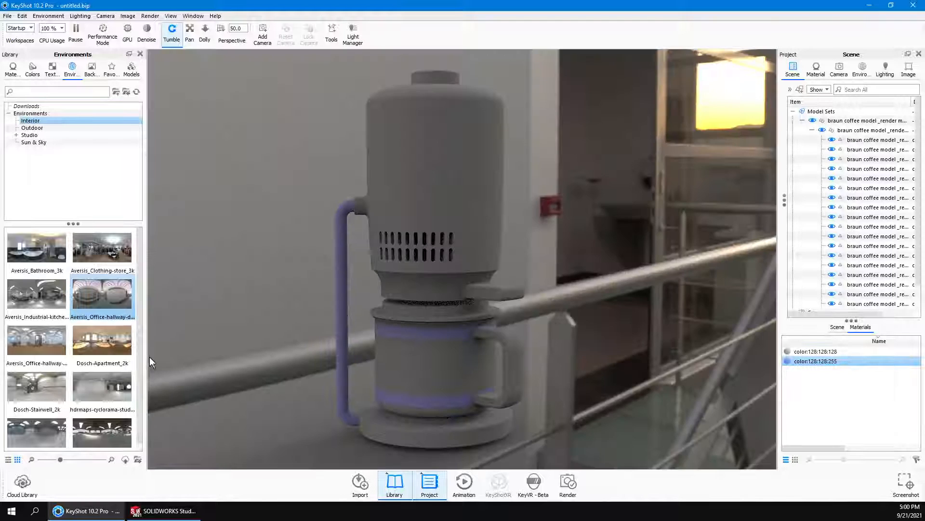
left_click_drag(102, 299, 149, 357)
left_click_drag(204, 328, 294, 300)
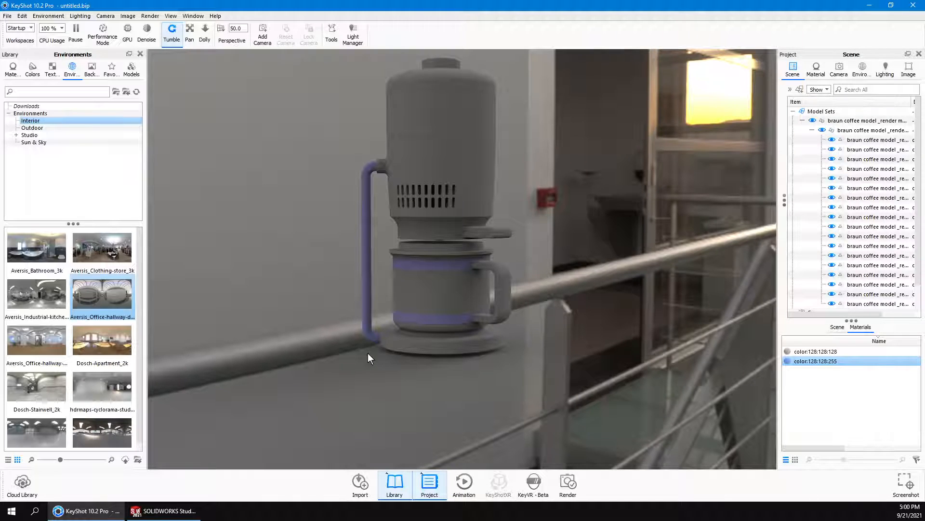
middle_click_drag(380, 285, 372, 322)
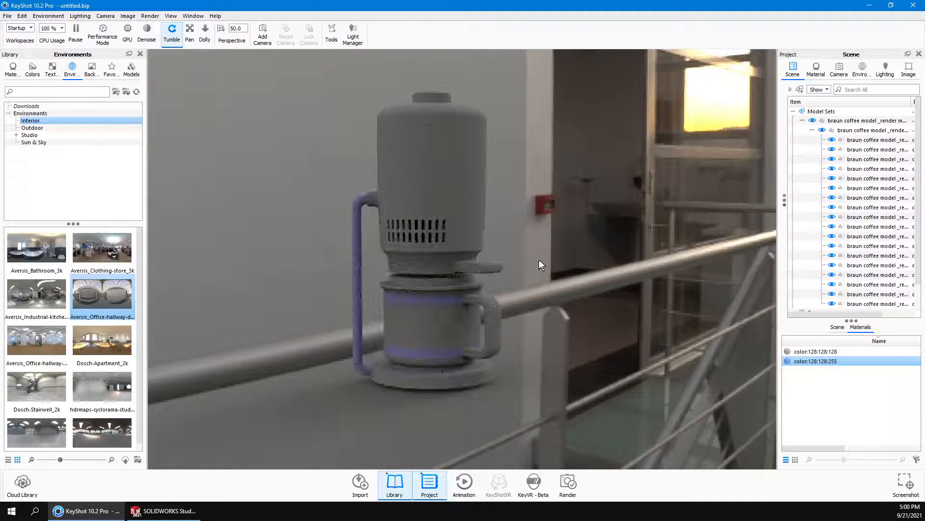
- Try the interior environments on the coffee maker: Dosch-Apartment_2k, the hdrmaps cyclorama studio and the hdrmaps rims storehouse
double_click(101, 339)
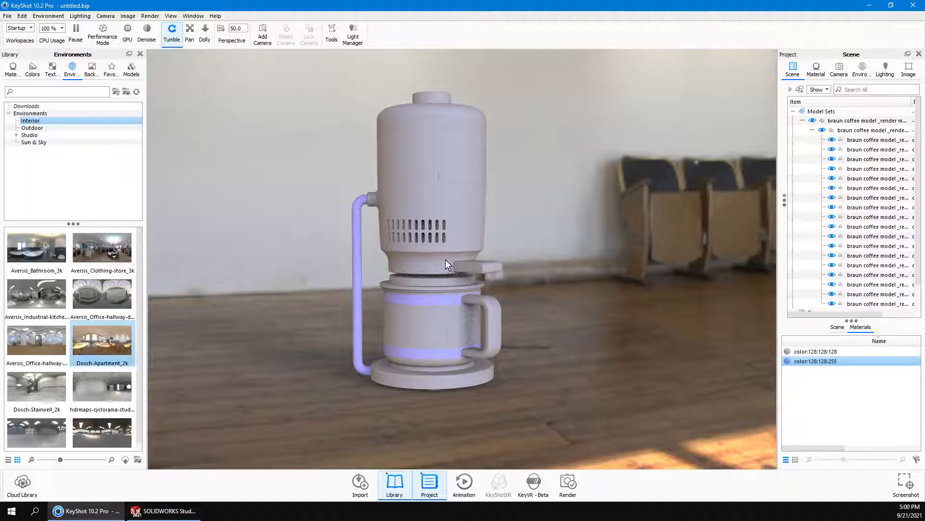
left_click_drag(529, 229, 467, 242)
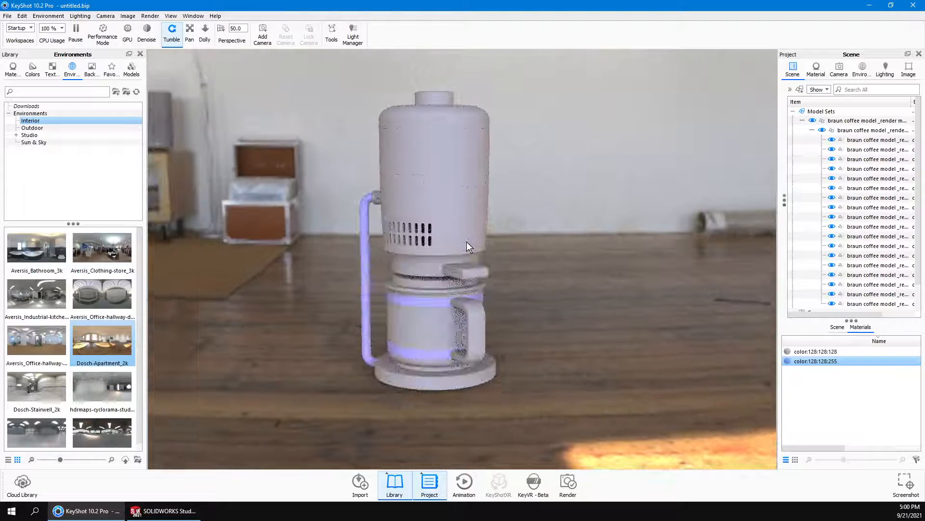
double_click(114, 378)
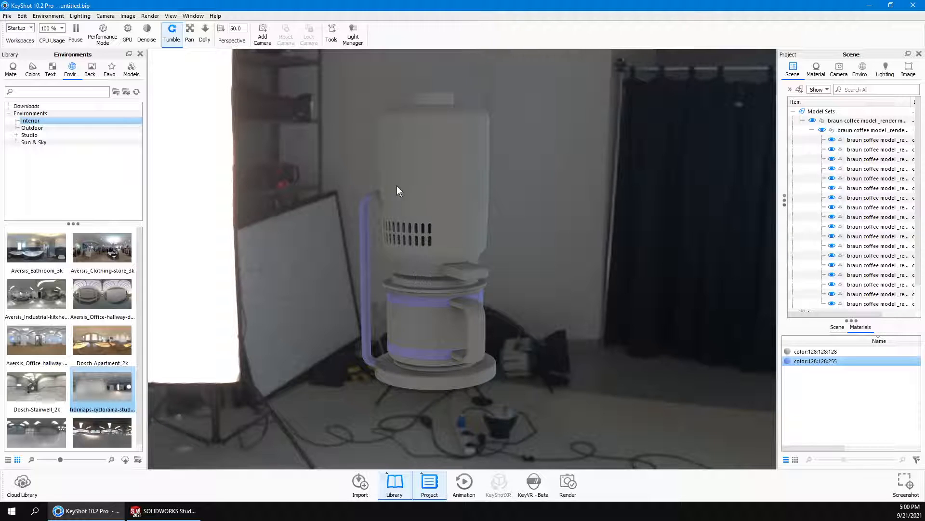
double_click(98, 428)
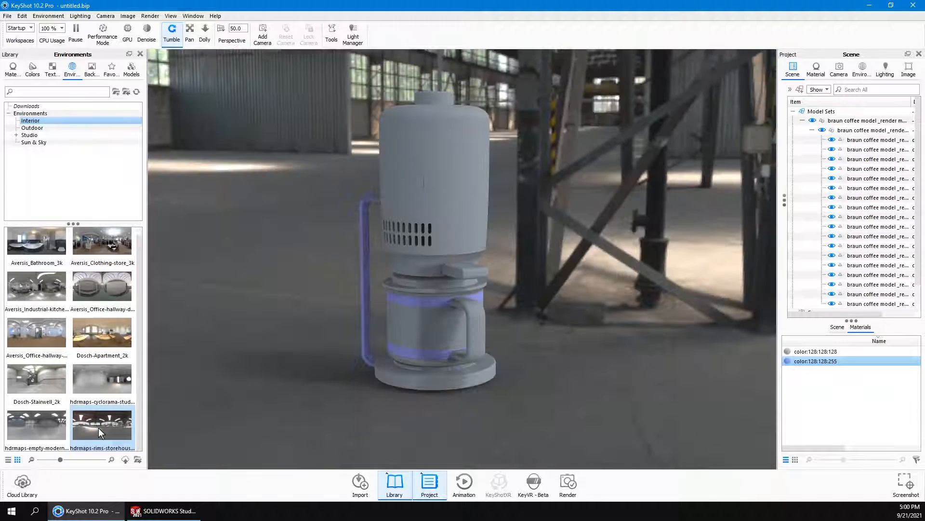
mouse_move(100, 422)
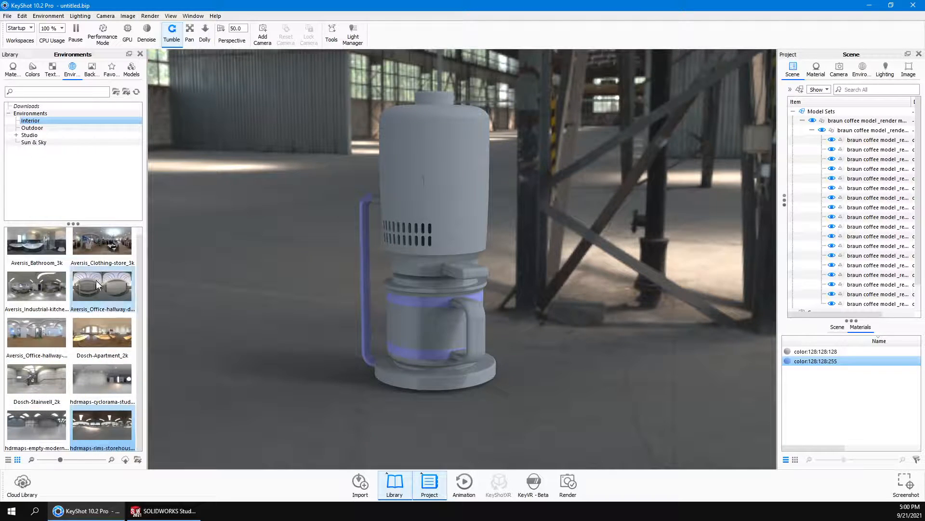
- Try the outdoor environments hdrmaps-flume-fella-3K and Aversis_River-road_3k, examining the coffee maker's size against the river road surroundings
left_click(31, 127)
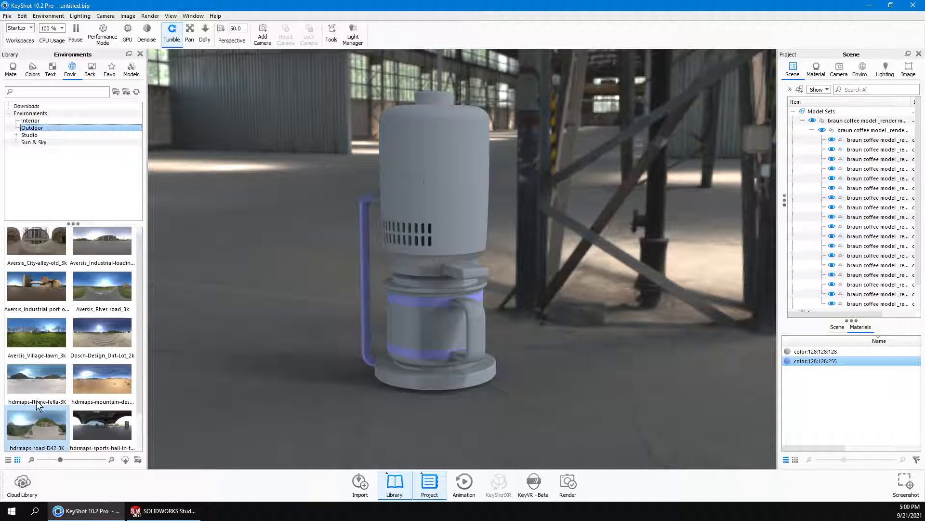
double_click(37, 387)
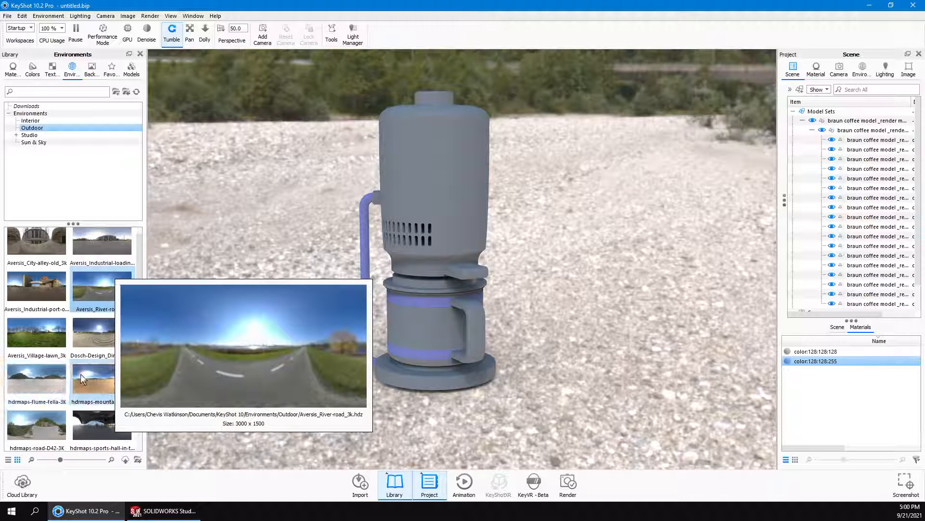
double_click(102, 285)
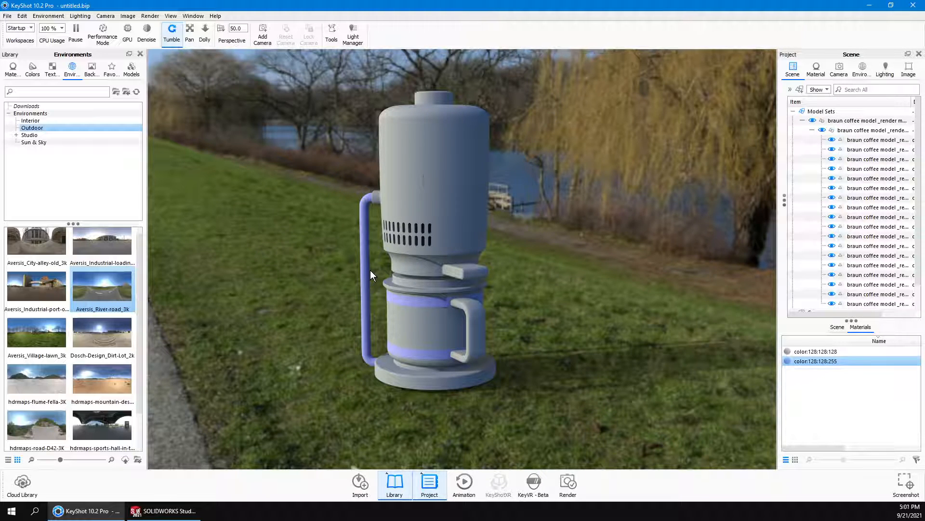
scroll(411, 279, "up", 1)
scroll(413, 279, "down", 9)
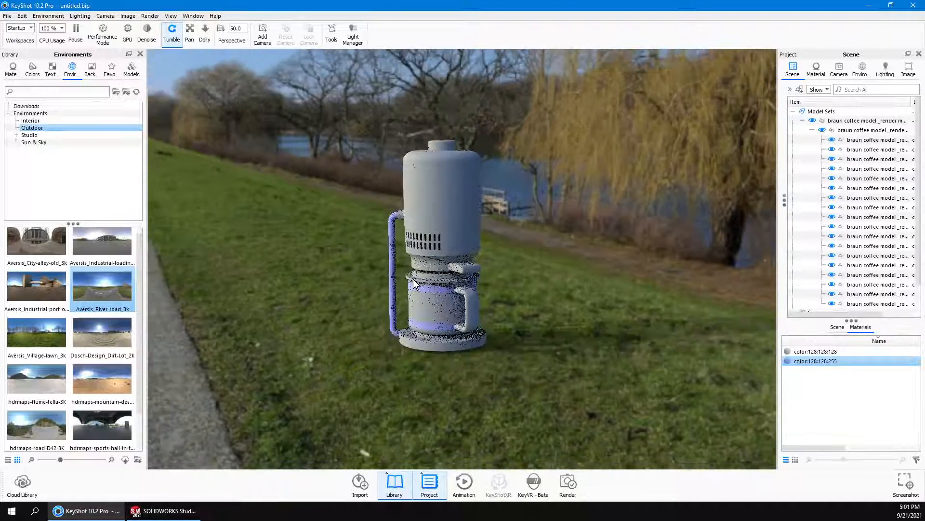
scroll(414, 279, "down", 5)
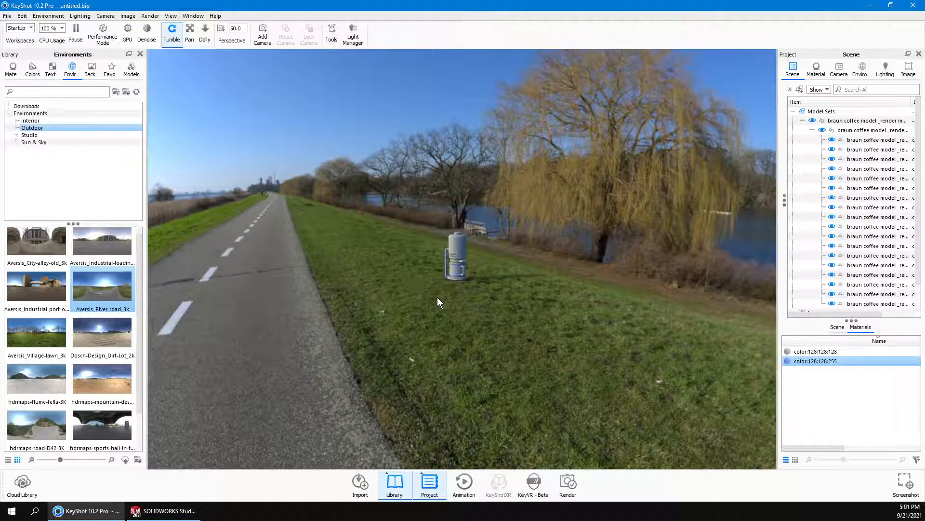
scroll(469, 255, "up", 10)
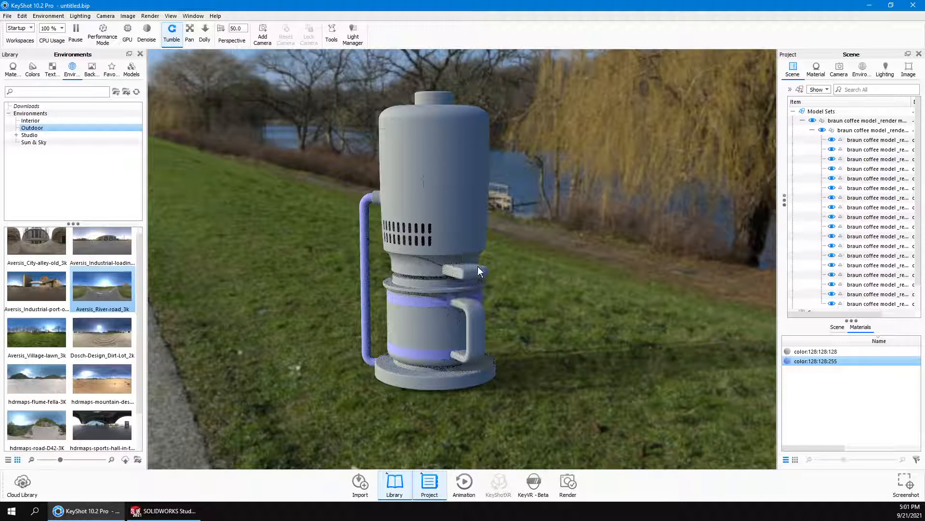
- Look through the 3 Point and Basic studio environments and apply Startup Balanced 4K to the scene
double_click(26, 135)
left_click(37, 143)
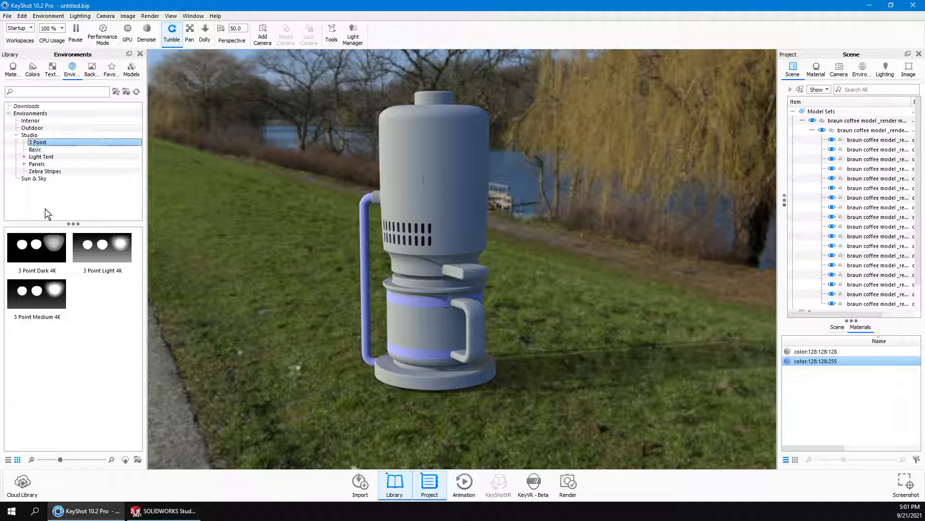
mouse_move(37, 262)
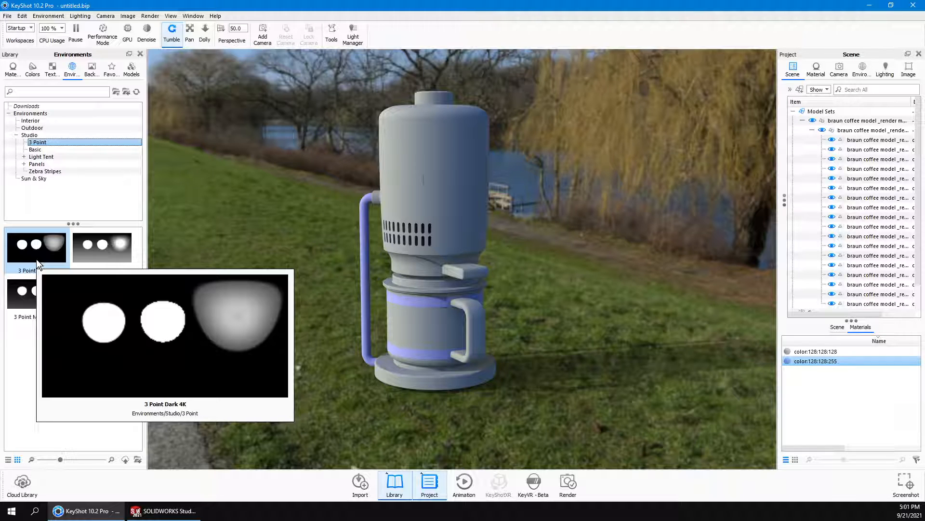
left_click(35, 149)
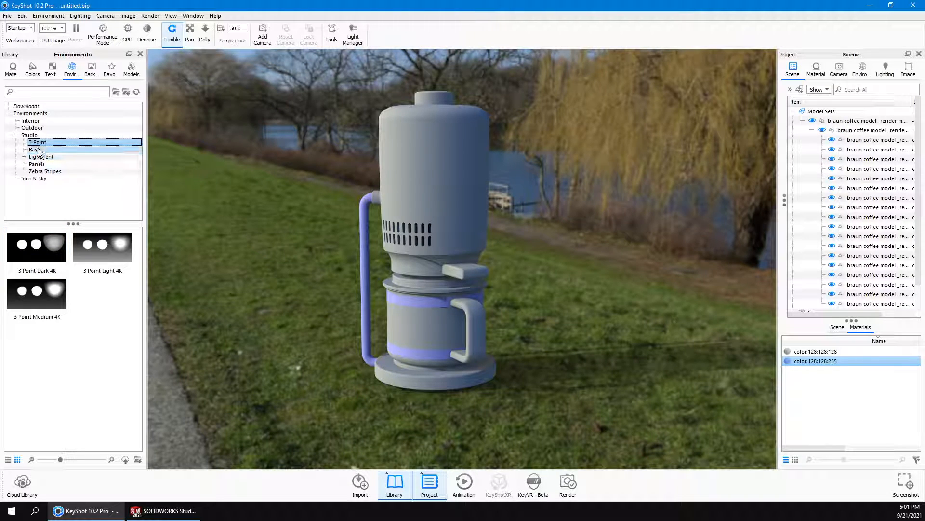
double_click(100, 378)
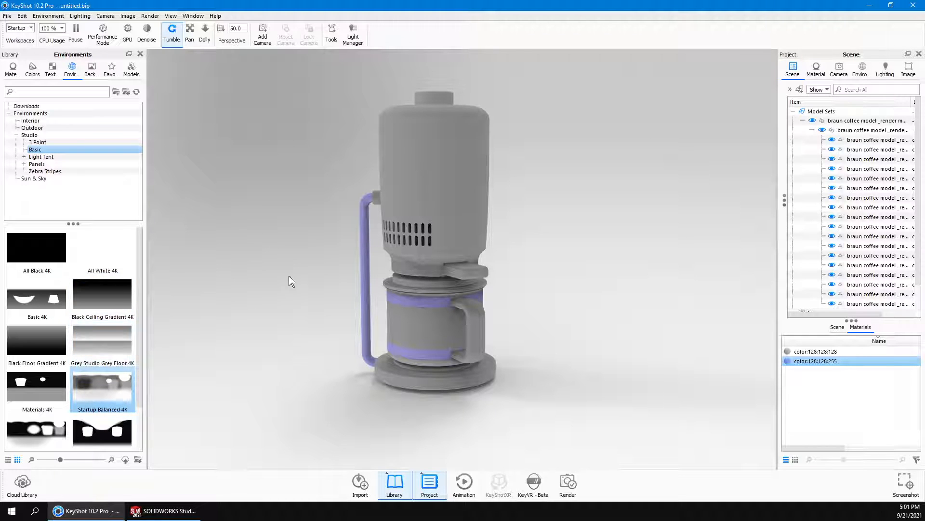
left_click(103, 336)
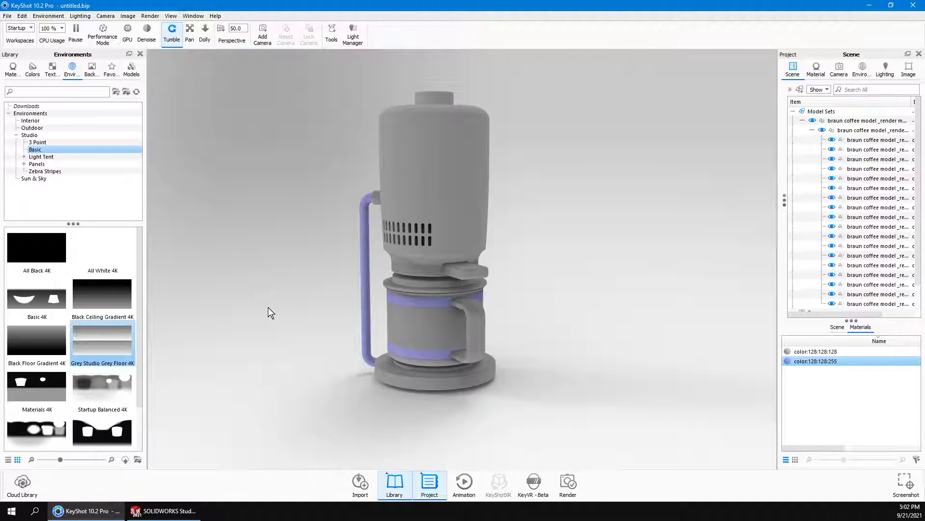
- Change the scene background from the lighting environment to a plain color and check the coffee maker against it
left_click(48, 16)
mouse_move(62, 26)
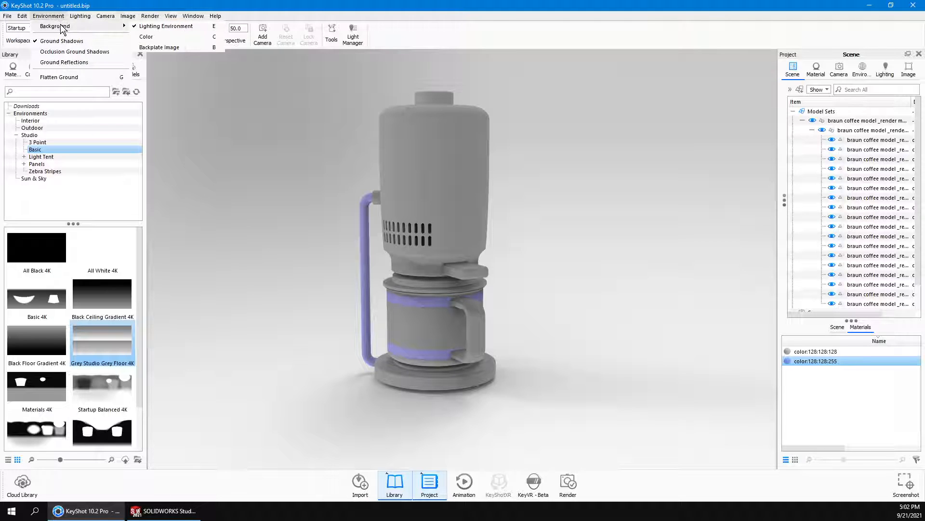
left_click(165, 37)
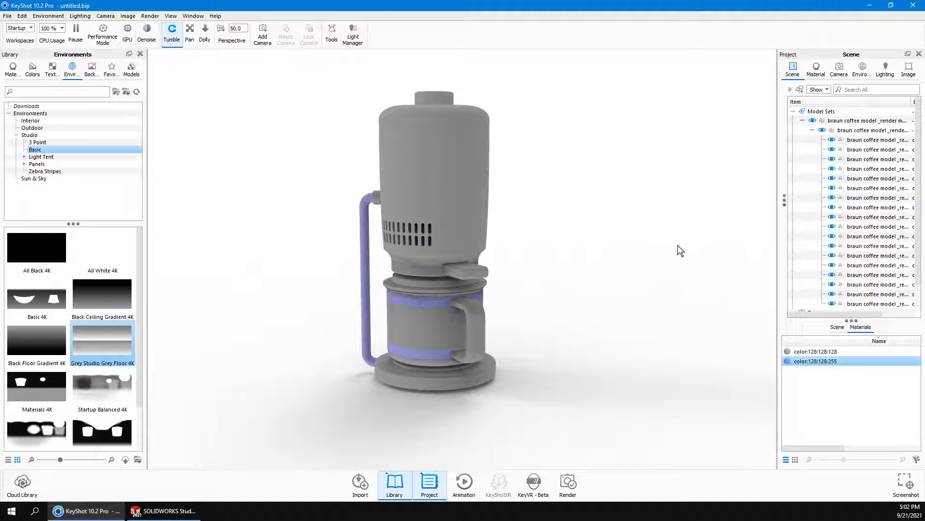
left_click_drag(281, 318, 317, 308)
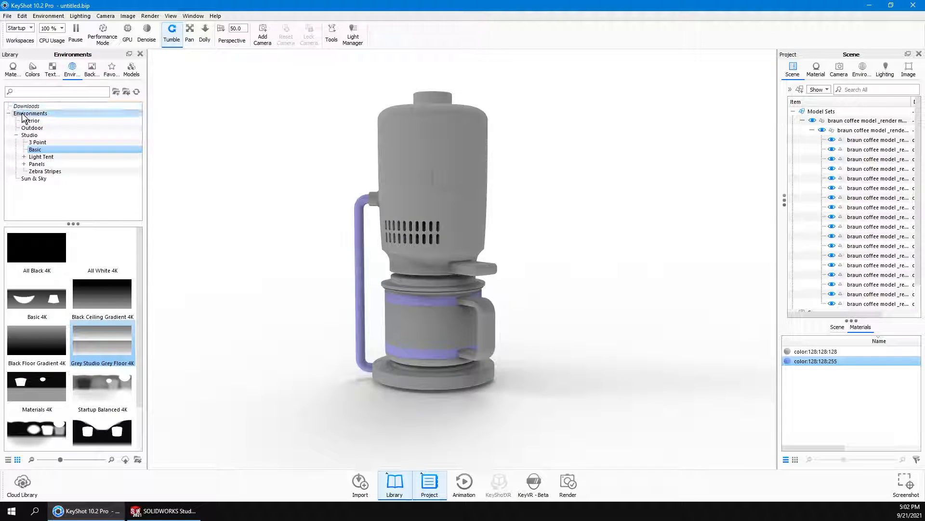
- Open the material library, enlarge its category list and expand the Plastic category
left_click(14, 69)
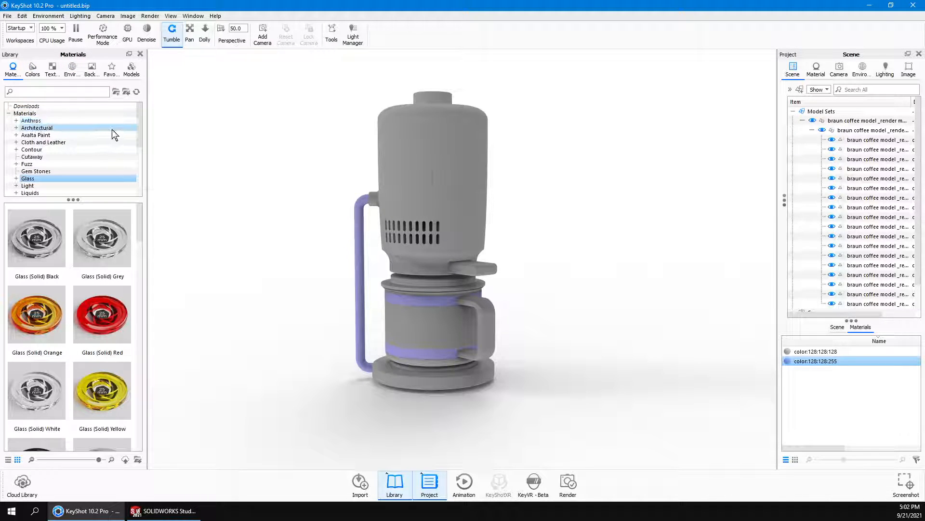
left_click_drag(81, 199, 70, 309)
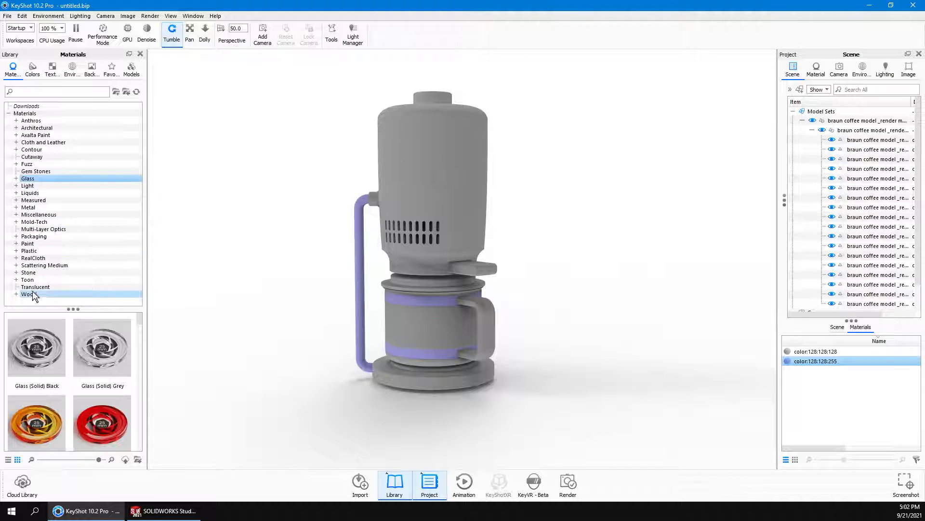
left_click(17, 250)
scroll(63, 229, "down", 2)
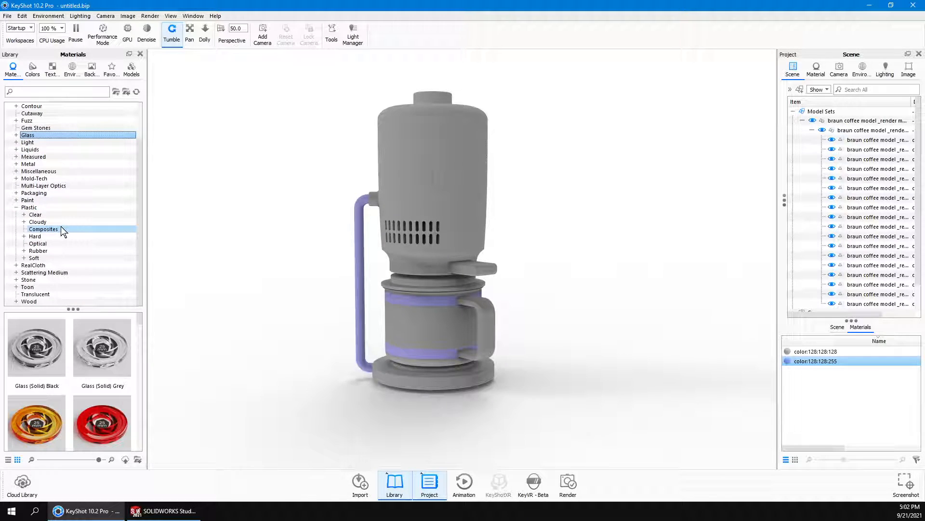
- Select the coffee maker's upper housing and list the shiny materials among the hard plastics
left_click(444, 140)
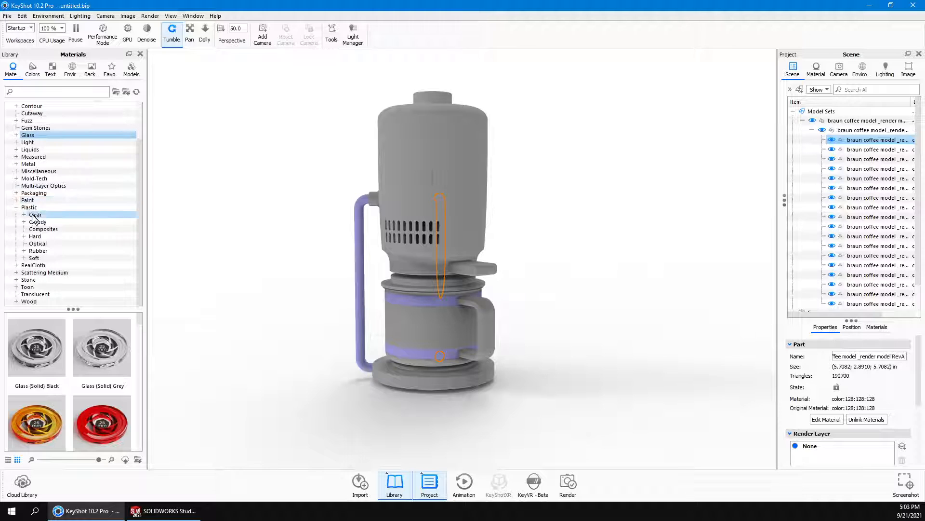
left_click(24, 237)
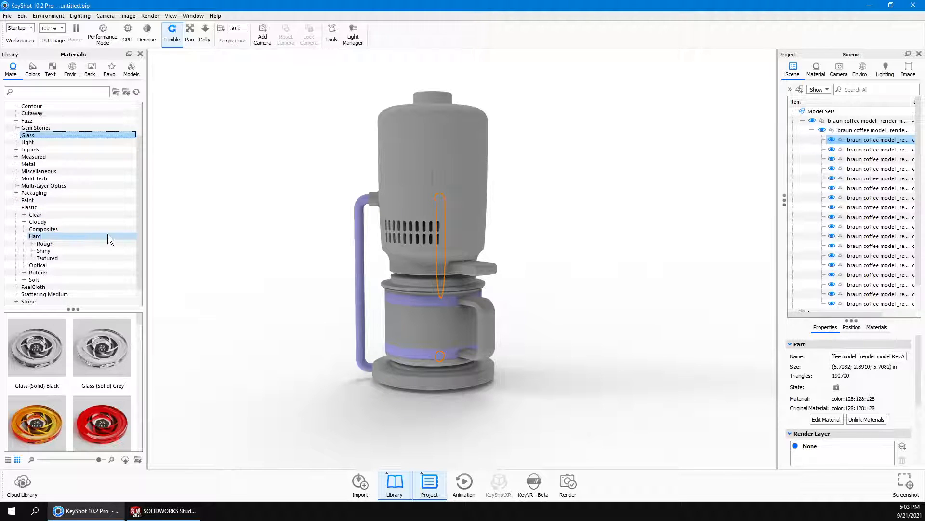
left_click(53, 251)
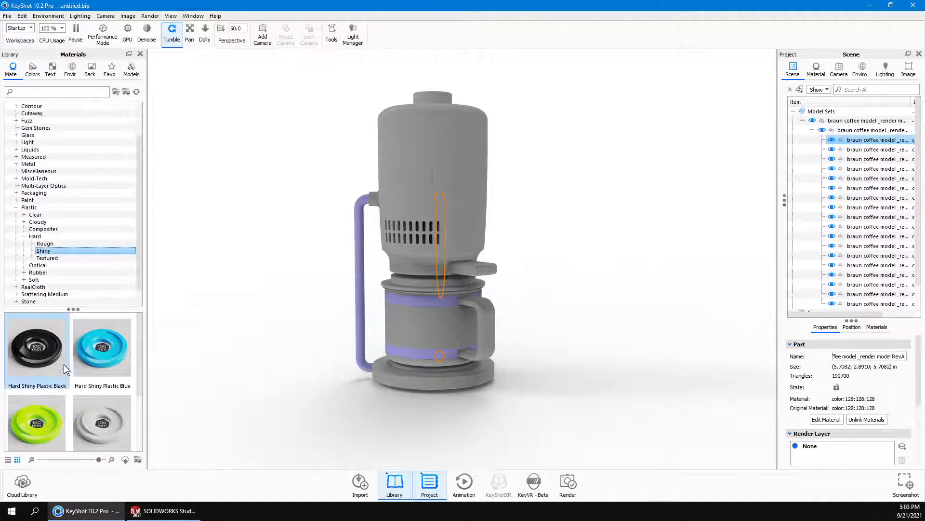
scroll(61, 371, "down", 2)
left_click_drag(44, 411, 31, 337)
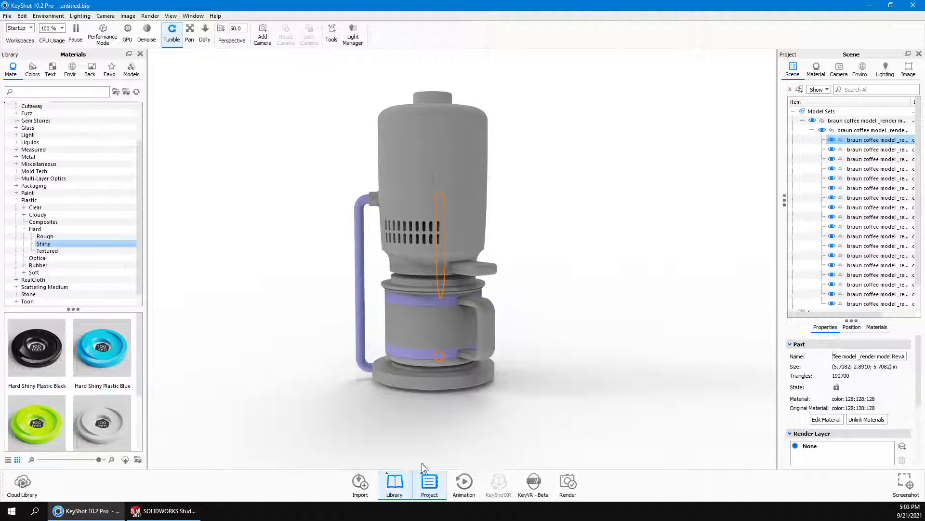
- Try to replace the scene material color:128:128:255 with Hard Shiny Plastic Red
left_click(877, 326)
left_click(818, 363)
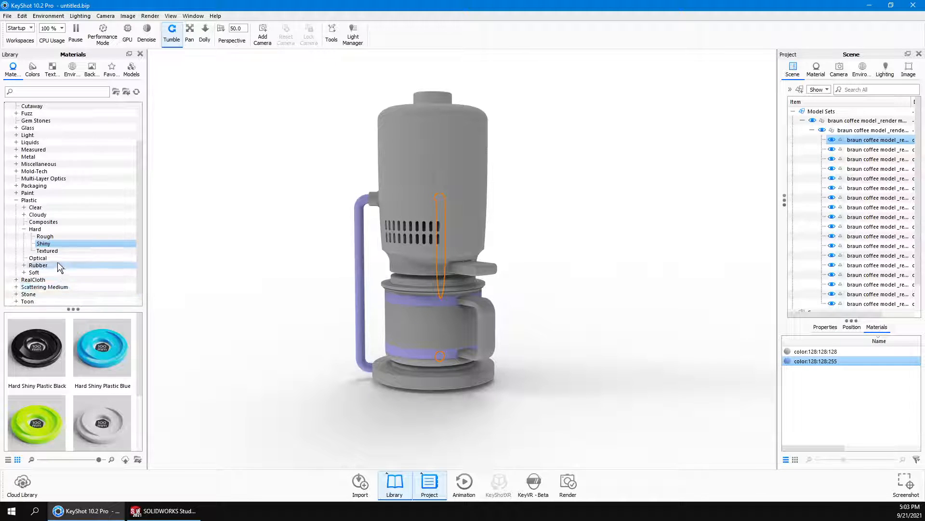
scroll(75, 352, "down", 2)
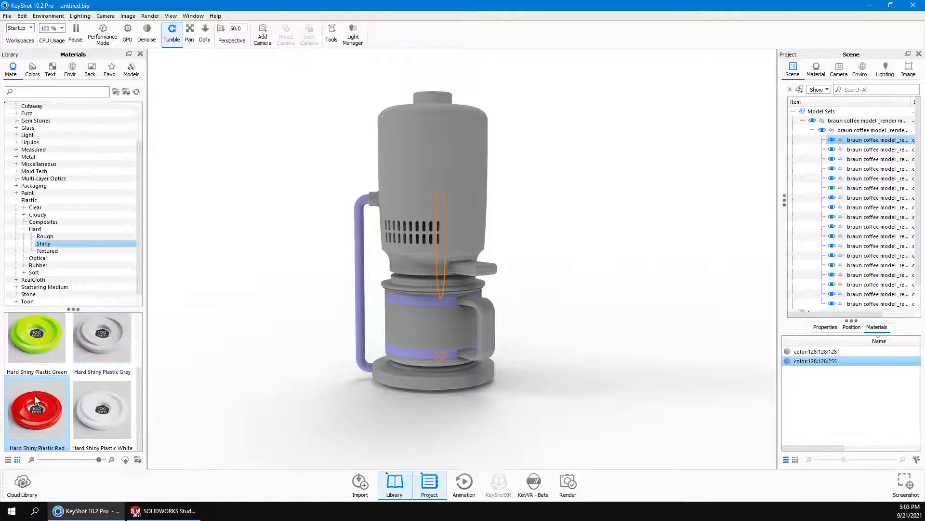
left_click_drag(38, 402, 807, 363)
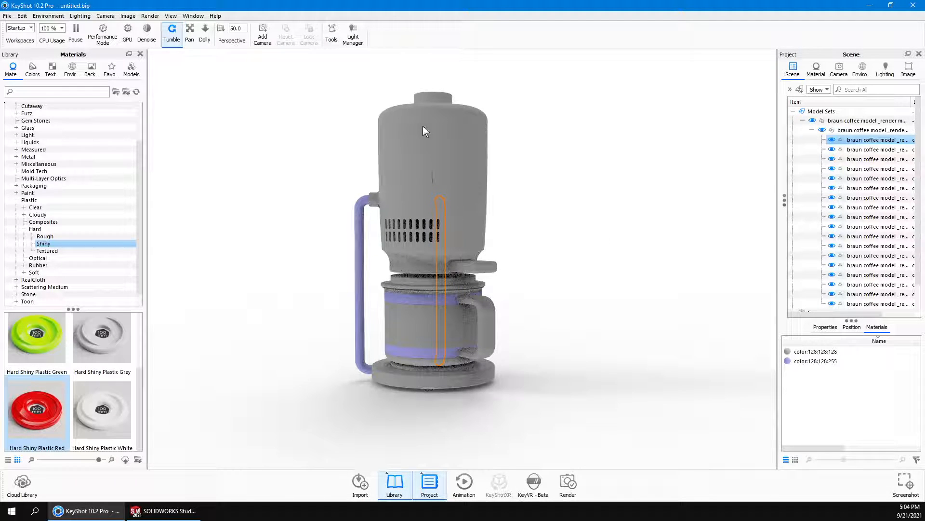
- Select the coffee maker's upper housing again and turn the model around to view its opposite side
left_click_drag(301, 174, 262, 218)
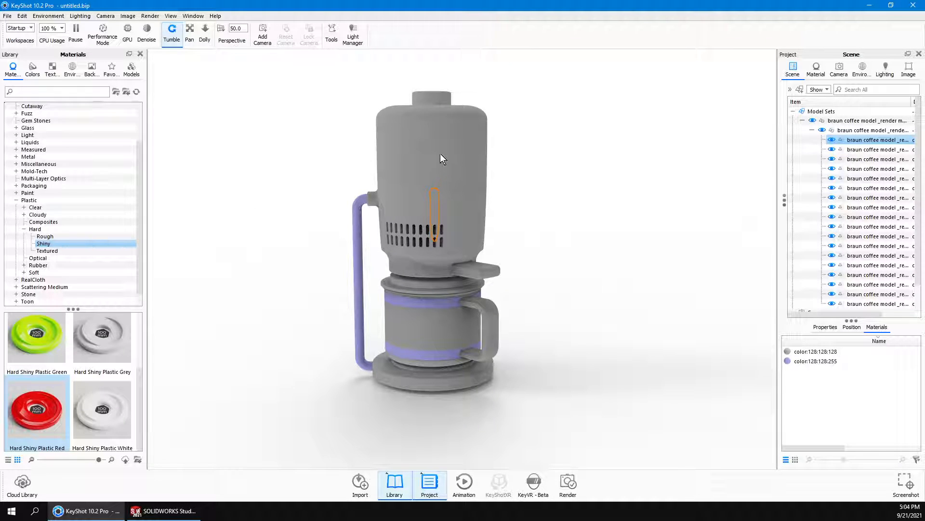
left_click(459, 157)
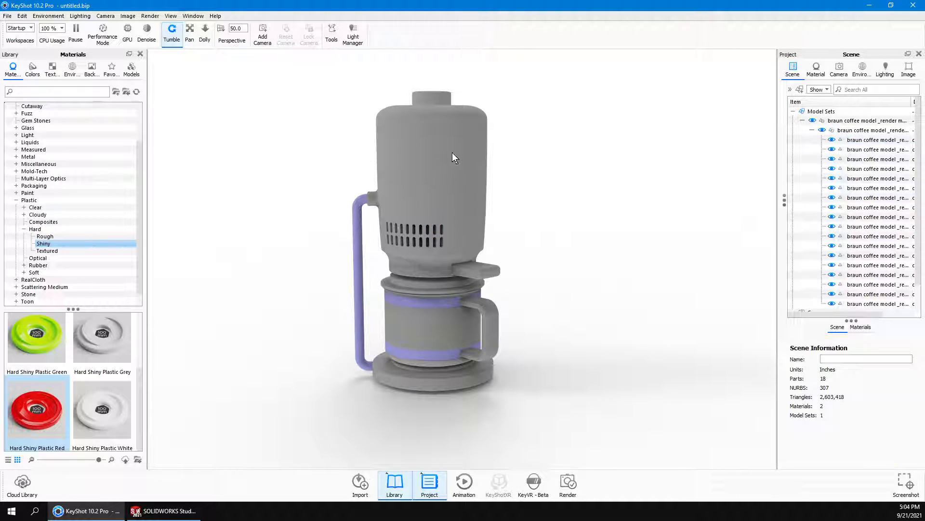
left_click(453, 154)
left_click_drag(453, 152, 200, 209)
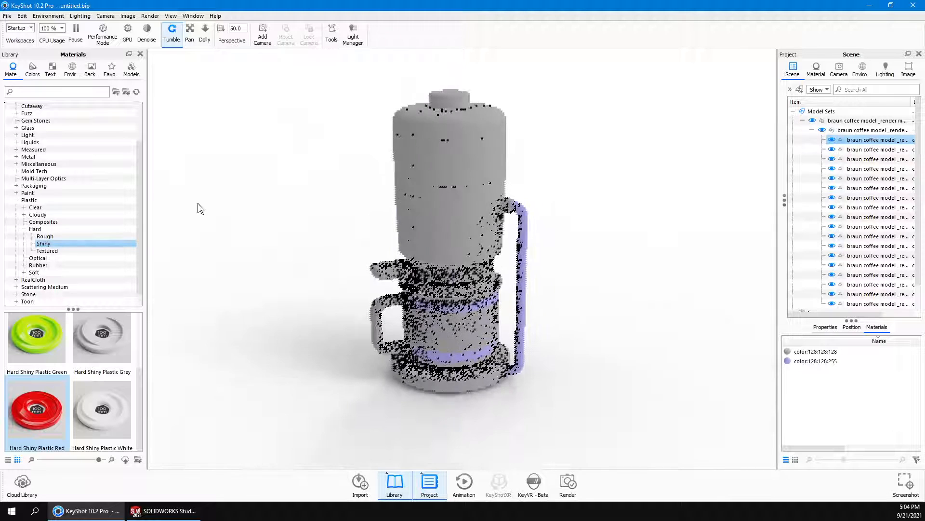
- Examine the coffee maker's upper housing from several angles with its parts highlighted, and clear the selection
left_click(837, 131)
left_click(440, 155)
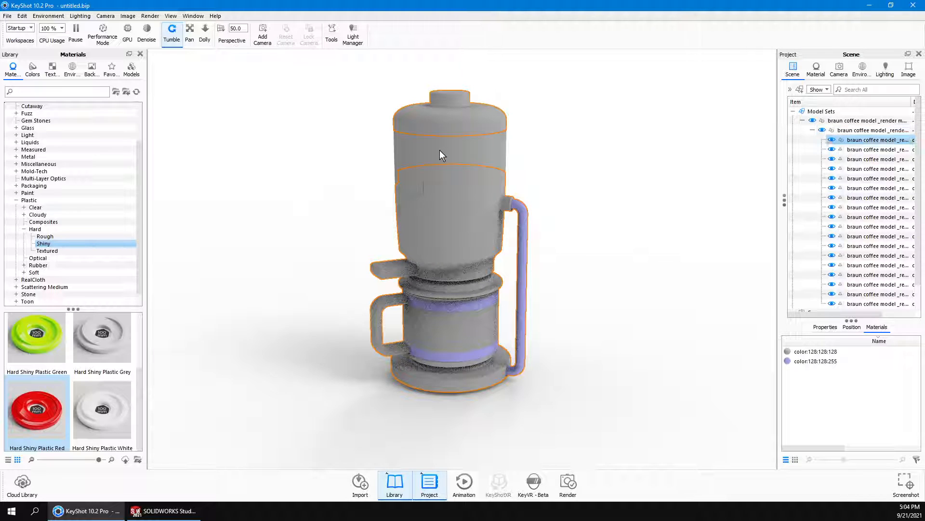
left_click_drag(444, 129, 401, 172)
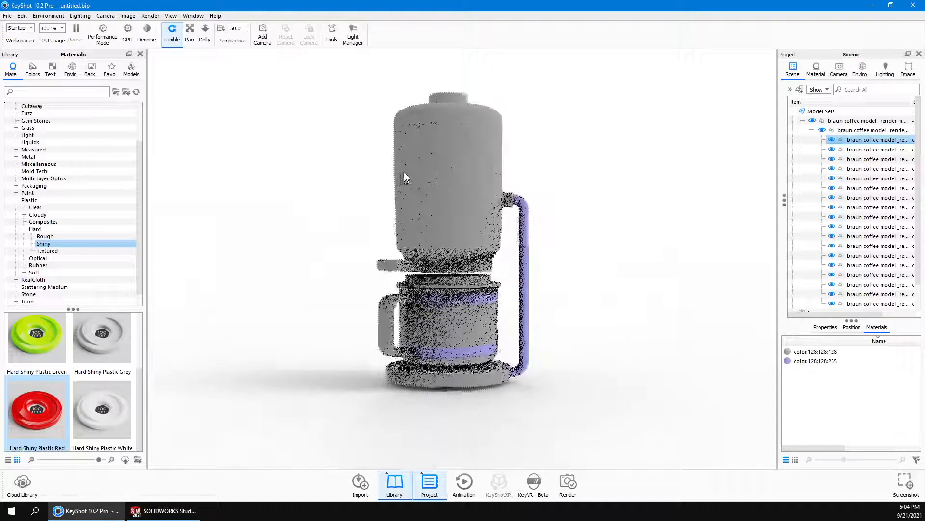
left_click(446, 172)
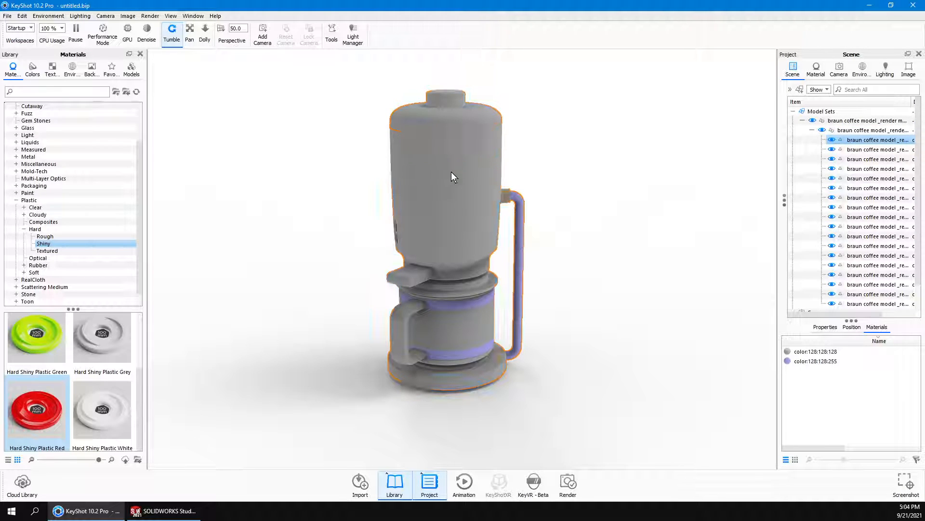
left_click(449, 149)
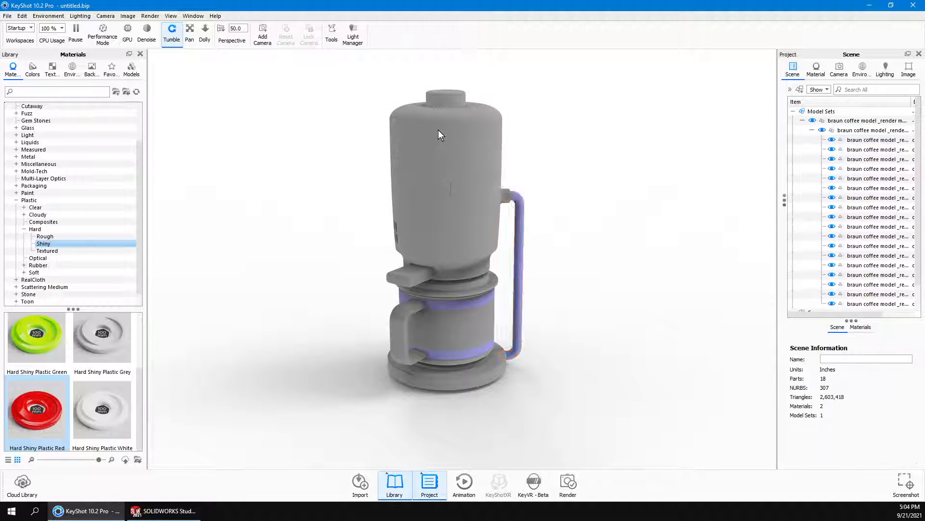
- Select the coffee maker's top cap, lower housing and base together and apply Hard Shiny Plastic Red to them
left_click(439, 129)
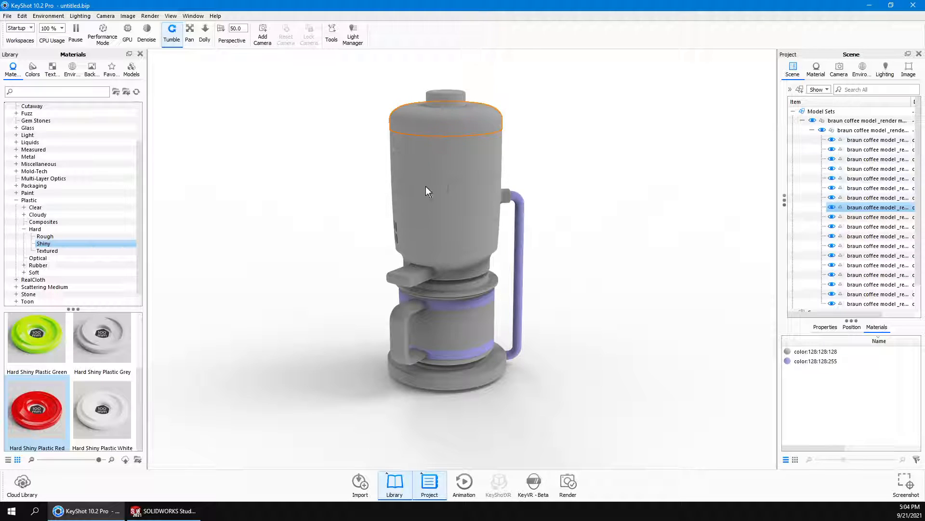
left_click(428, 163, "ctrl")
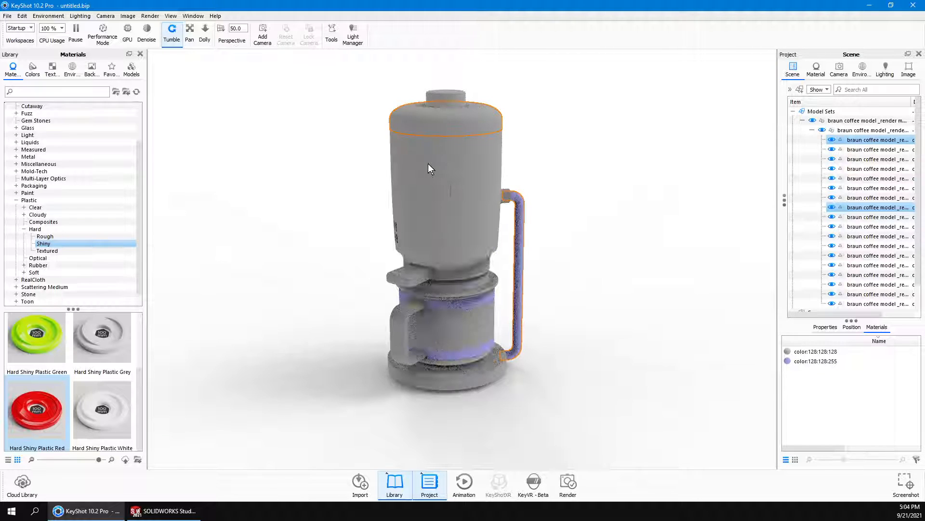
left_click(443, 220, "ctrl")
left_click_drag(276, 244, 449, 233)
left_click_drag(432, 153, 375, 170)
left_click(422, 166, "ctrl")
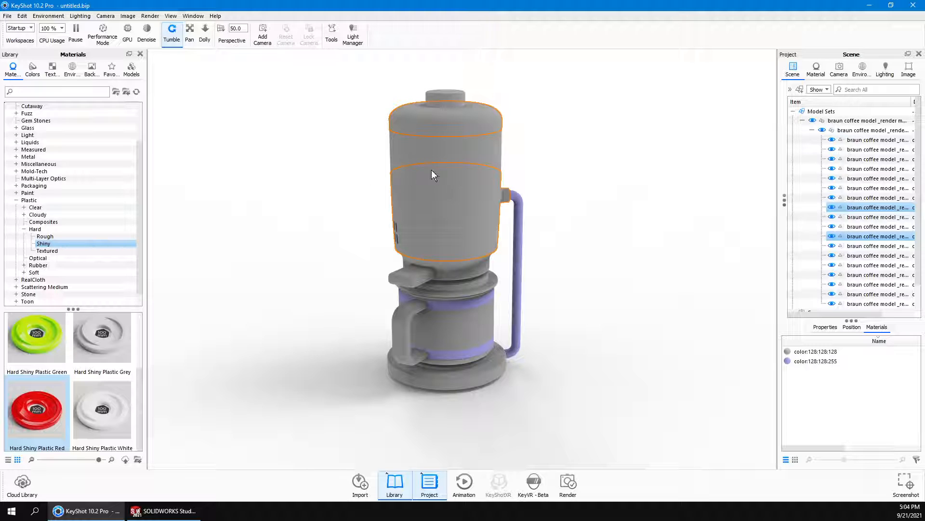
left_click(480, 372, "ctrl")
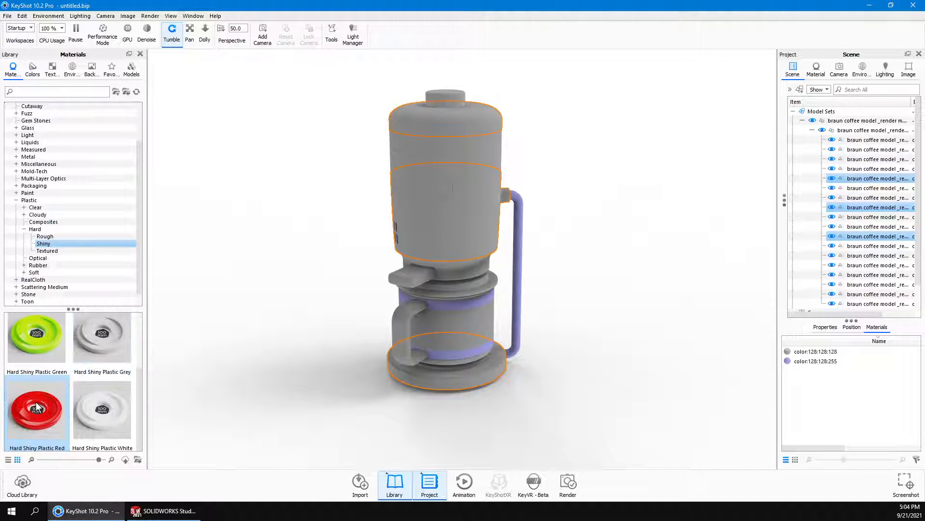
left_click_drag(28, 401, 869, 179)
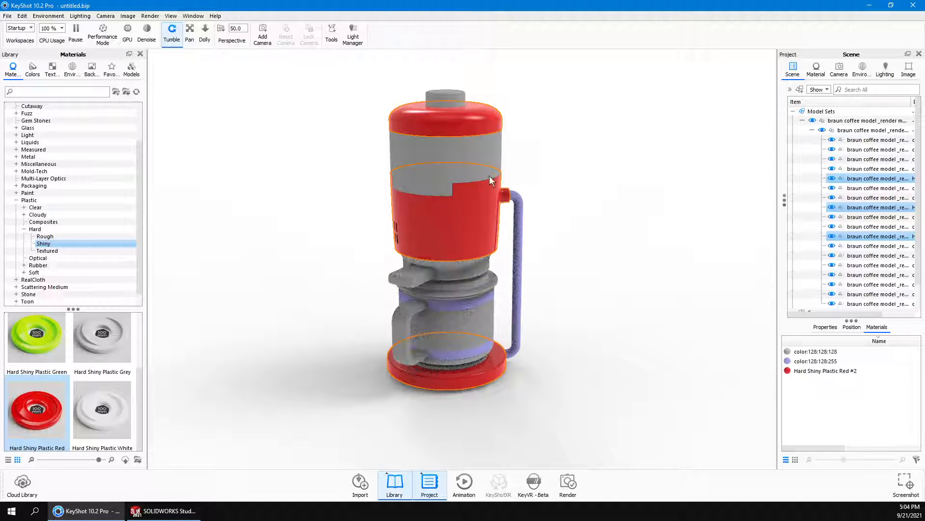
left_click_drag(665, 219, 634, 234)
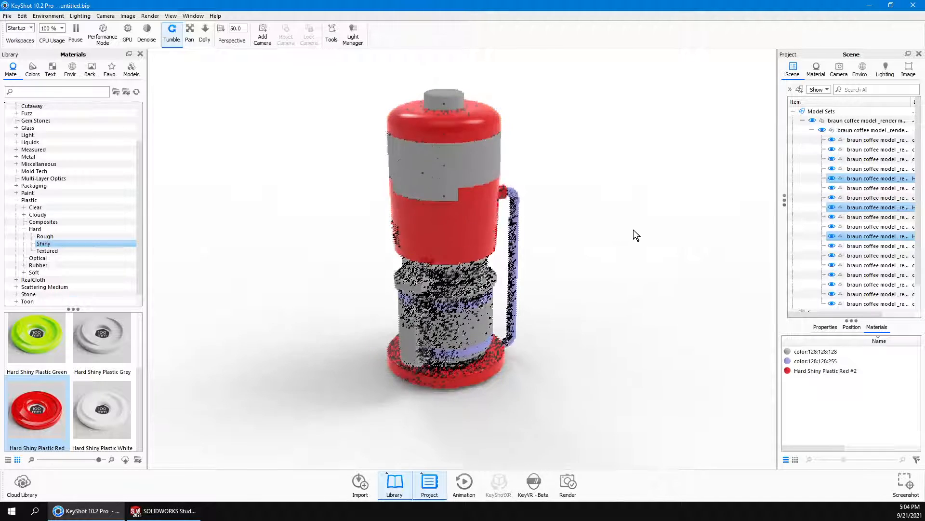
- Apply the scene's existing Hard Shiny Plastic Red material to the grey middle section of the upper housing
left_click(800, 371)
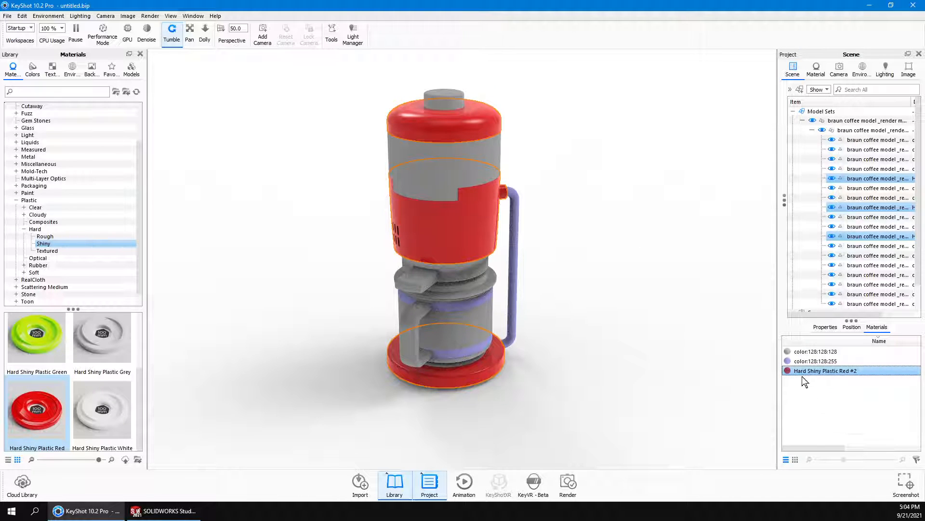
mouse_move(801, 369)
left_mouse_down()
mouse_move(476, 145)
mouse_move(473, 160)
mouse_move(728, 265)
mouse_move(811, 369)
left_mouse_up()
left_click_drag(601, 158, 600, 154)
left_click(491, 152)
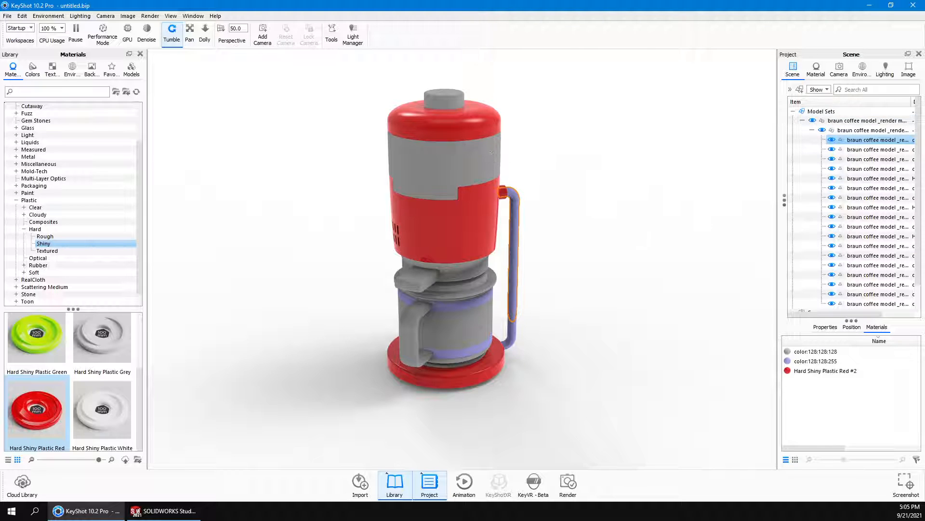
left_click_drag(804, 374, 852, 143)
left_click_drag(663, 268, 555, 357)
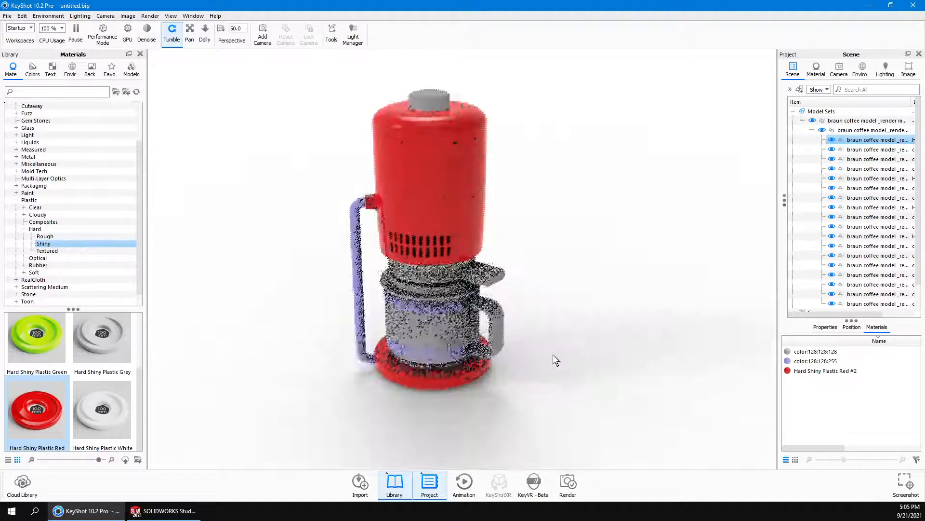
mouse_move(563, 234)
left_mouse_down()
mouse_move(612, 167)
mouse_move(580, 270)
mouse_move(570, 242)
left_mouse_up()
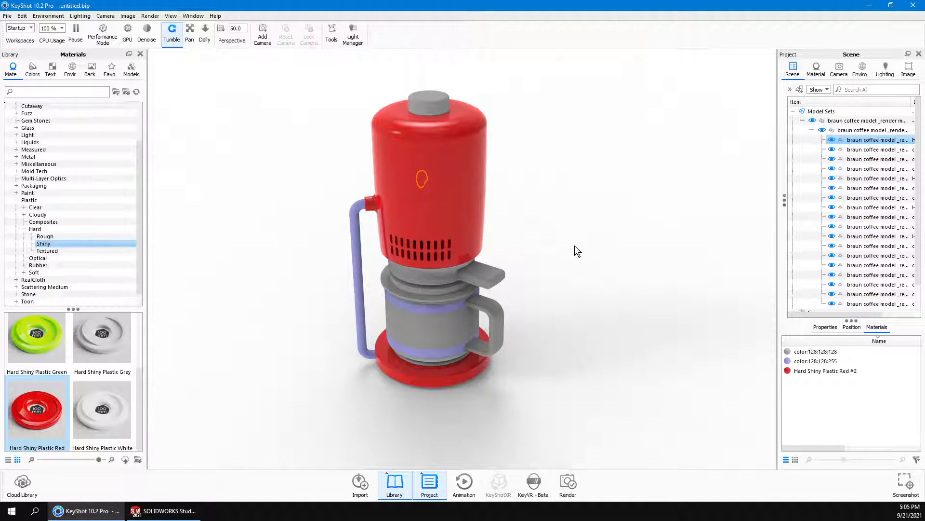
left_click_drag(300, 232, 285, 204)
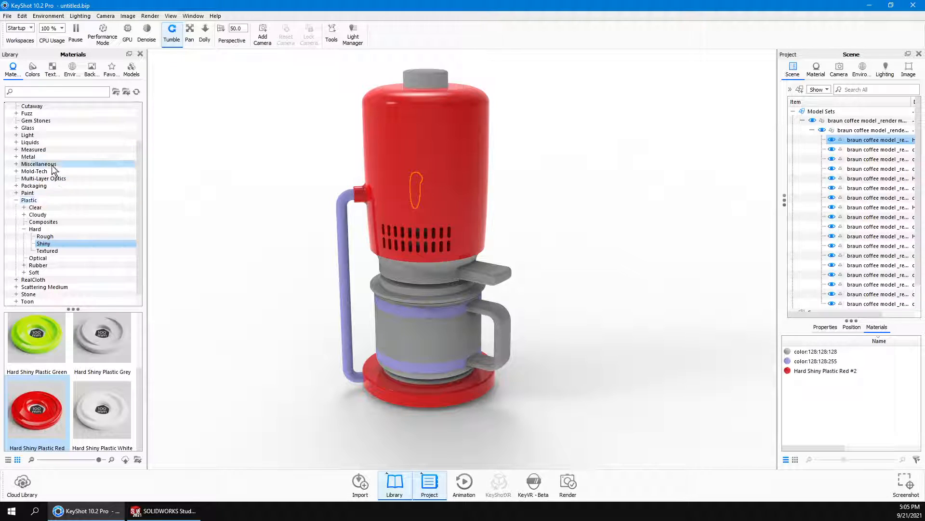
- Select the coffee maker's side tube and list the basic chrome materials in the Metal category
left_click(22, 229)
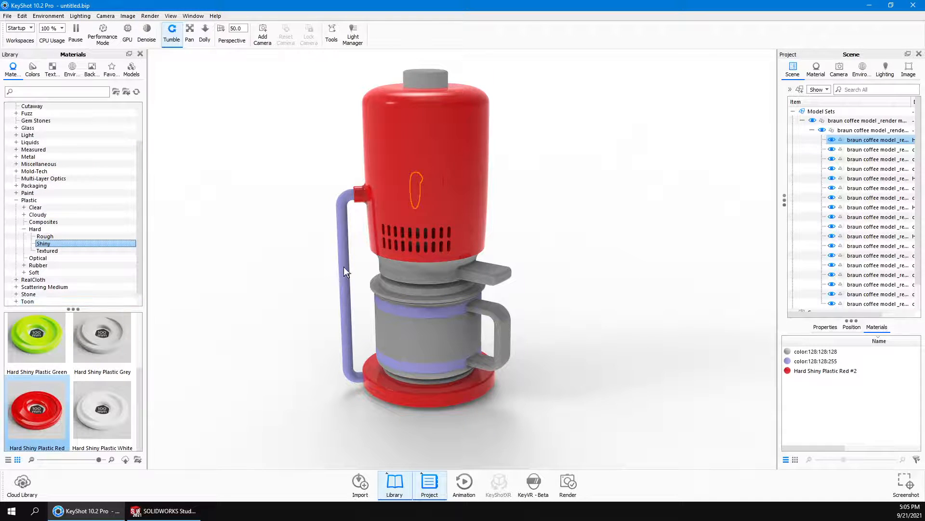
left_click(348, 253)
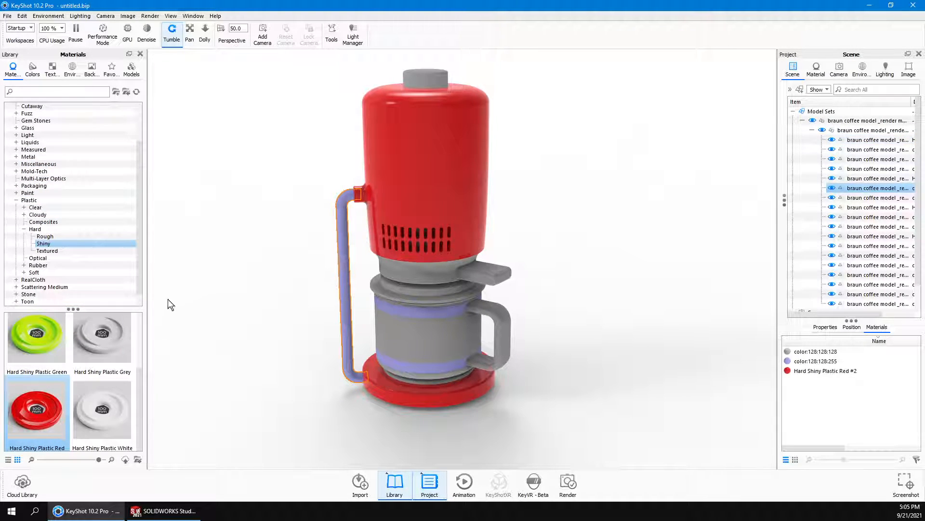
left_click(15, 200)
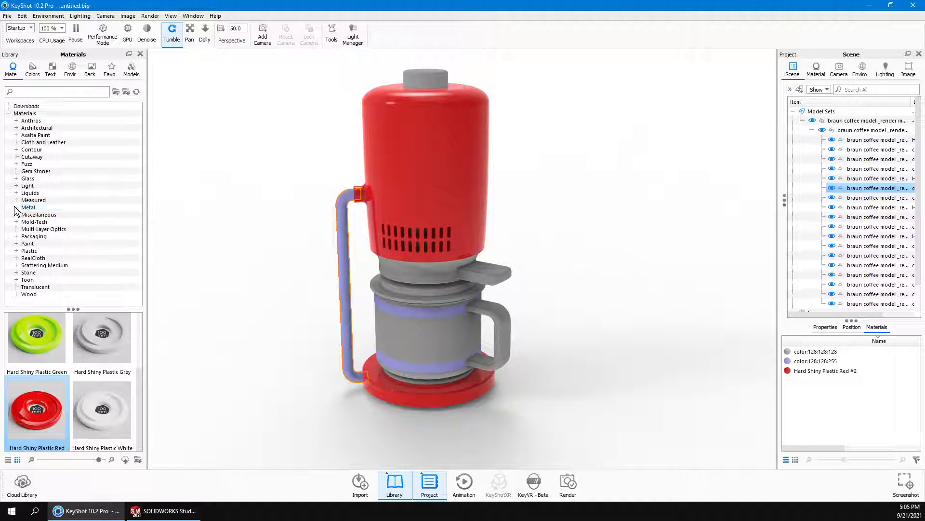
left_click(16, 207)
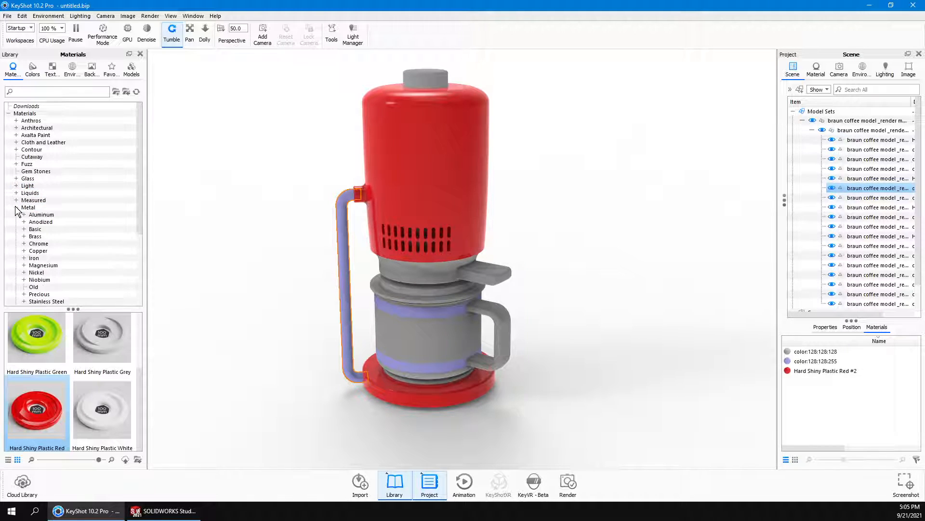
left_click(48, 244)
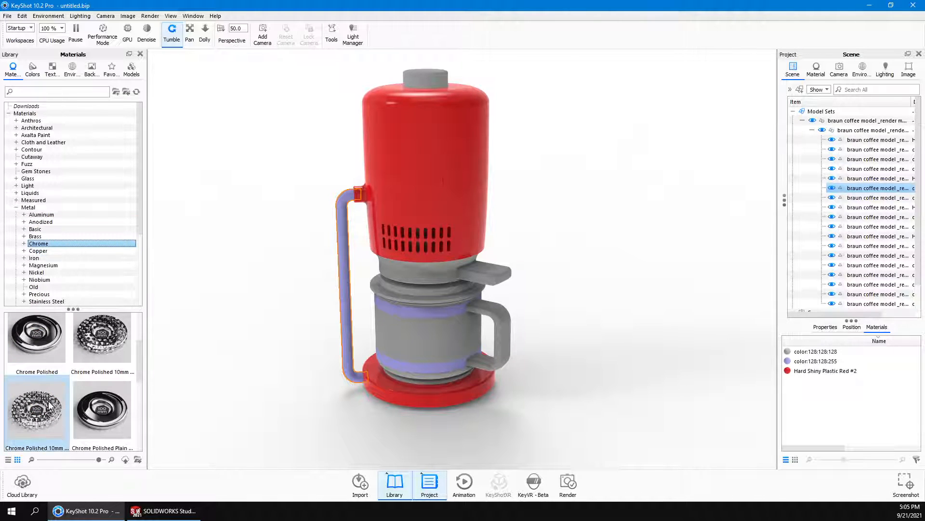
left_click(24, 243)
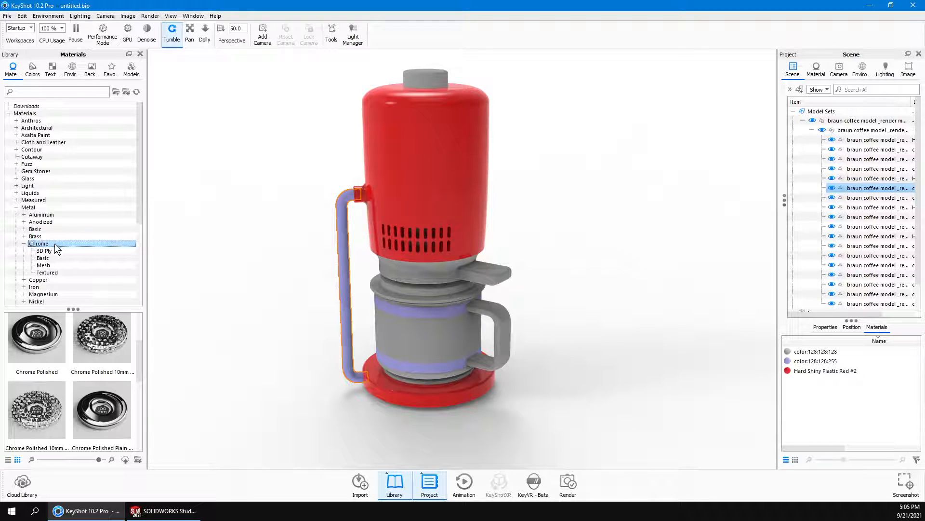
left_click(46, 260)
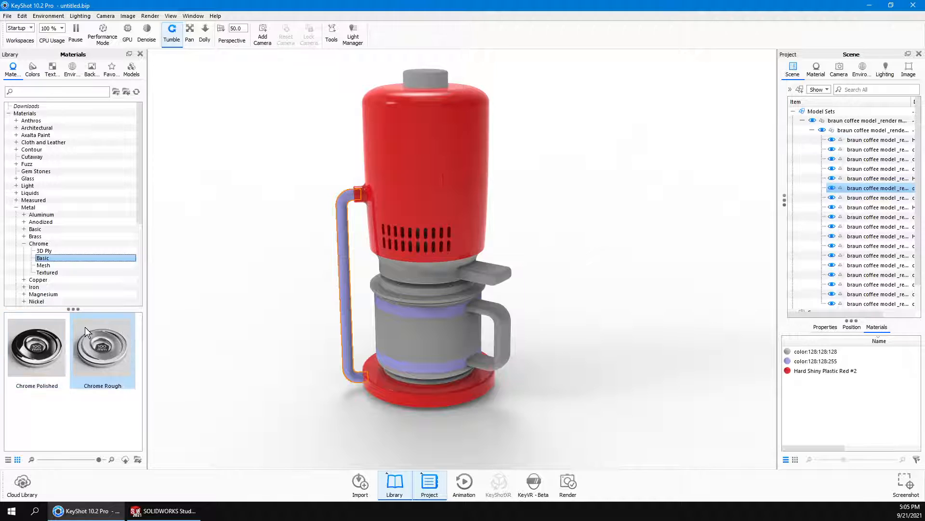
- Compare the mesh and textured chromes, and replace the scene material color:128:128:255 with Chrome Polished from the basic chromes
left_click(51, 266)
left_click(53, 273)
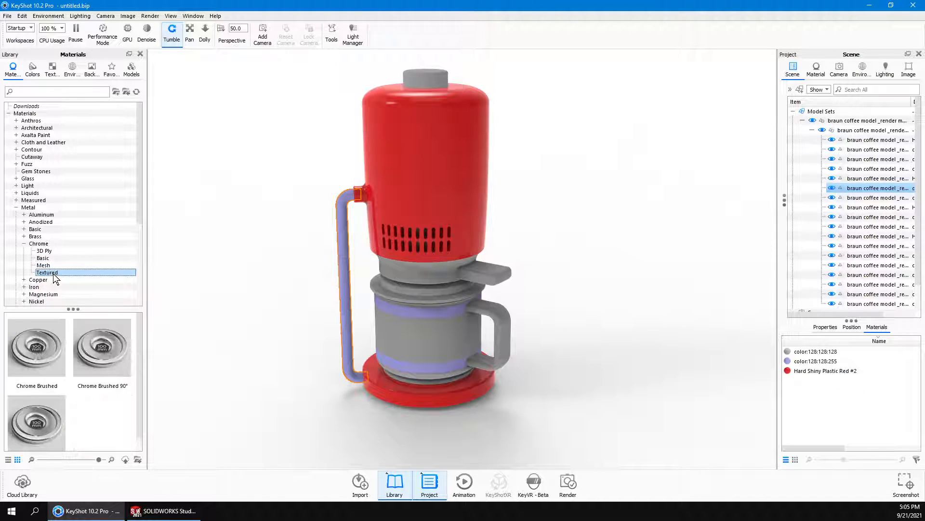
key("Up")
key("Up")
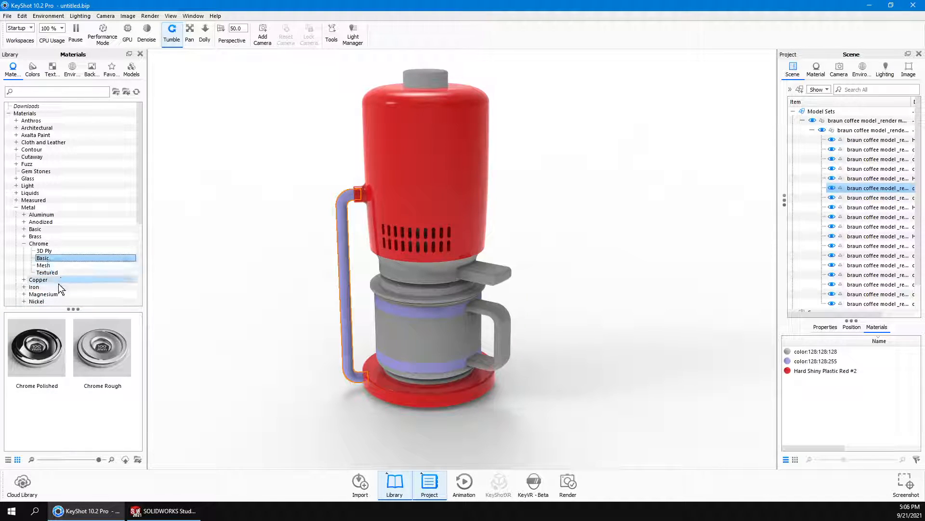
left_click_drag(40, 358, 811, 363)
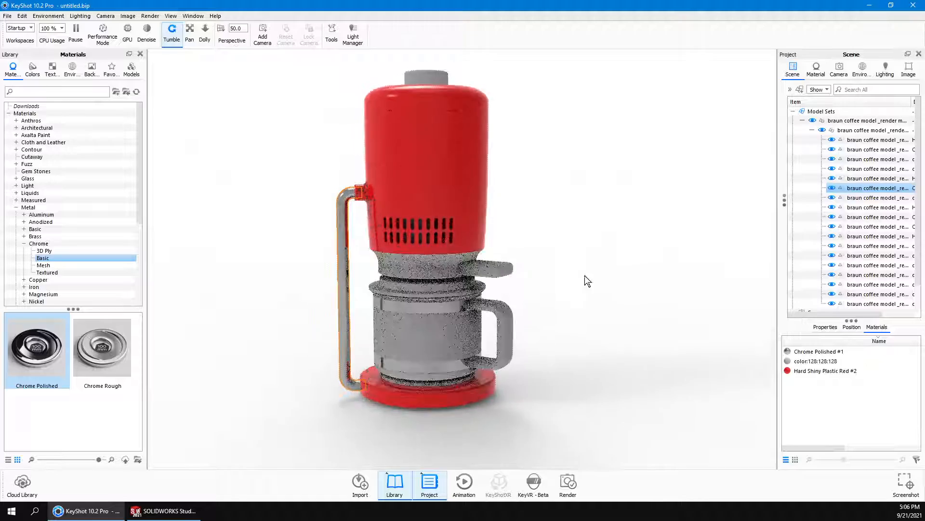
scroll(321, 244, "up", 5)
scroll(328, 237, "down", 3)
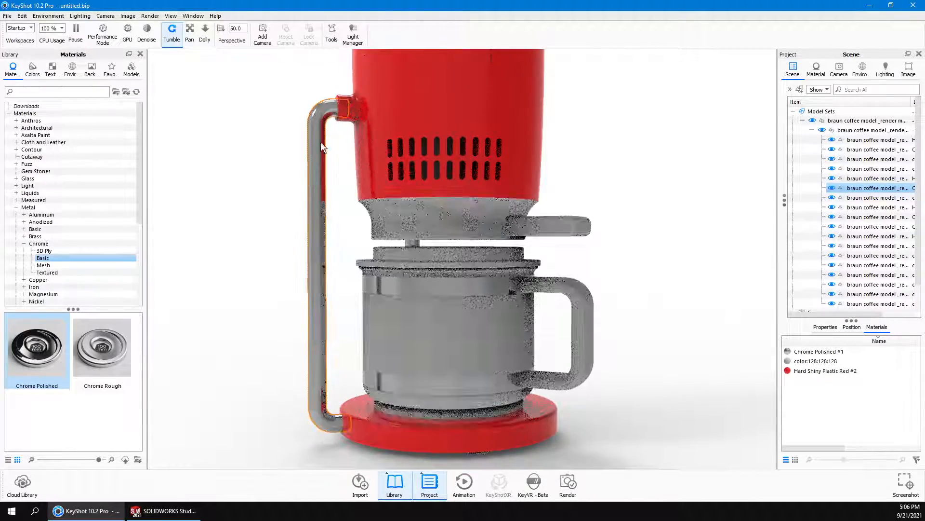
left_click_drag(276, 260, 174, 253)
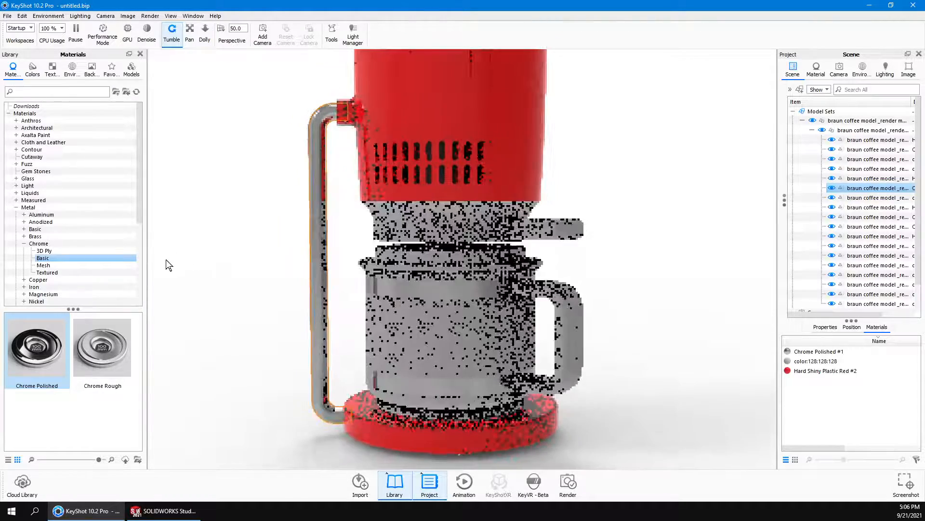
left_click_drag(306, 302, 257, 334)
- Select the carafe body and list the Glass materials in the material library
left_click(460, 347)
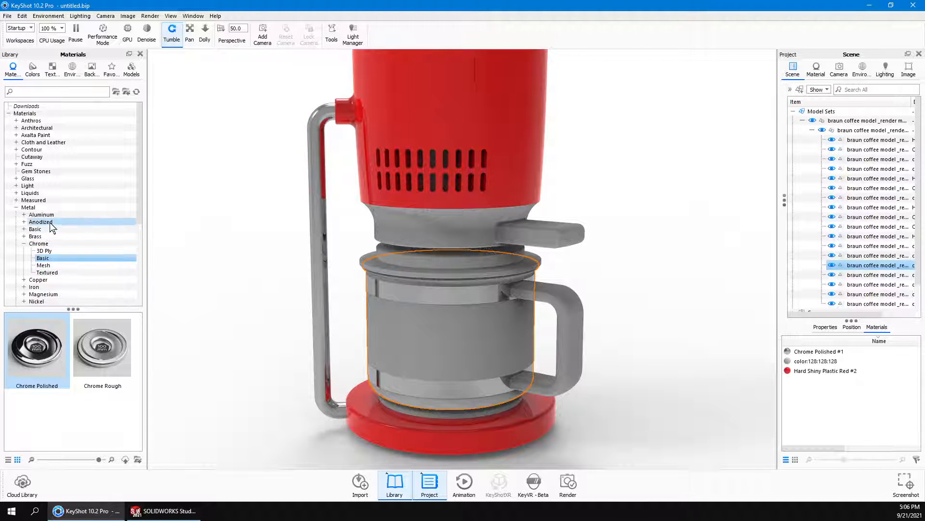
scroll(34, 175, "down", 1)
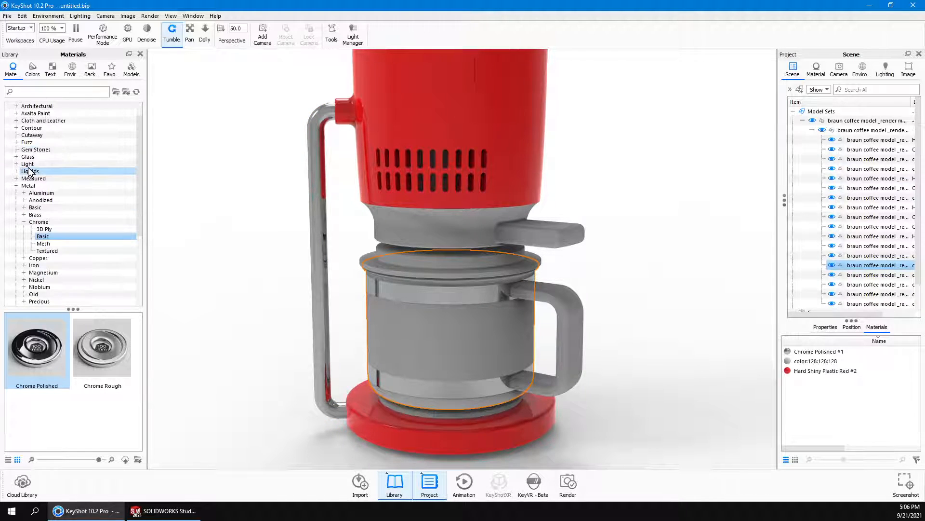
scroll(44, 231, "down", 4)
scroll(34, 261, "down", 2)
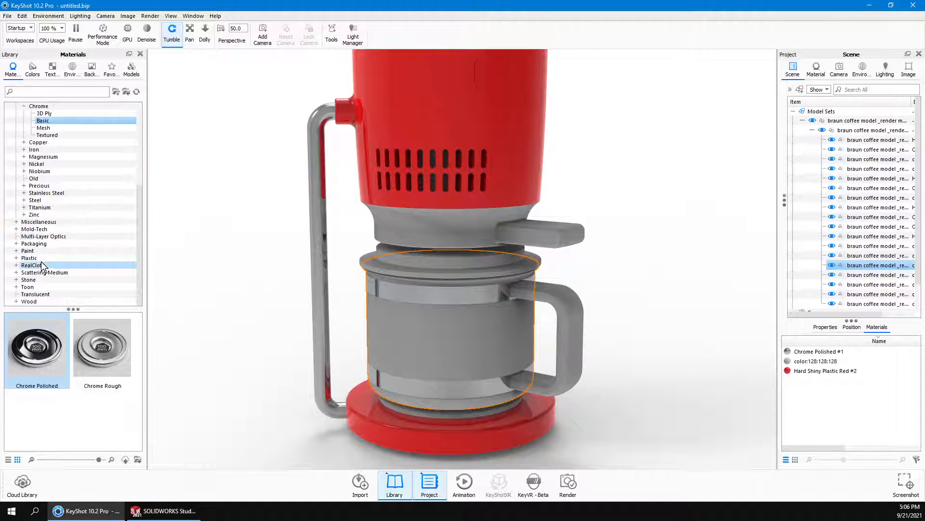
scroll(43, 229, "up", 2)
scroll(44, 229, "up", 4)
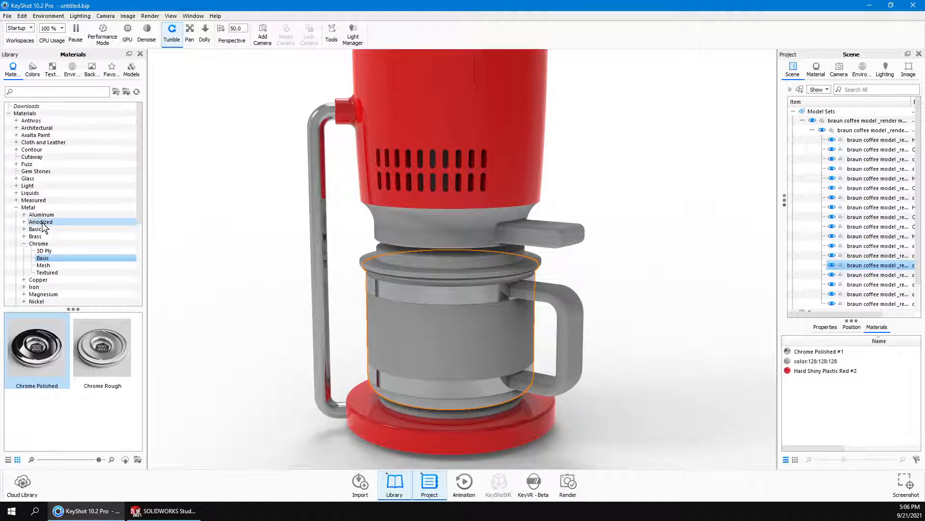
left_click(27, 179)
- Try Glass (Solid) Grey directly on the carafe body in the model view, and undo it
left_click_drag(96, 342, 471, 337)
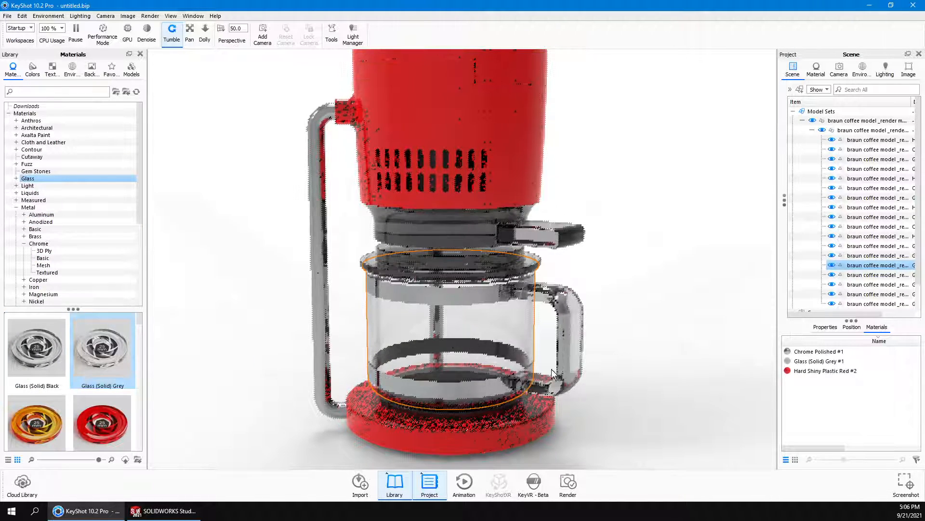
key("ctrl+z")
left_click(661, 310)
- Select the carafe body again and apply Glass (Solid) Grey to that part only
left_click(466, 337)
left_click_drag(95, 351, 854, 266)
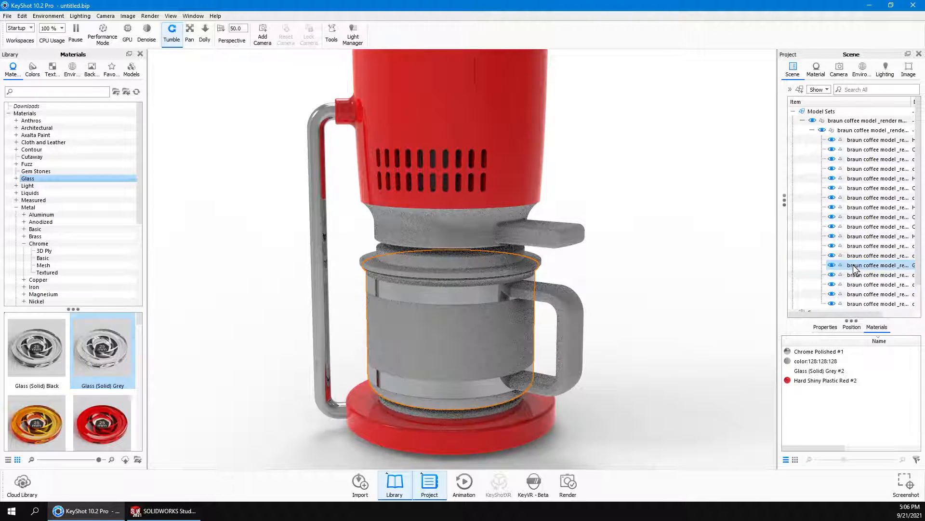
left_click_drag(697, 335, 627, 366)
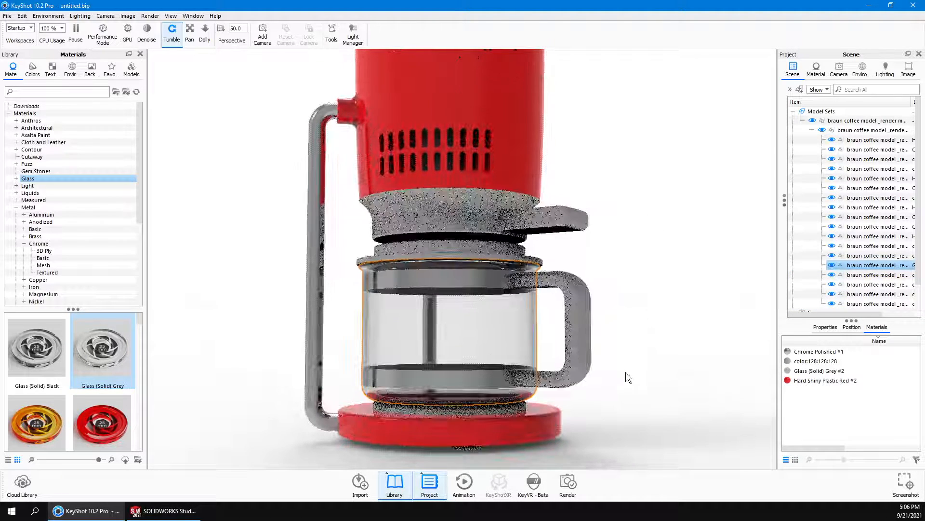
left_click_drag(614, 305, 632, 324)
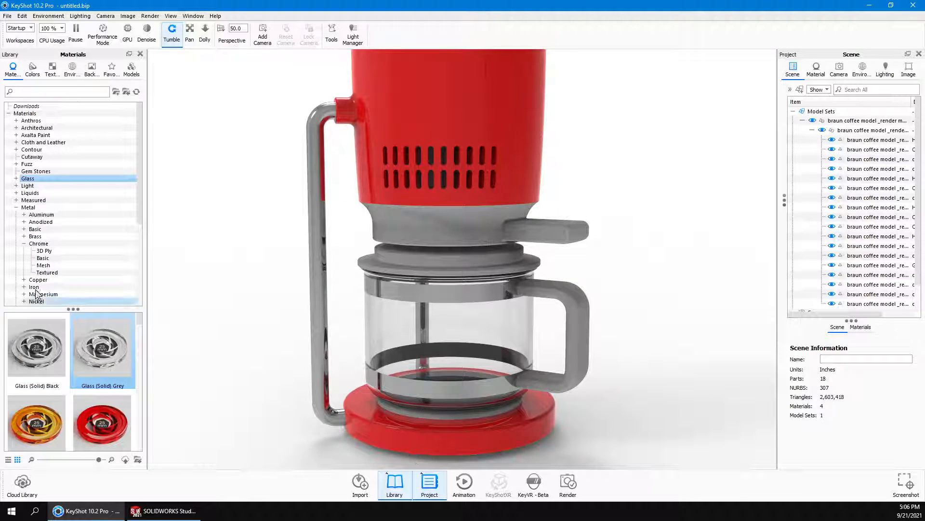
- Collapse the Metal category and list the hard textured plastics in the material library
scroll(43, 249, "down", 3)
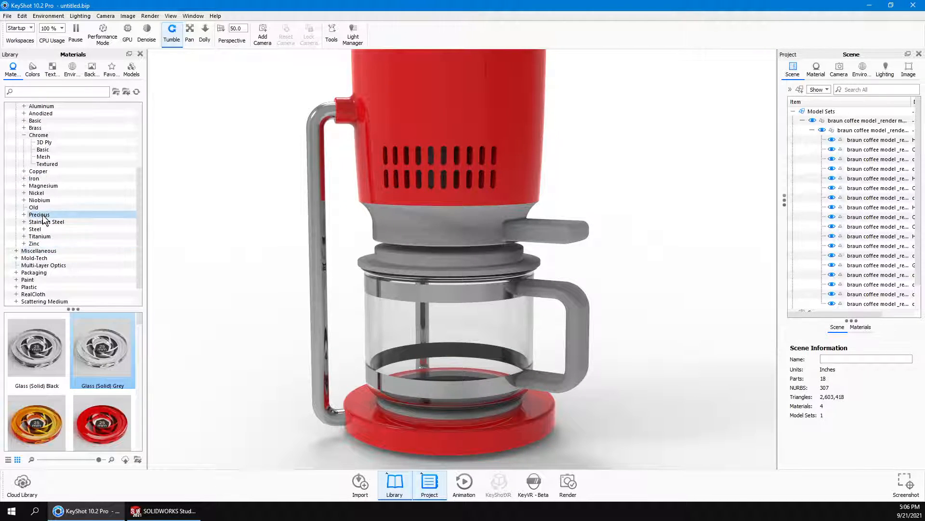
scroll(30, 241, "up", 2)
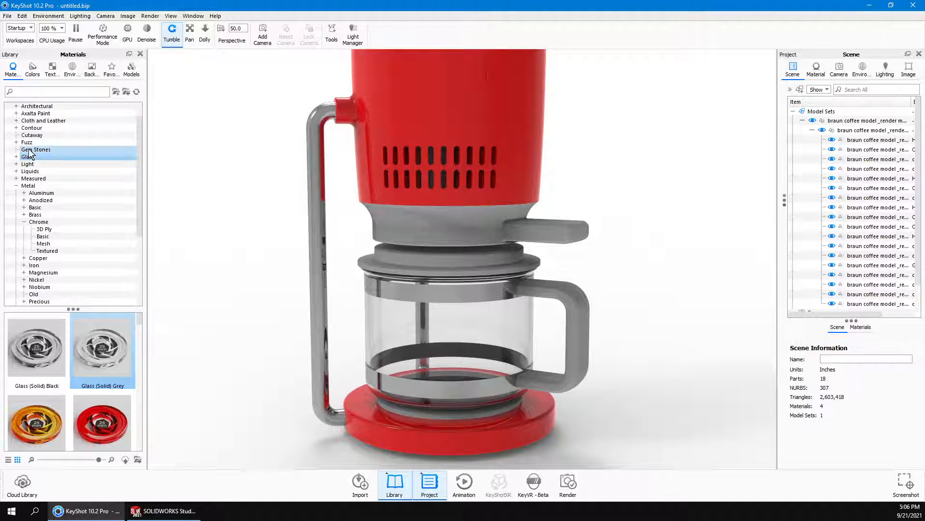
scroll(36, 164, "up", 1)
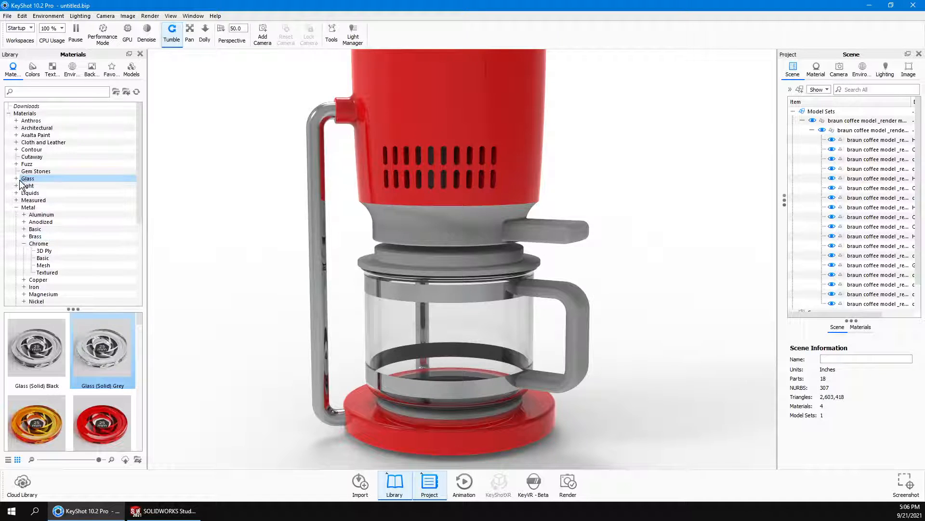
left_click(16, 207)
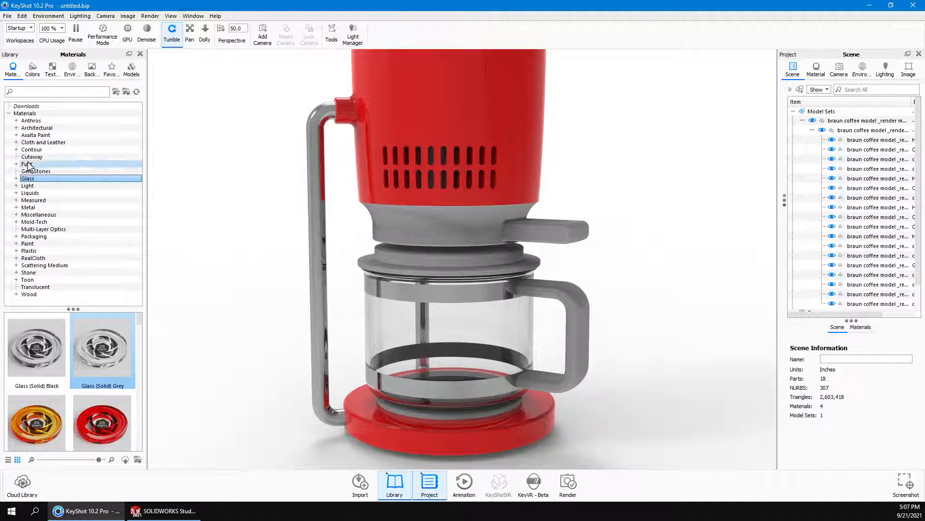
left_click(16, 251)
scroll(65, 218, "down", 3)
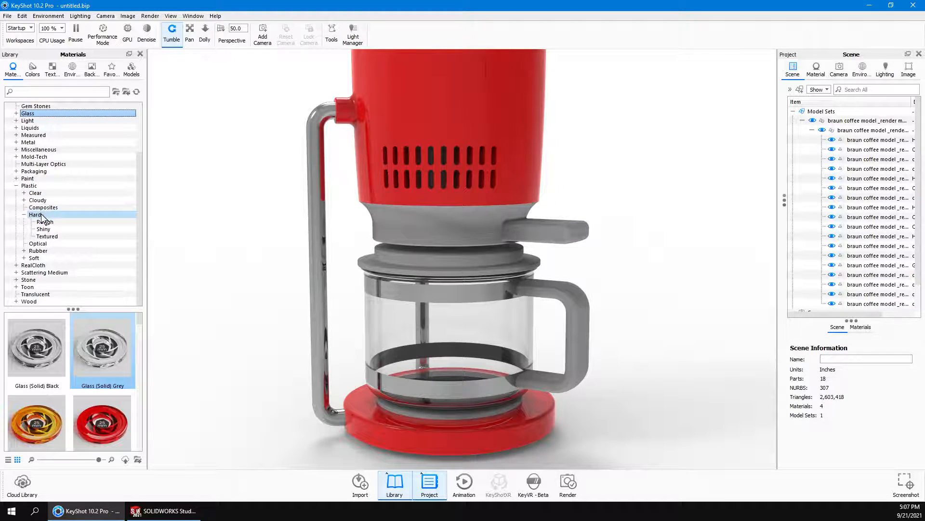
left_click(50, 236)
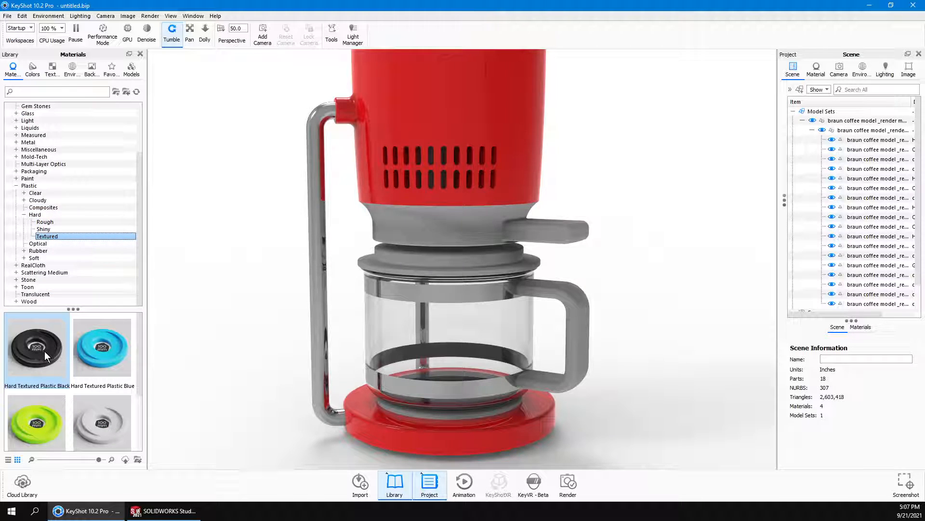
- Select the filter holder, carafe lid and carafe handle, and apply Hard Textured Plastic Black to them
left_click(468, 231)
left_click(469, 229, "shift")
left_click(533, 264, "shift")
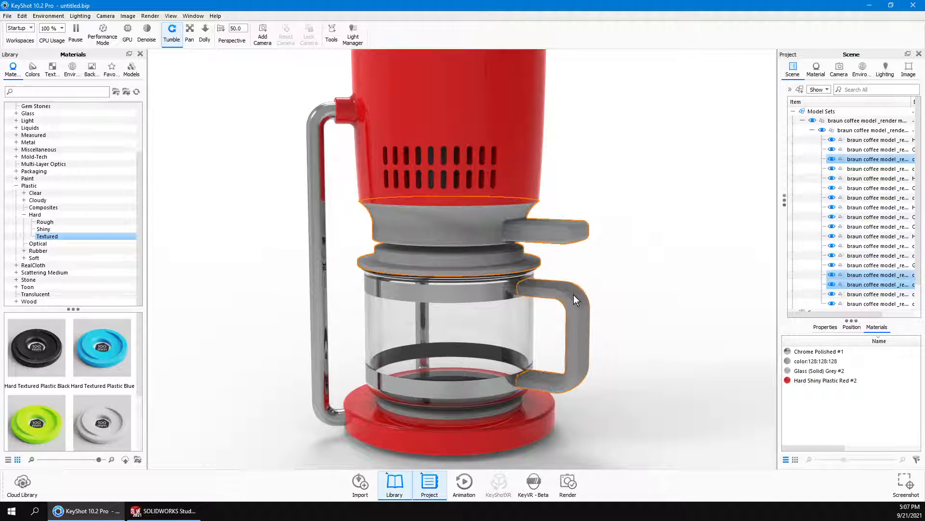
left_click_drag(39, 337, 485, 232)
left_click(675, 337)
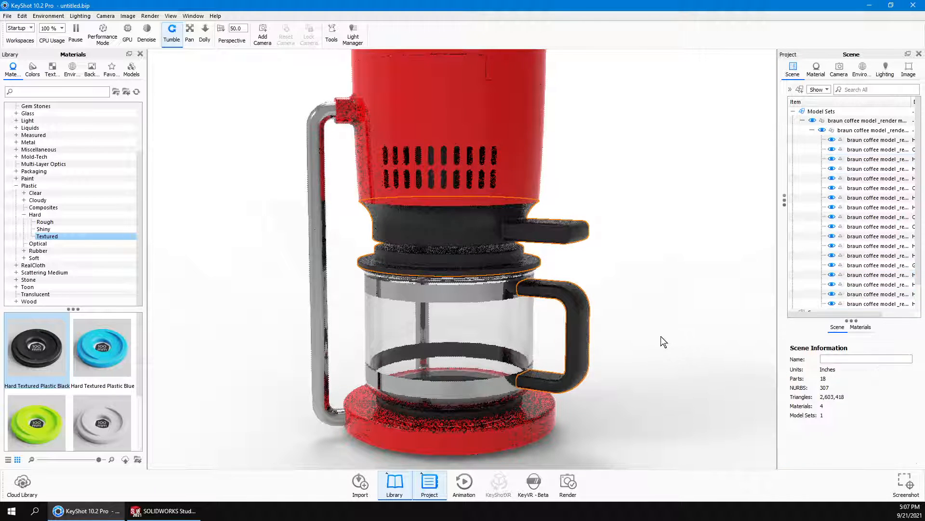
- Select the cap on top of the coffee maker and assign it the scene material Hard Shiny Plastic Red #2
left_click_drag(631, 185, 592, 211)
scroll(594, 272, "down", 2)
left_click_drag(594, 272, 582, 290)
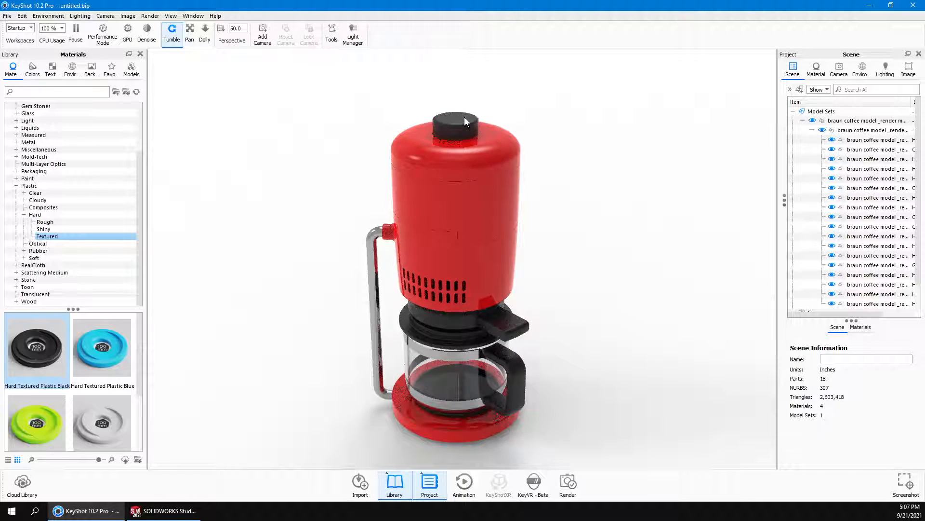
left_click(459, 123)
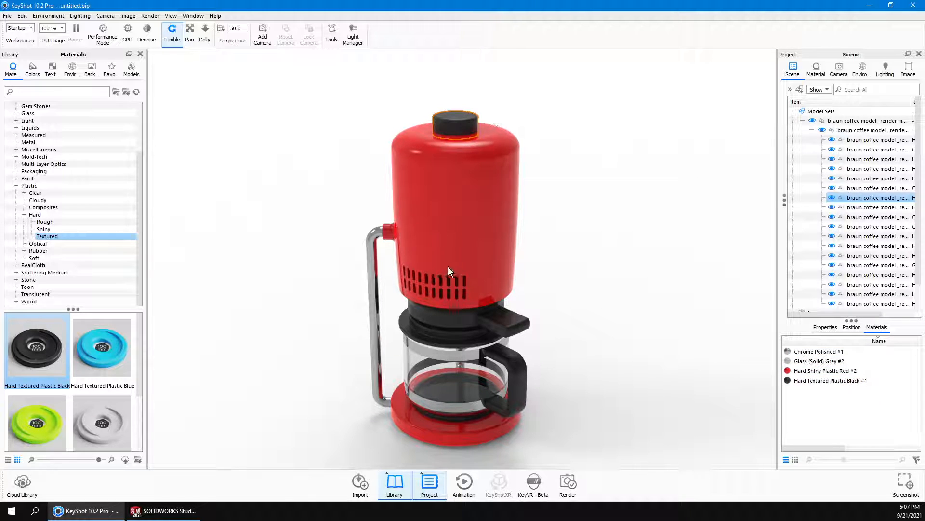
left_click(803, 371)
left_click_drag(803, 371, 874, 199)
left_click(646, 303)
left_click_drag(626, 311, 622, 281)
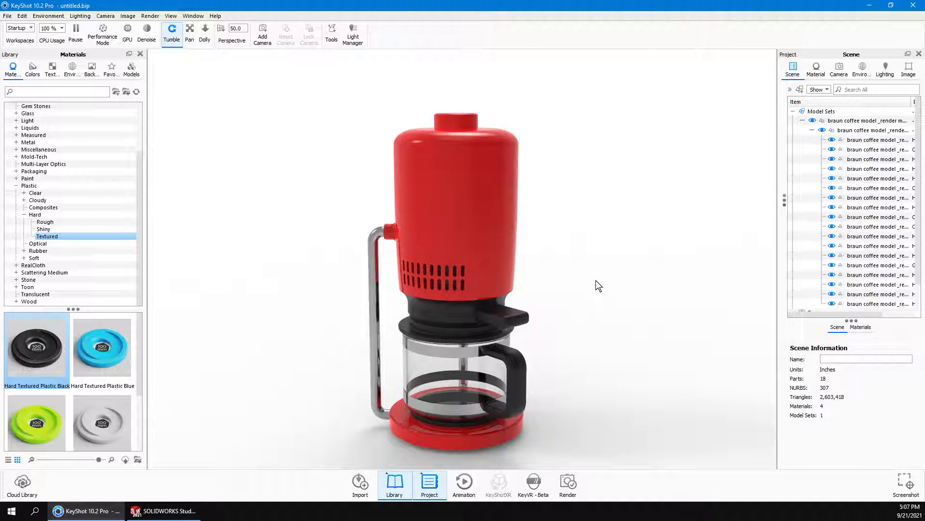
left_click_drag(579, 256, 603, 252)
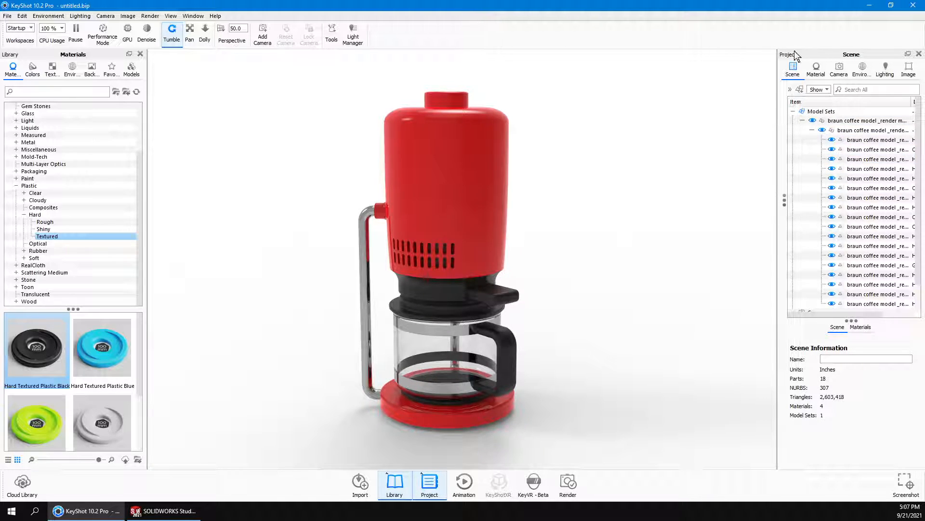
- Open the properties of Hard Shiny Plastic Red #2 for editing and widen the project panel
left_click(815, 72)
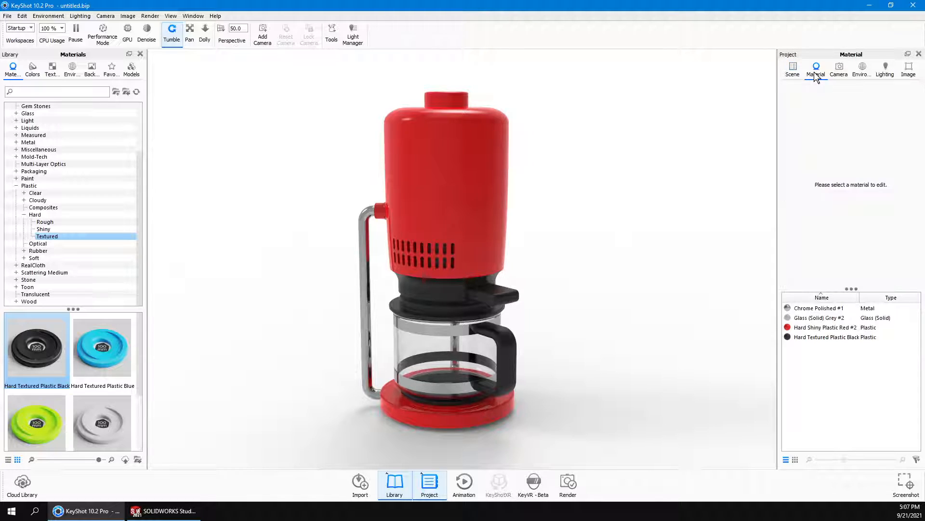
left_click(809, 329)
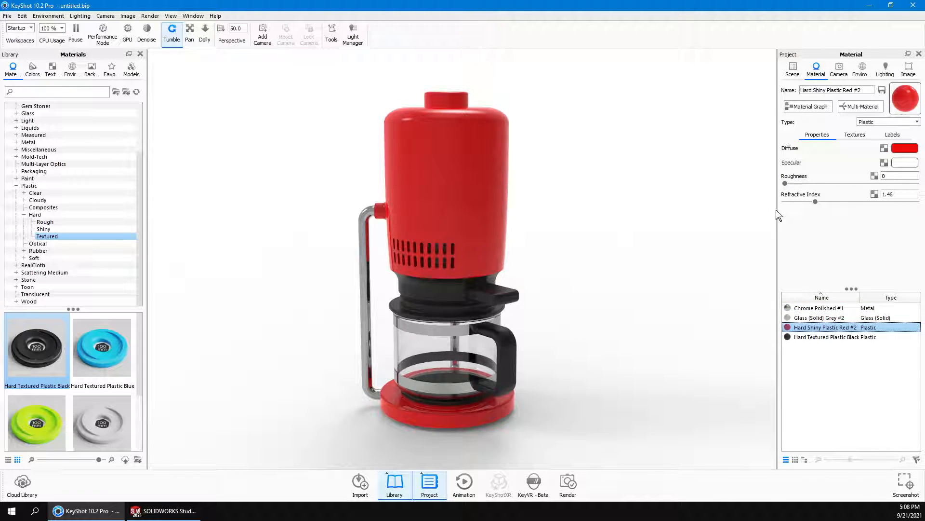
left_click_drag(779, 213, 694, 230)
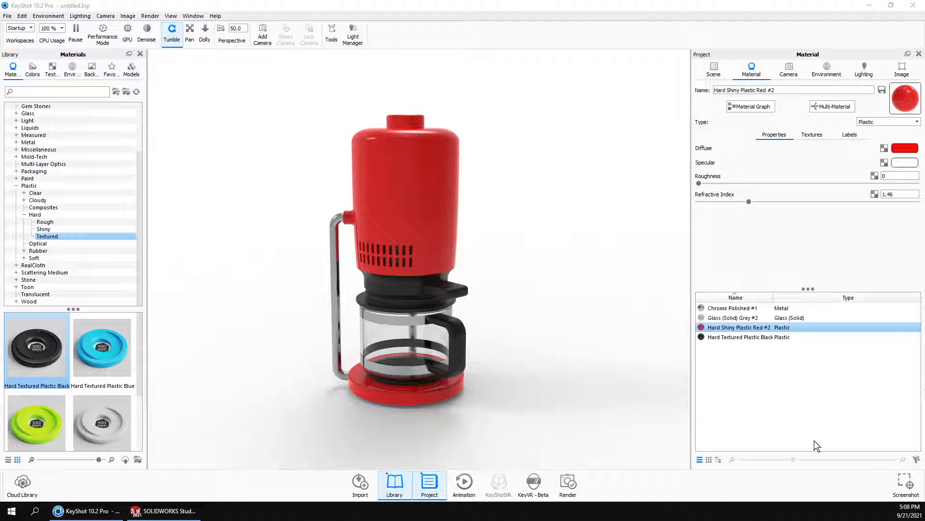
- Set the diffuse colour of Hard Shiny Plastic Red #2 to orange #F2750C by shifting its hue
left_click(706, 148)
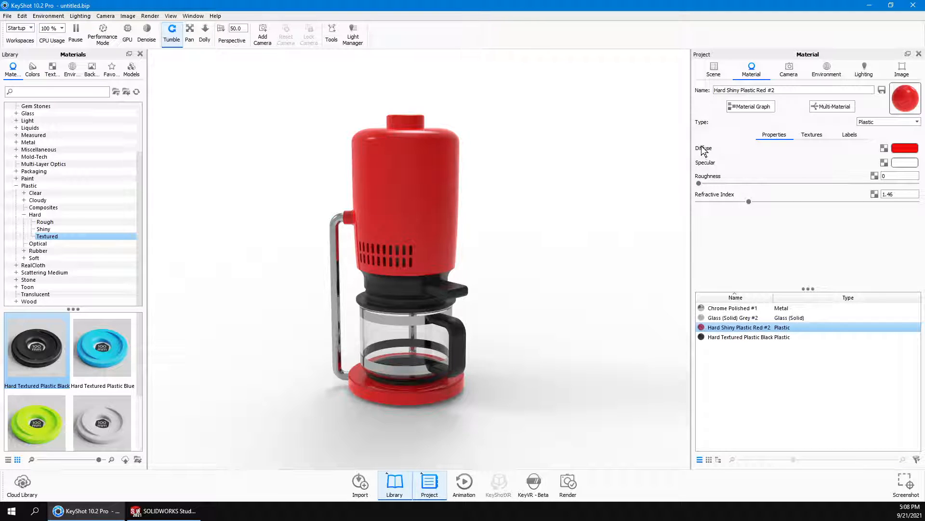
mouse_move(702, 148)
left_click(899, 146)
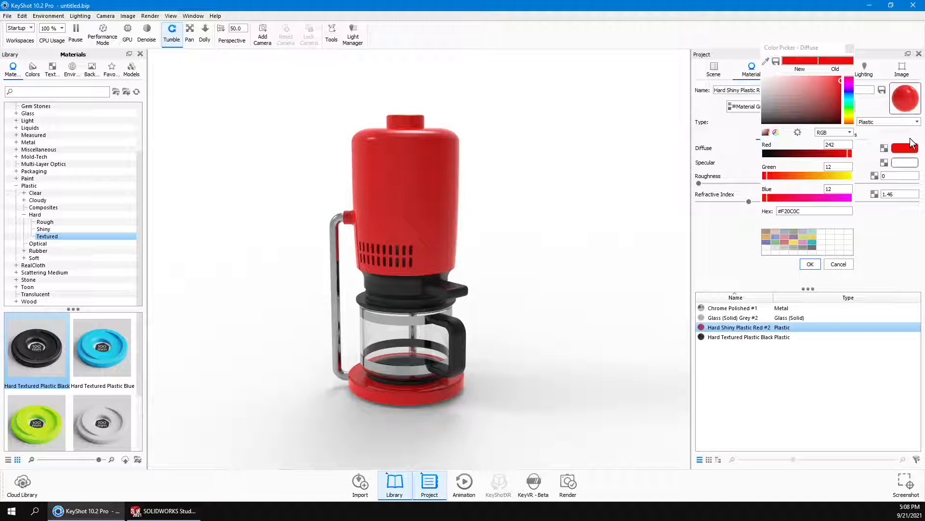
left_click_drag(848, 109, 846, 123)
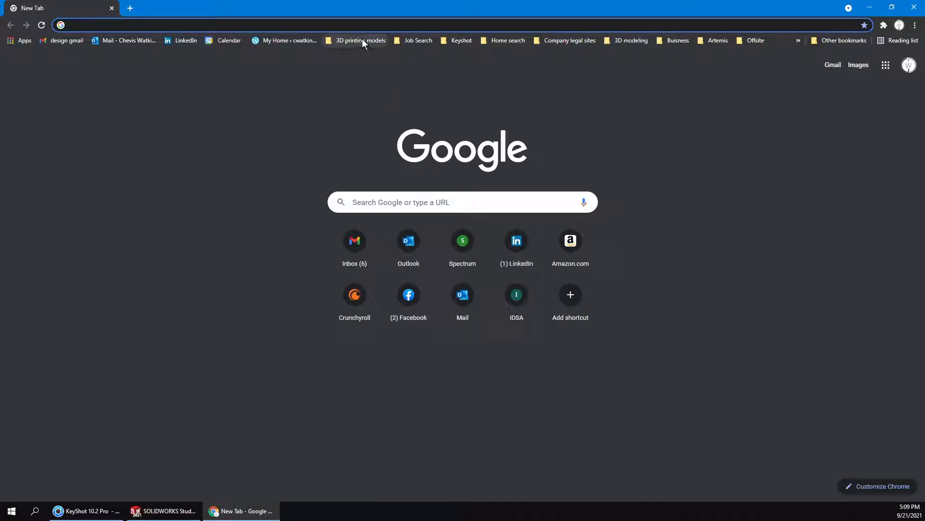
- Switch to Chrome and search Google for "braun coffee maker"
left_click(360, 27)
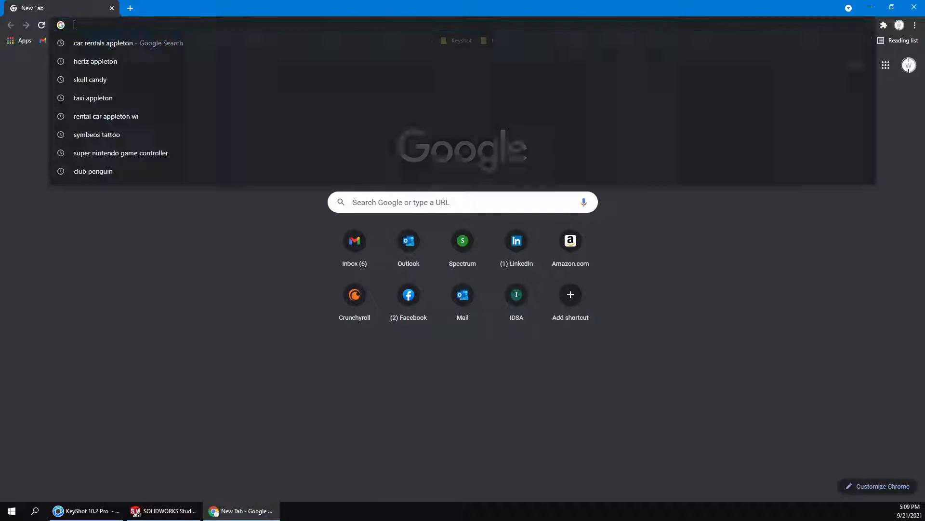
type("br")
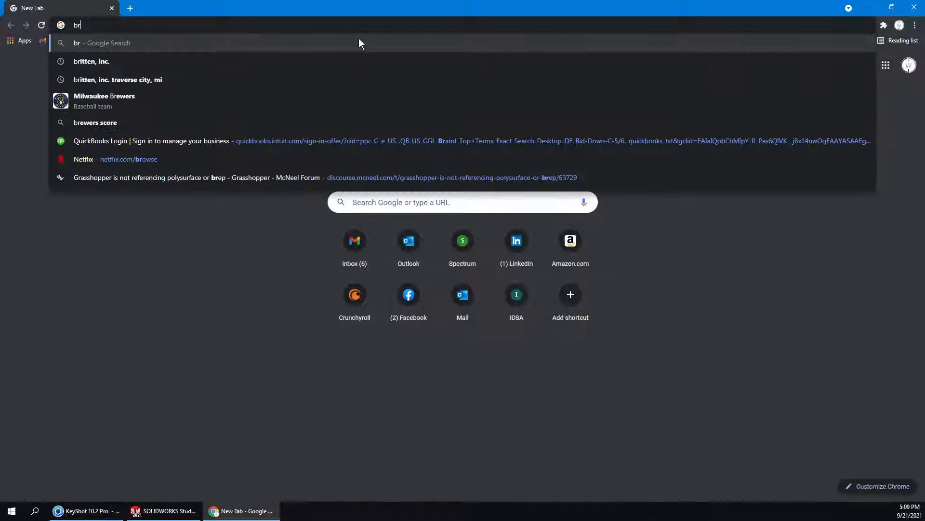
type("aun co")
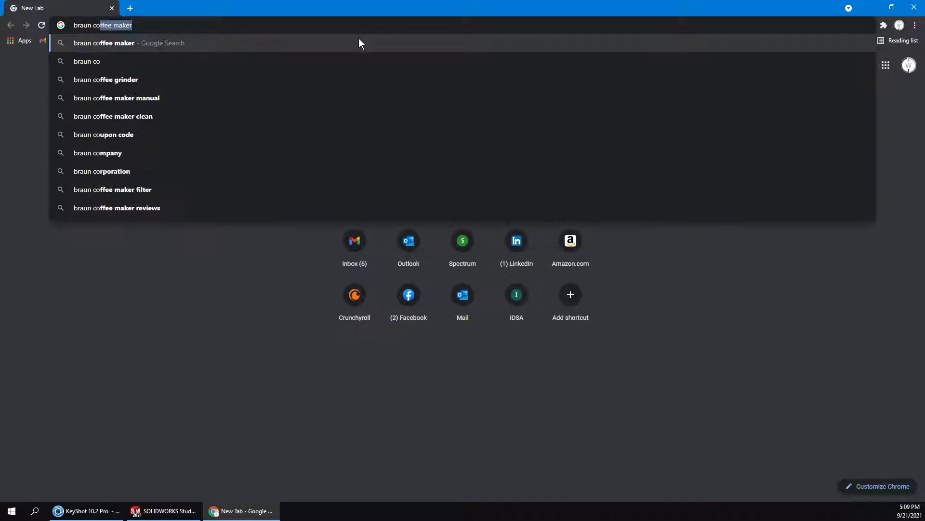
type("ffee")
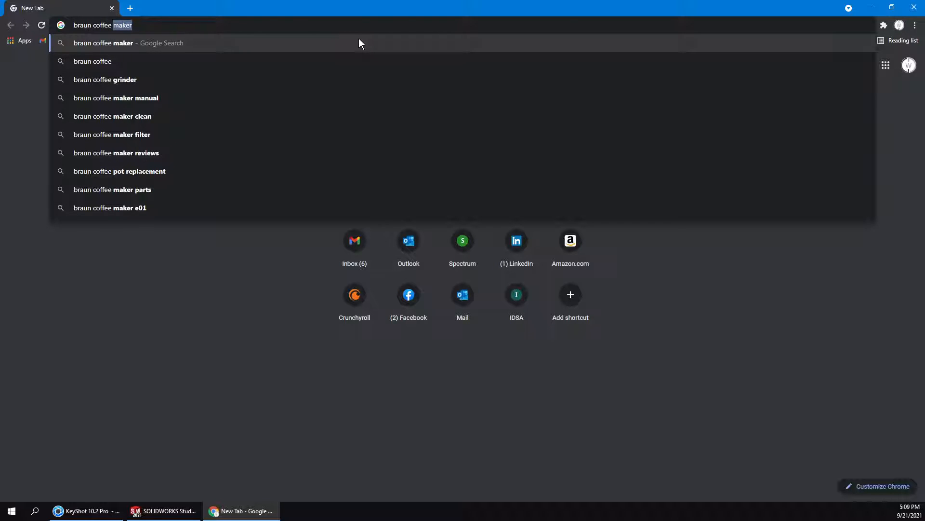
key("Return")
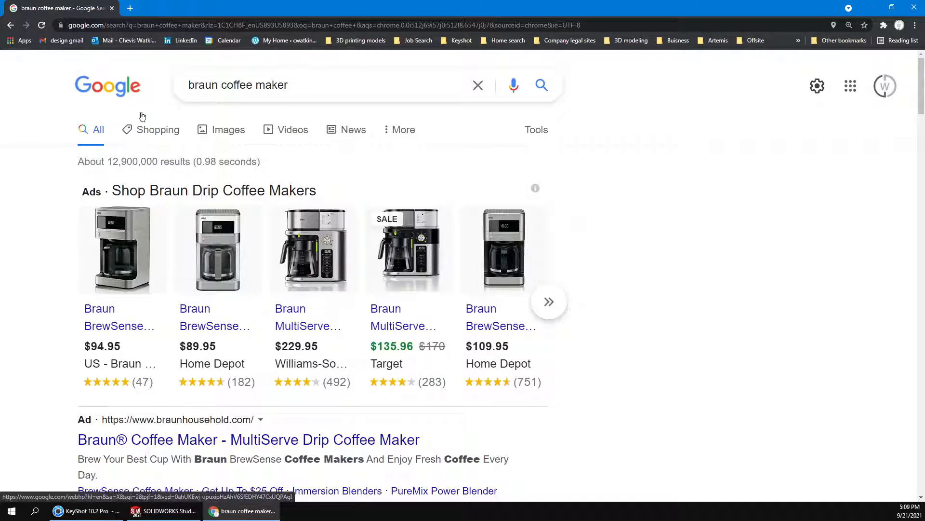
- Show the image results narrowed to kf20 and find the product photos of the coffee maker
left_click(227, 131)
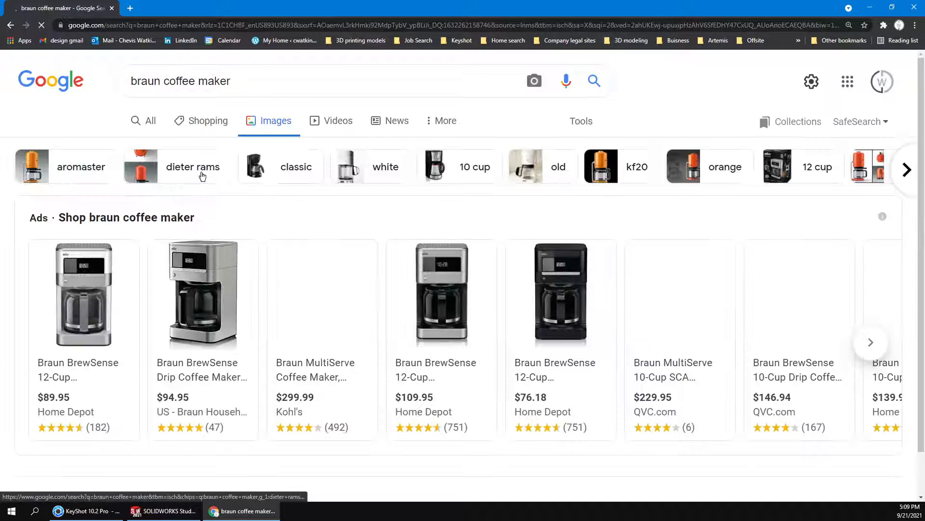
left_click(616, 167)
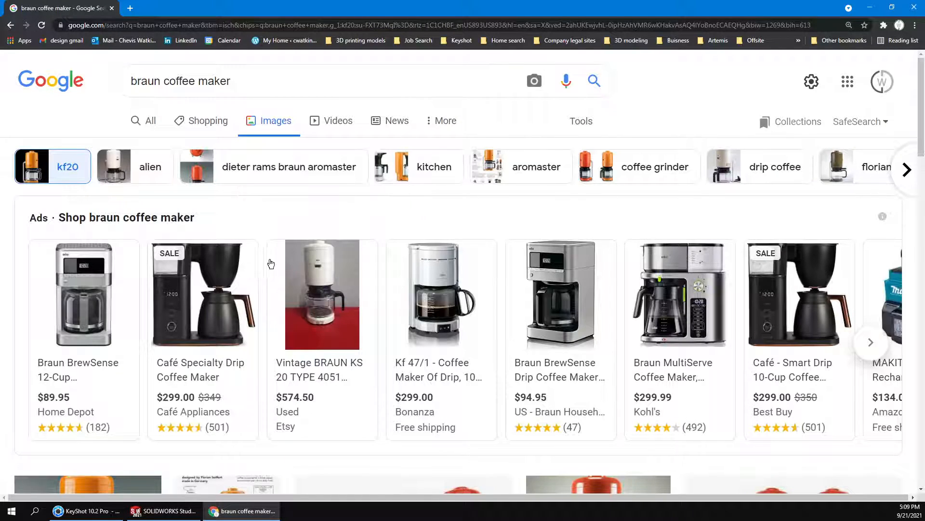
scroll(268, 264, "down", 7)
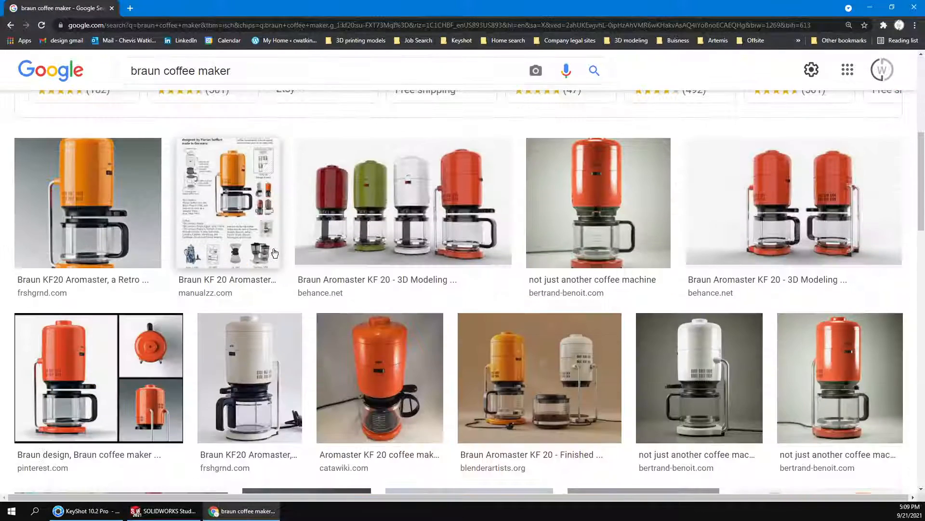
- Reduce the browser window and move it so the colour picker and the coffee maker photos are both visible
double_click(838, 11)
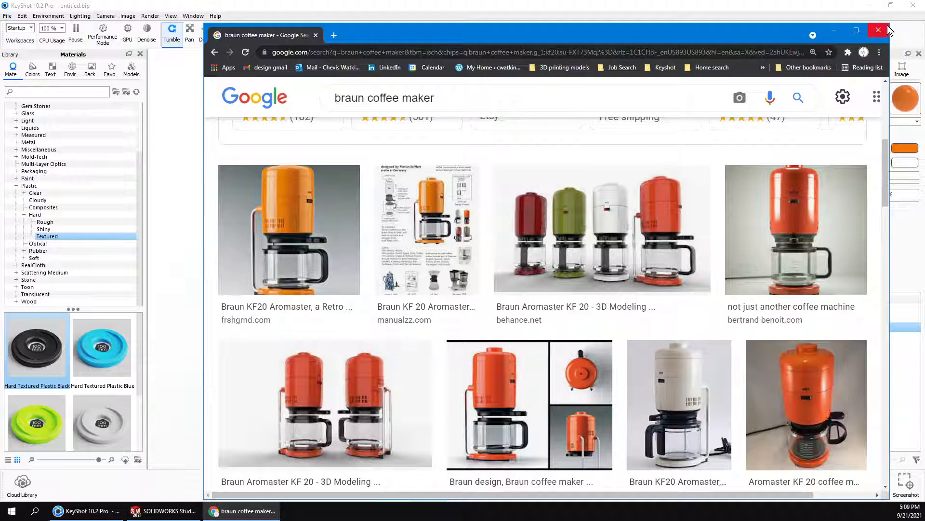
left_click_drag(890, 24, 706, 32)
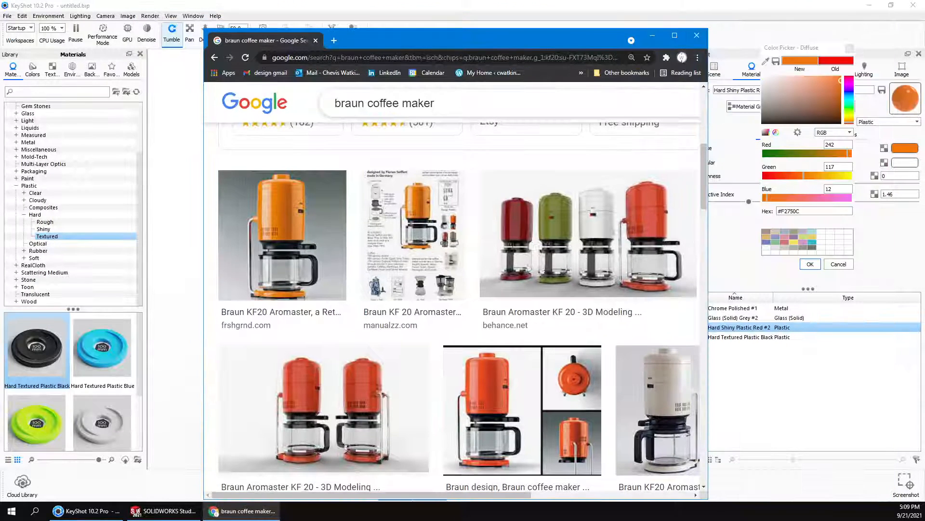
left_click_drag(502, 37, 352, 19)
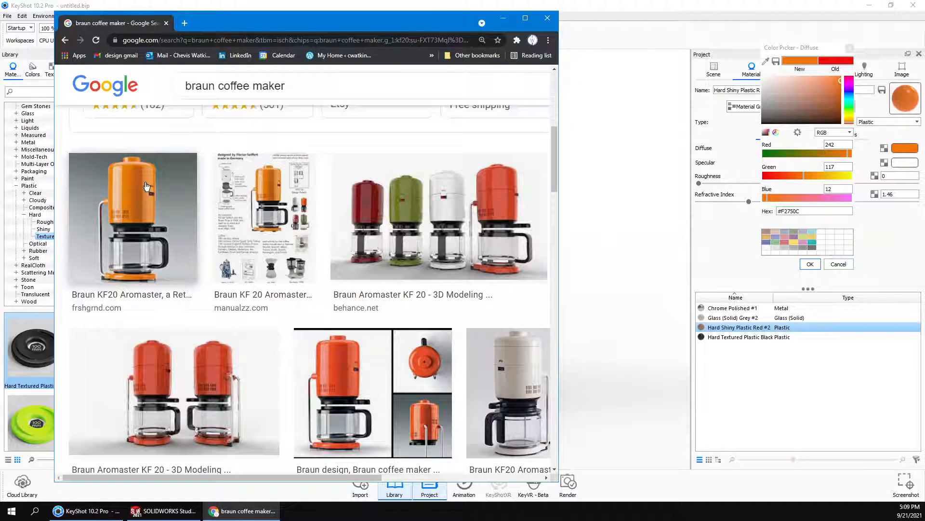
- Try to sample the diffuse colour from the browser's coffee maker photos with the colour picker's eyedropper
left_click(766, 62)
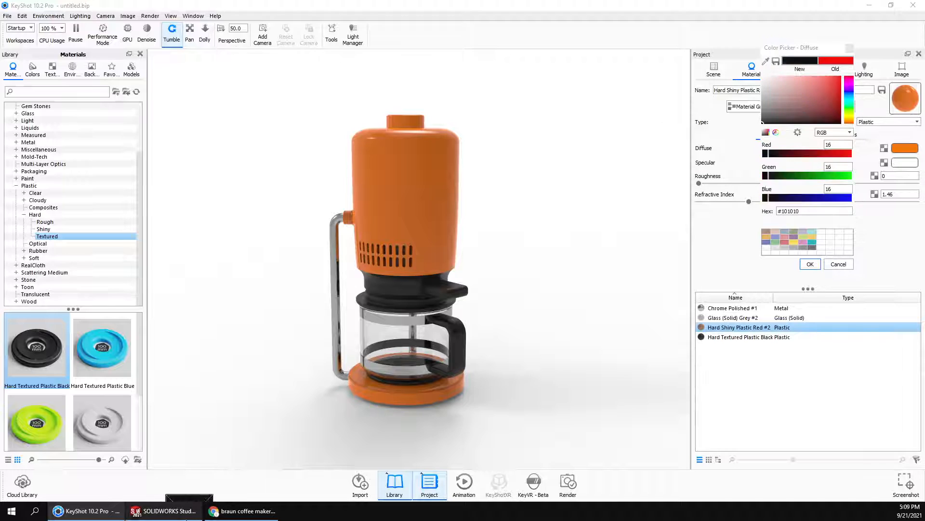
left_click(226, 512)
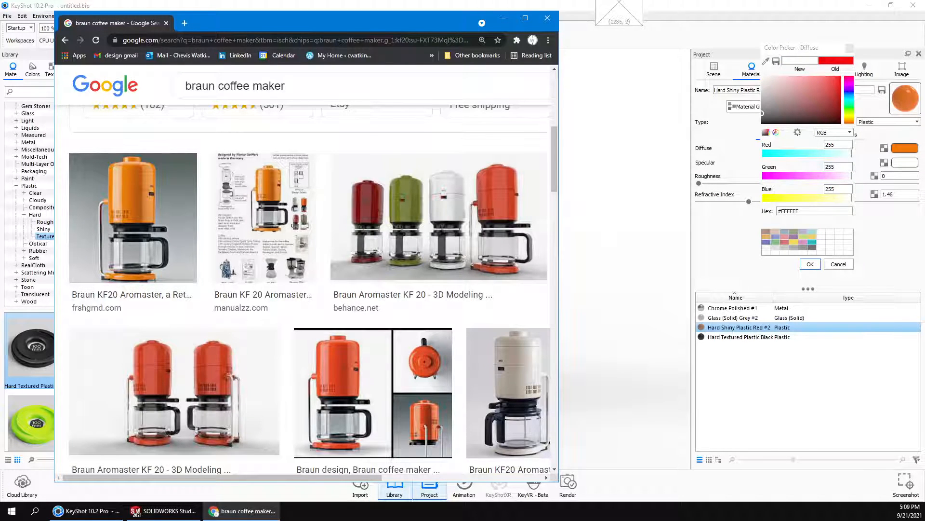
left_click(608, 1)
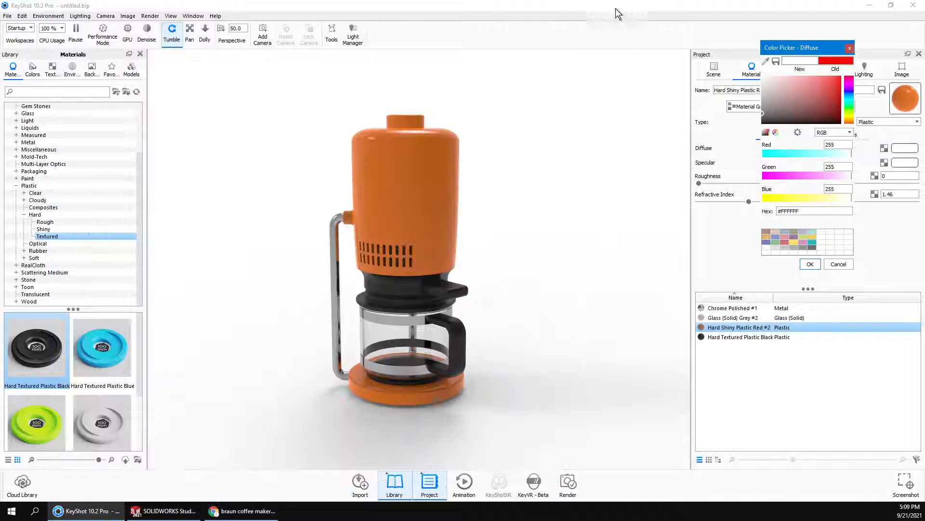
- Resize the KeyShot window beside the browser and sample diffuse colour #E47B01 from the orange coffee maker photo
left_click_drag(881, 137, 924, 110)
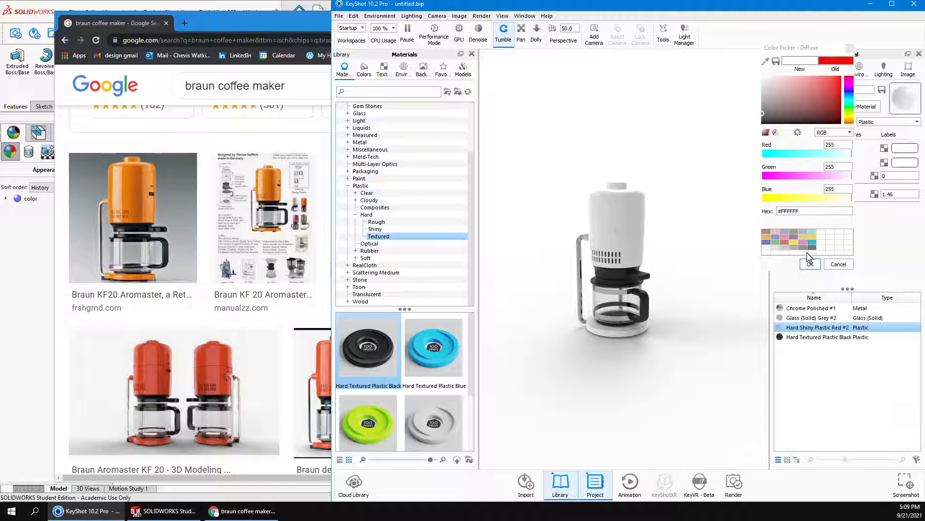
left_click(766, 61)
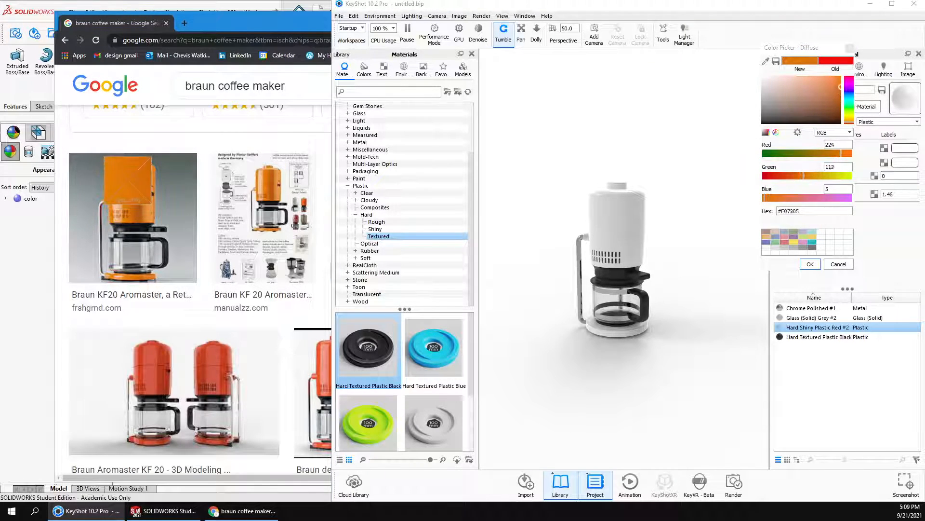
left_click(126, 180)
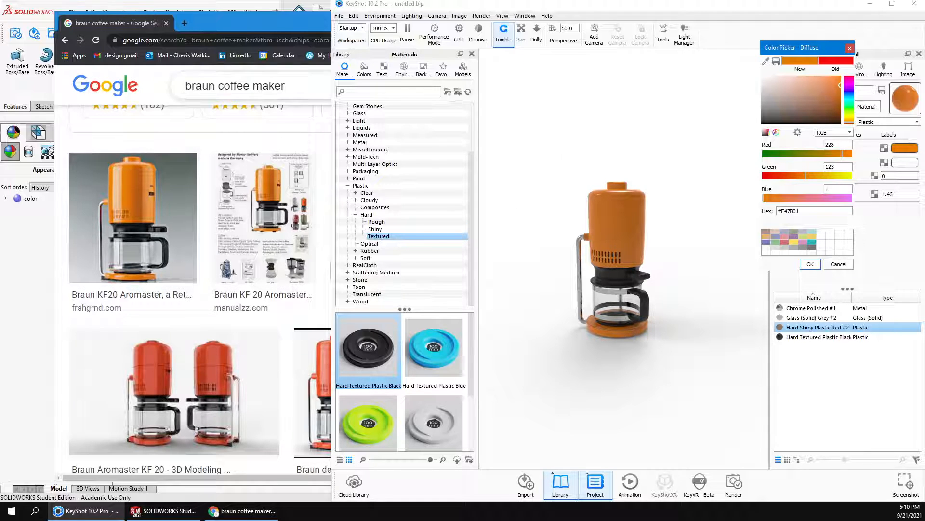
- Move the browser off this screen, return to KeyShot, and widen its window across the freed space
left_click_drag(285, 24, 382, 23)
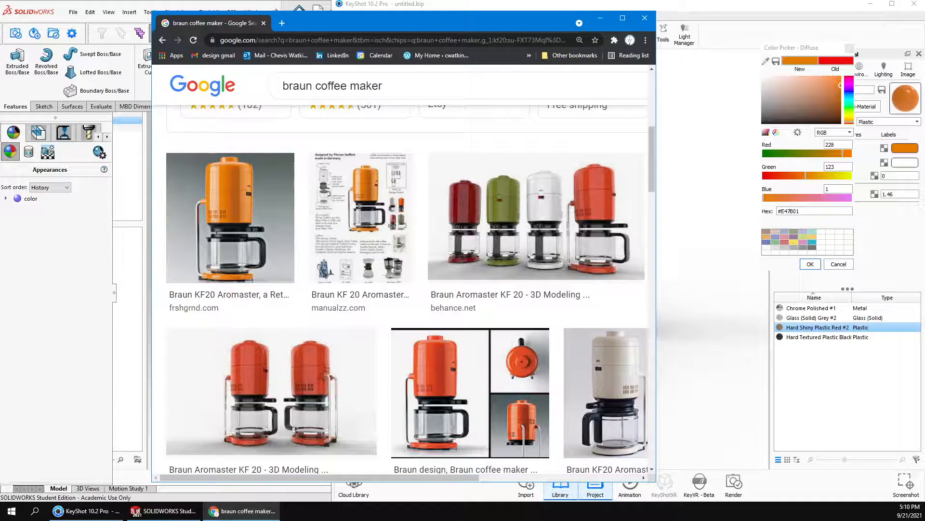
left_click_drag(496, 22, 924, 96)
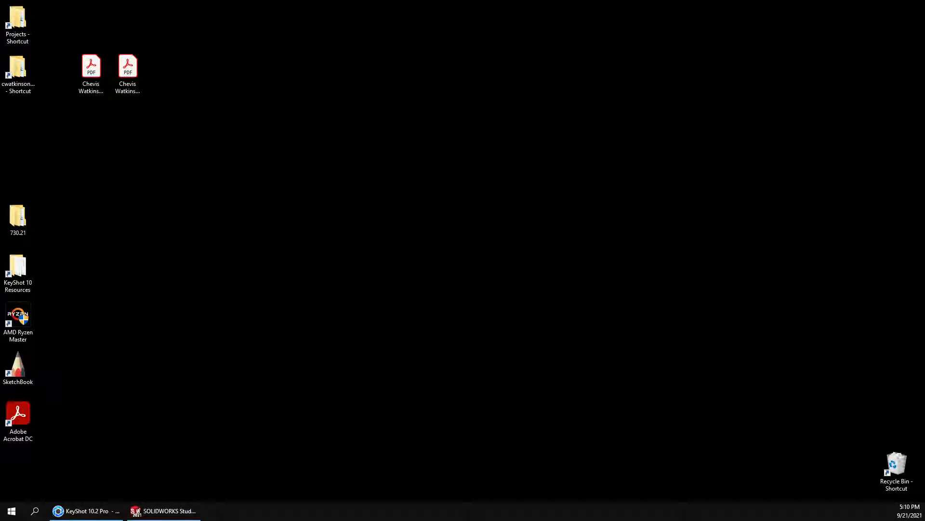
left_click(112, 509)
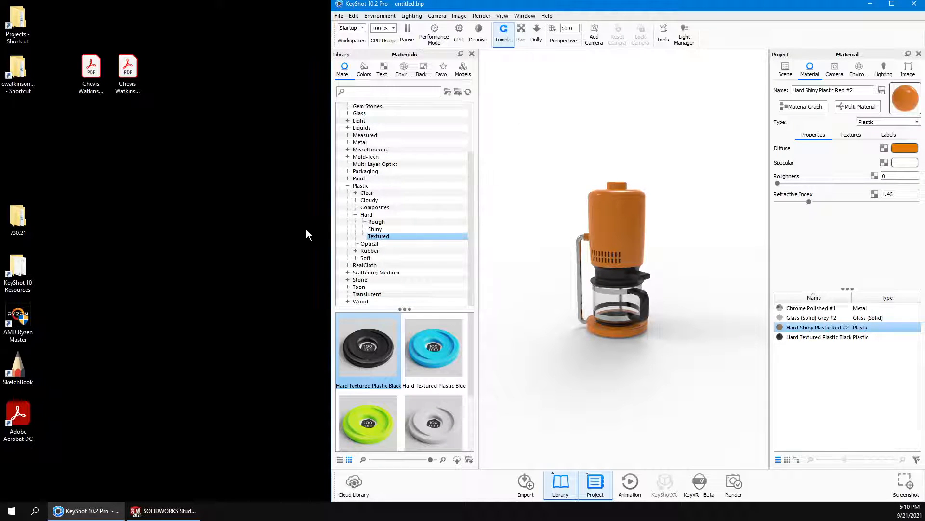
left_click_drag(332, 232, 0, 232)
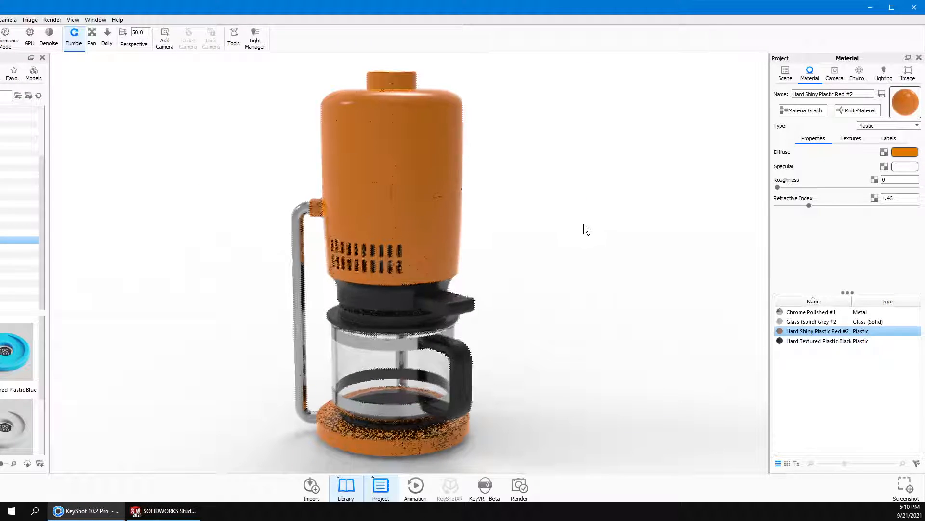
- Try a red specular colour (#FF0000) on the orange plastic and compare it with white (#FFFFFF)
scroll(530, 279, "up", 3)
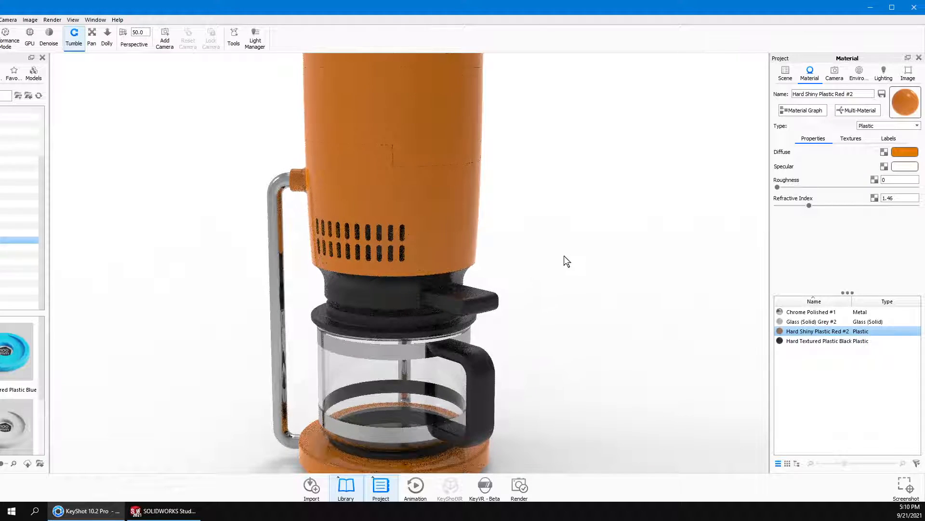
middle_click_drag(614, 230, 635, 222)
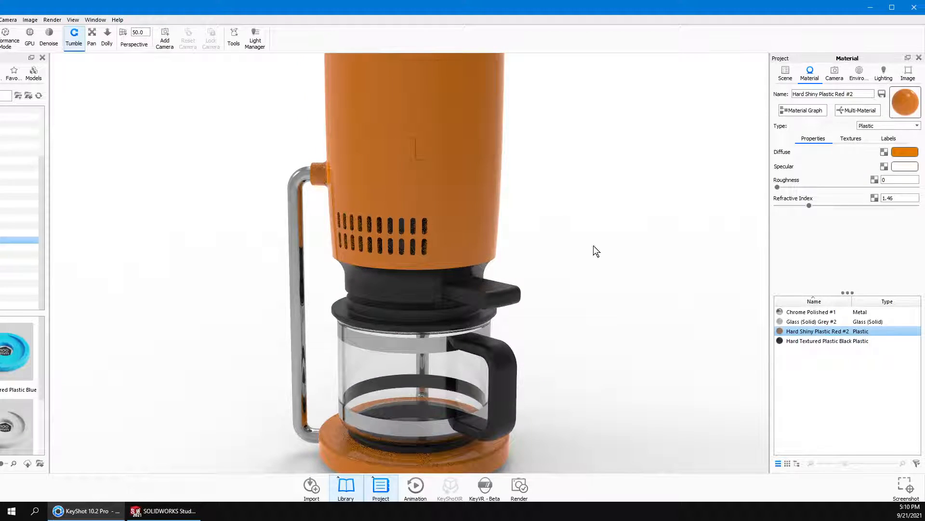
scroll(643, 204, "down", 5)
left_click_drag(646, 245, 603, 273)
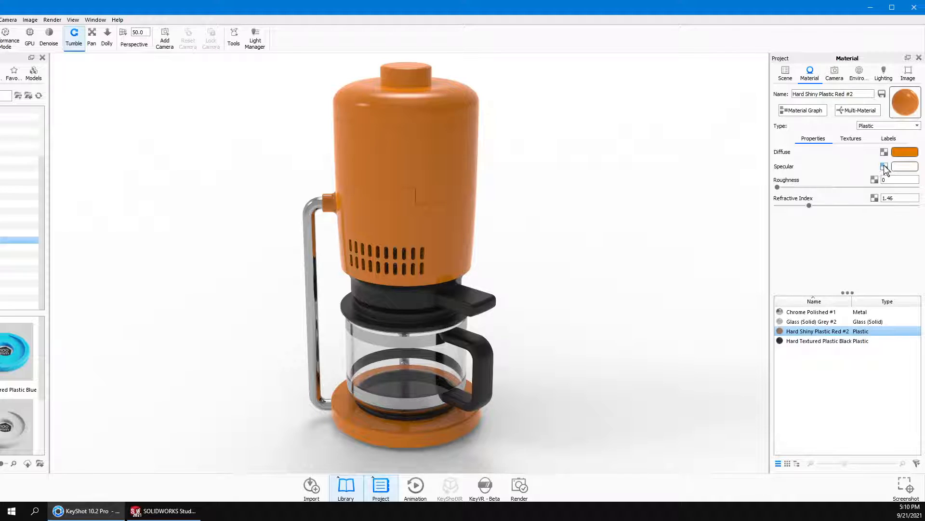
left_click(898, 164)
left_click_drag(829, 99, 843, 67)
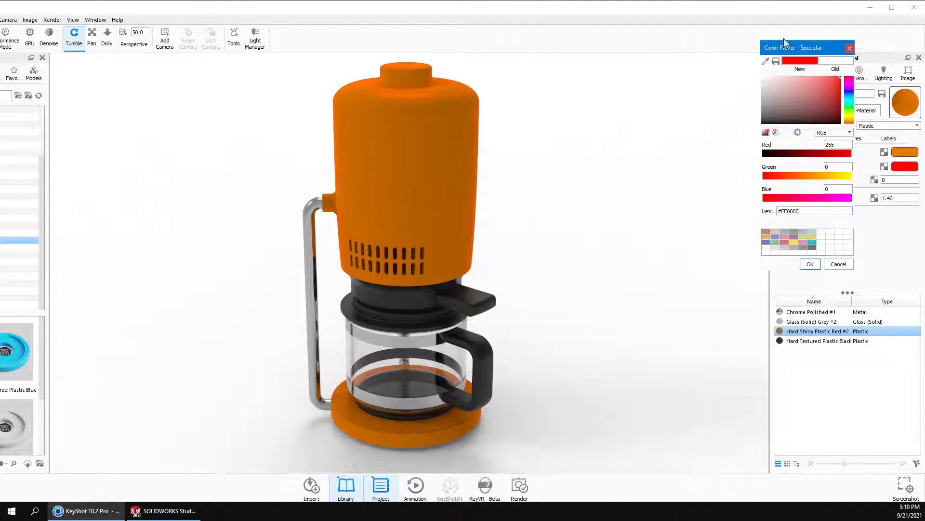
left_click_drag(779, 80, 740, 67)
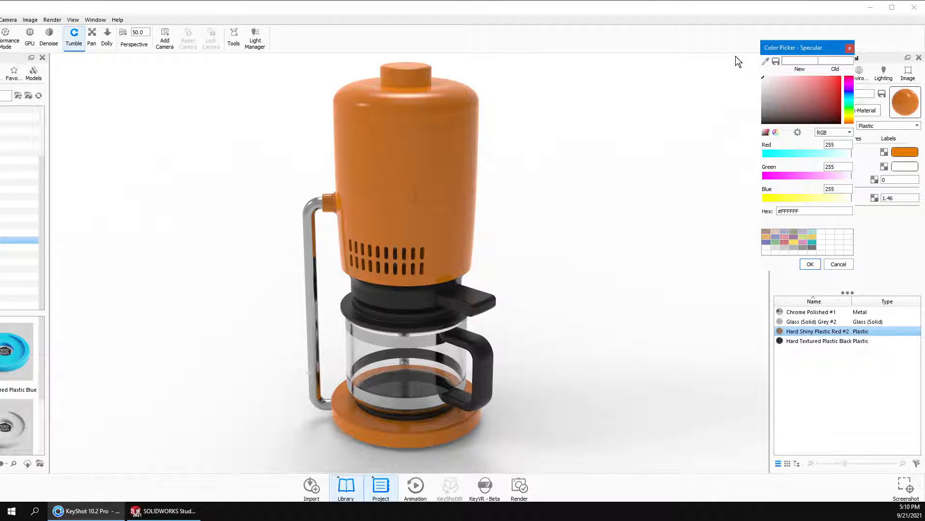
left_click_drag(774, 90, 862, 72)
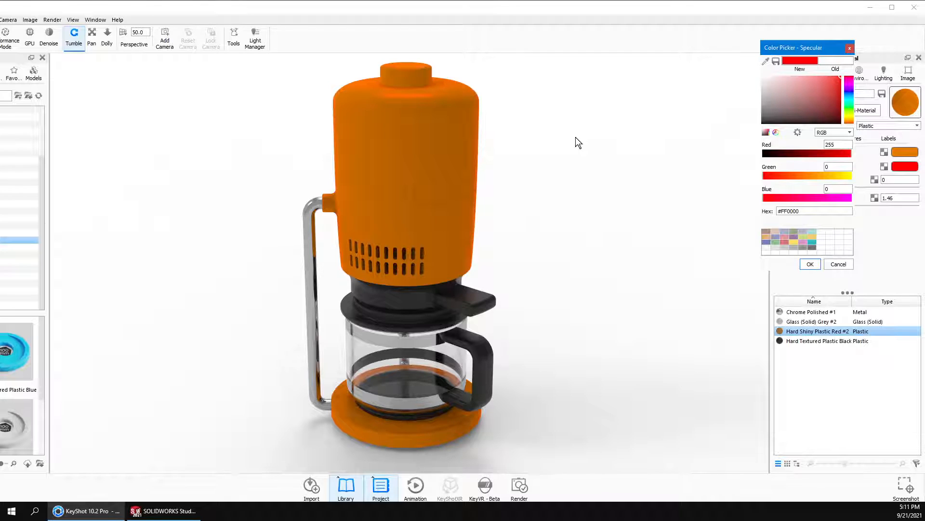
left_click_drag(785, 88, 748, 66)
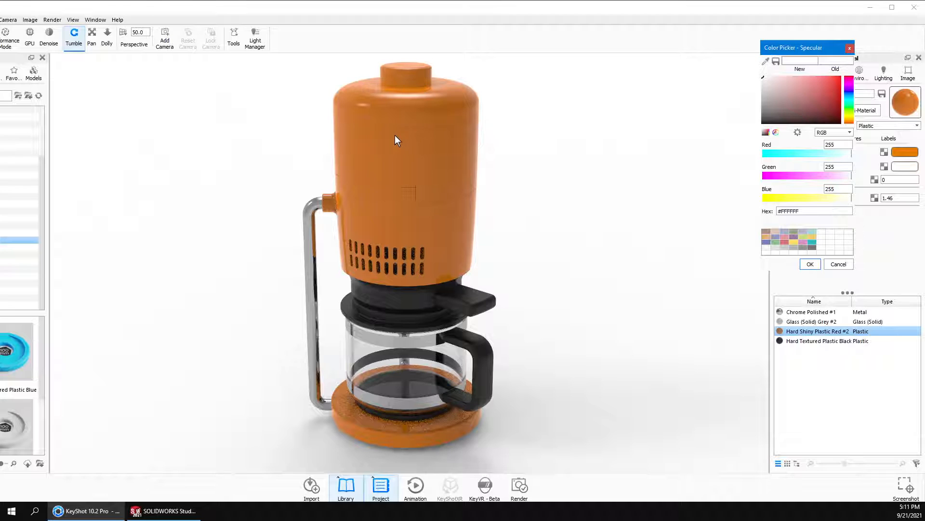
left_click(545, 195)
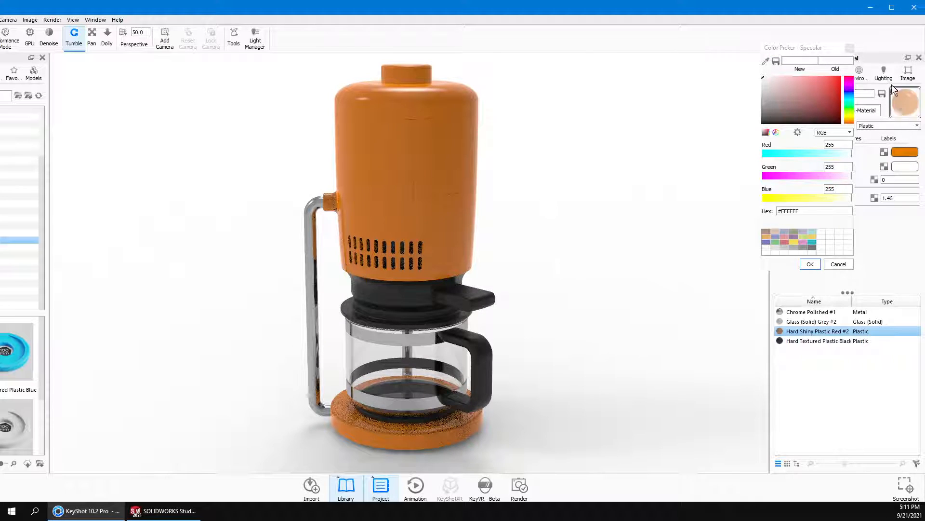
left_click(834, 265)
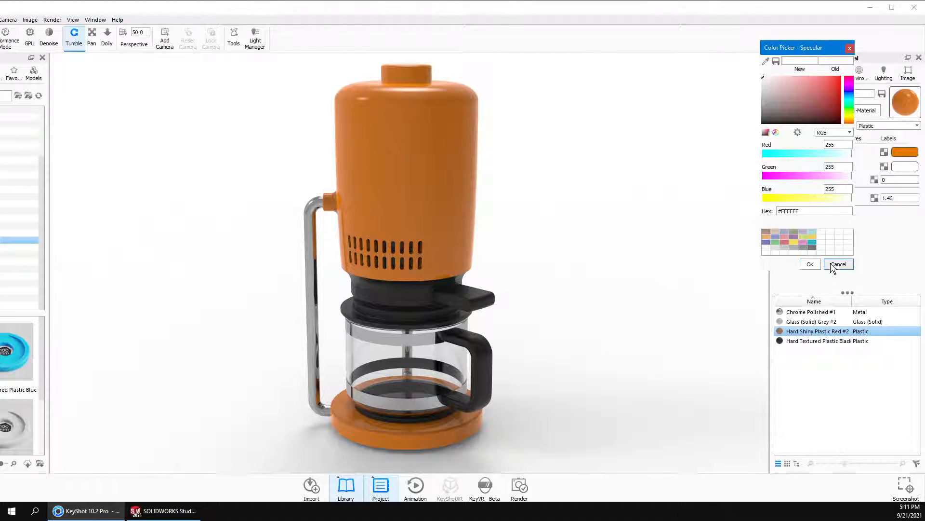
left_click(833, 264)
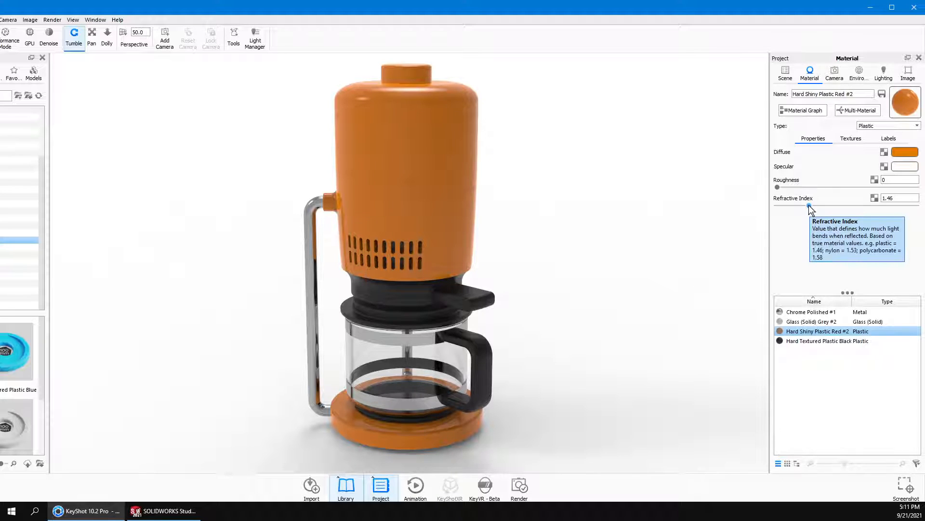
- Try a refractive index of 3 on the orange plastic, and reduce it to 1.708
left_click_drag(810, 205, 923, 220)
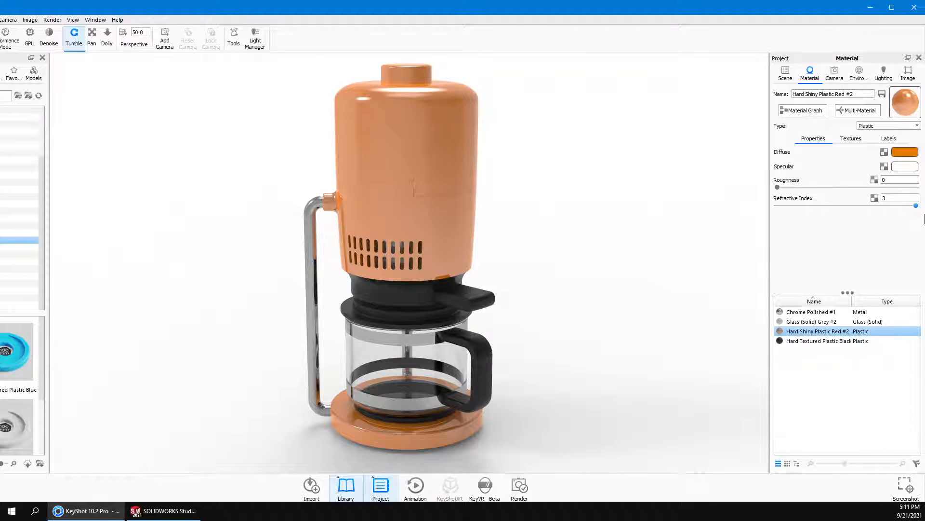
left_click_drag(924, 219, 819, 208)
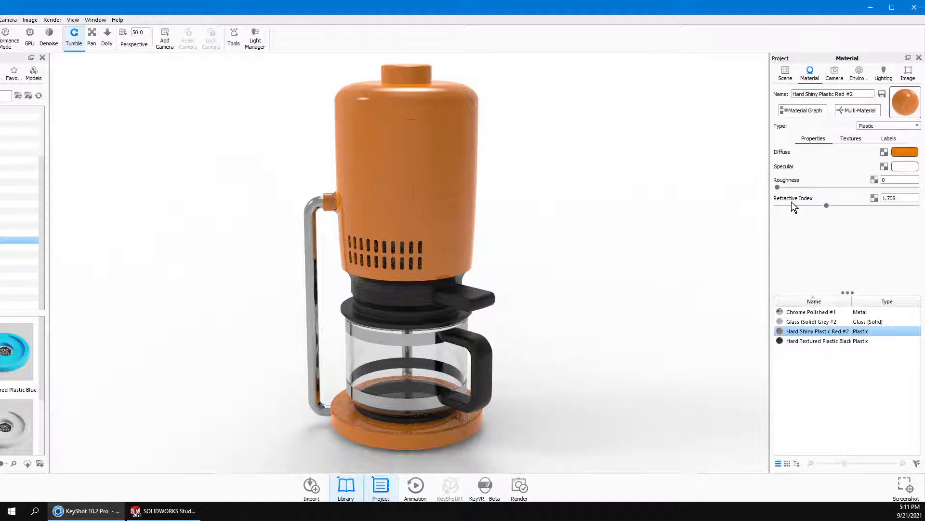
mouse_move(793, 200)
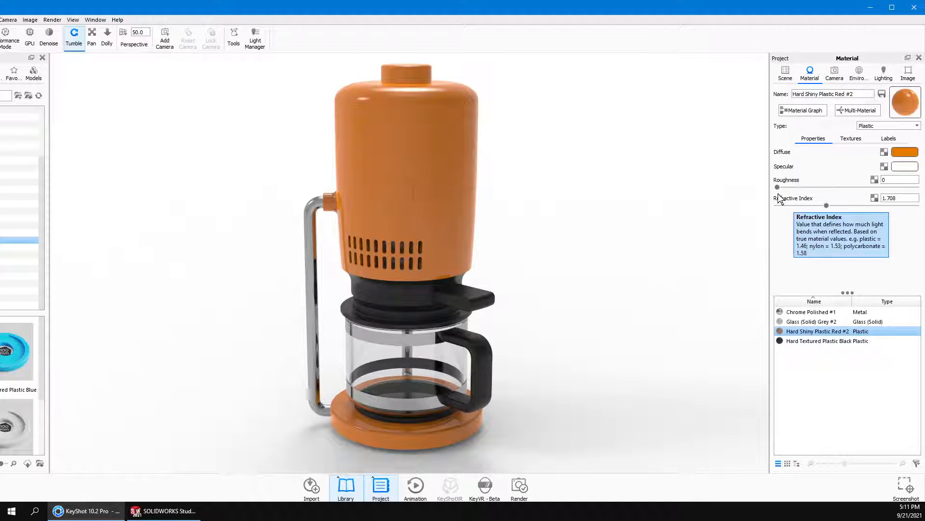
- Try the orange plastic's roughness at about 0.132, 0 and 0.113, comparing the highlights near the lid
left_click_drag(778, 187, 839, 187)
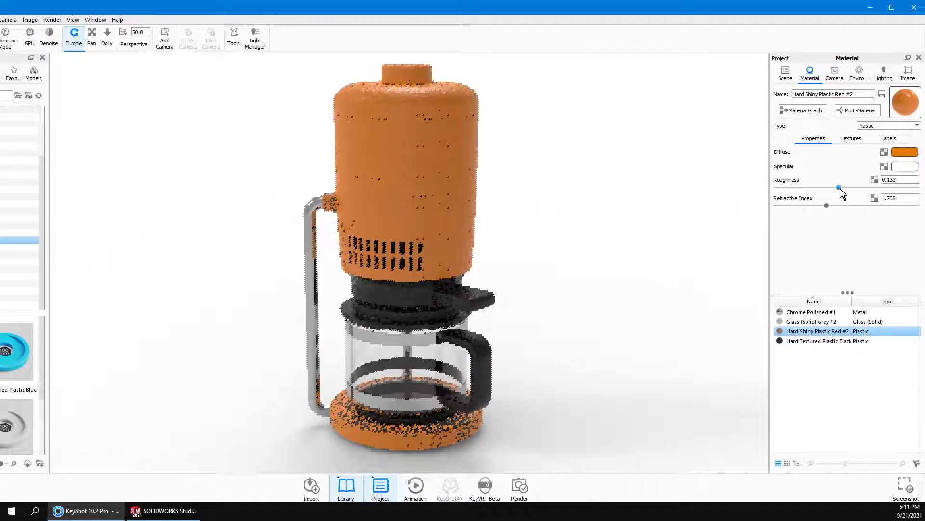
scroll(550, 233, "up", 10)
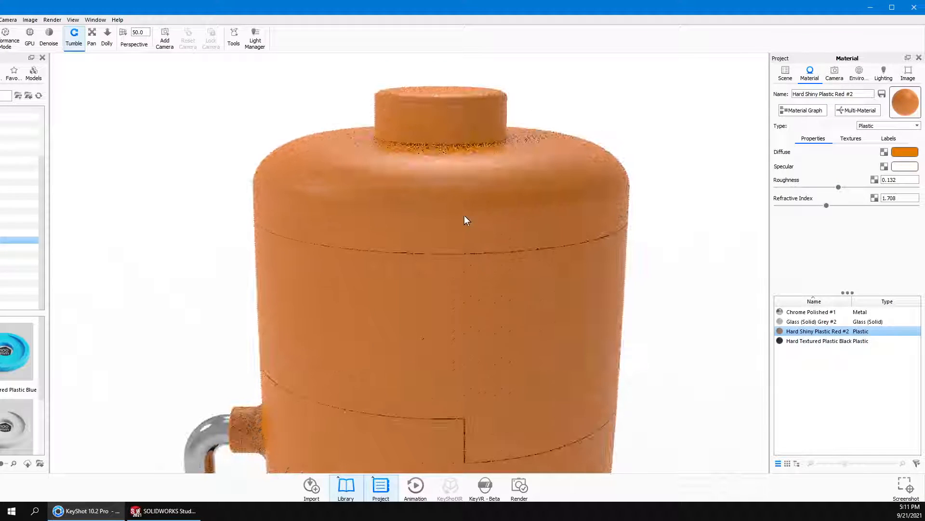
scroll(525, 162, "up", 5)
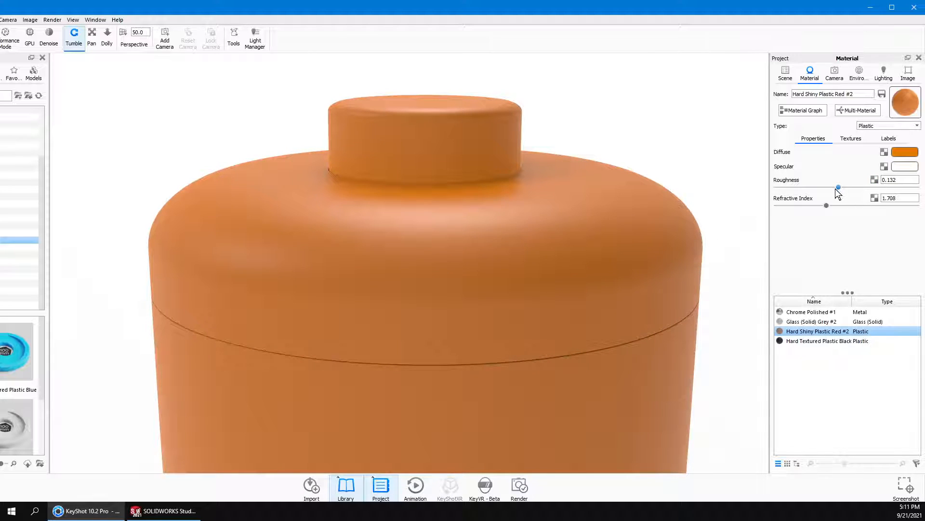
left_click_drag(837, 186, 770, 189)
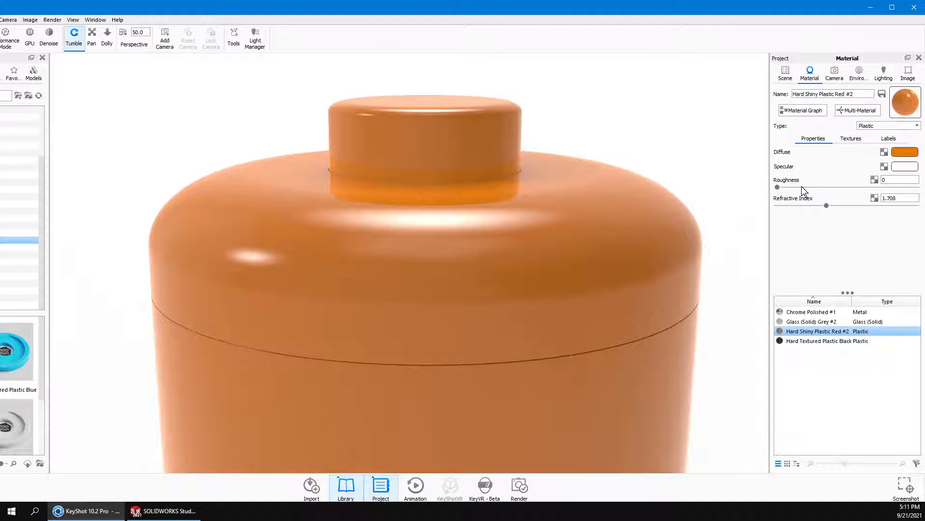
left_click_drag(778, 187, 830, 186)
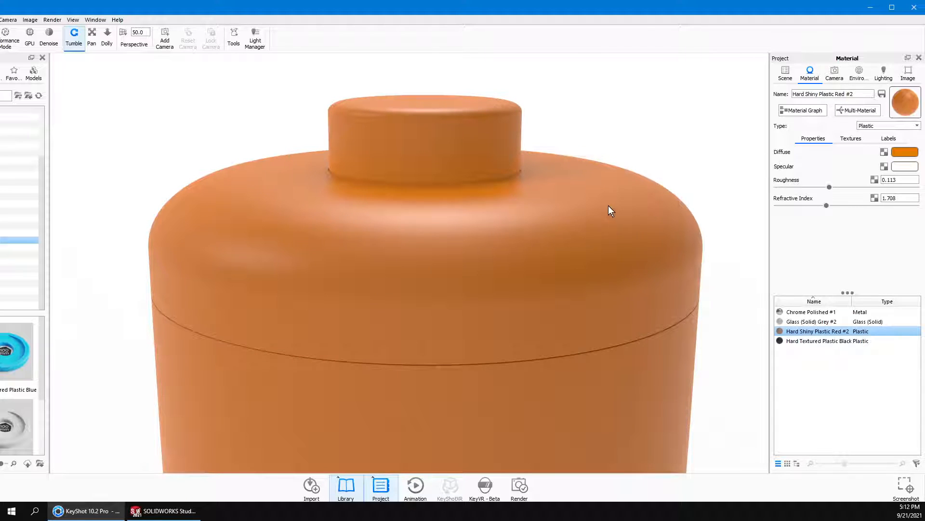
- Lower the orange plastic's roughness to about 0.0354 with most of the coffee maker in view
scroll(608, 208, "up", 5)
scroll(593, 224, "down", 8)
scroll(586, 233, "down", 1)
middle_click_drag(602, 316, 586, 128)
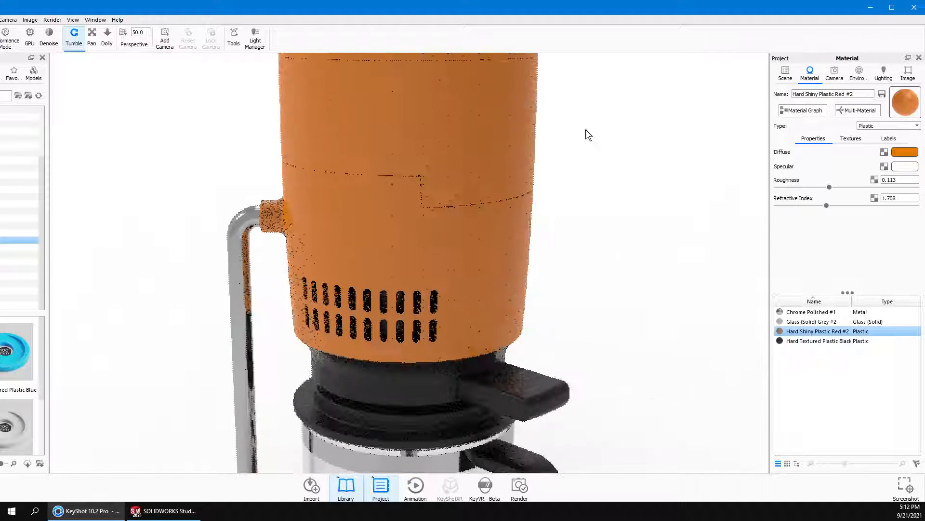
scroll(591, 164, "down", 5)
middle_click_drag(593, 235, 589, 195)
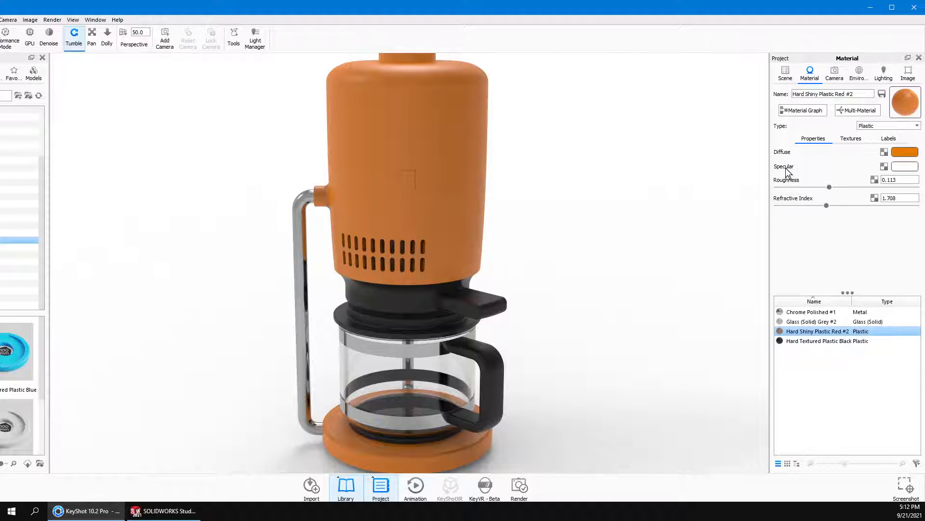
mouse_move(785, 168)
left_click(893, 187)
left_click_drag(829, 187, 793, 187)
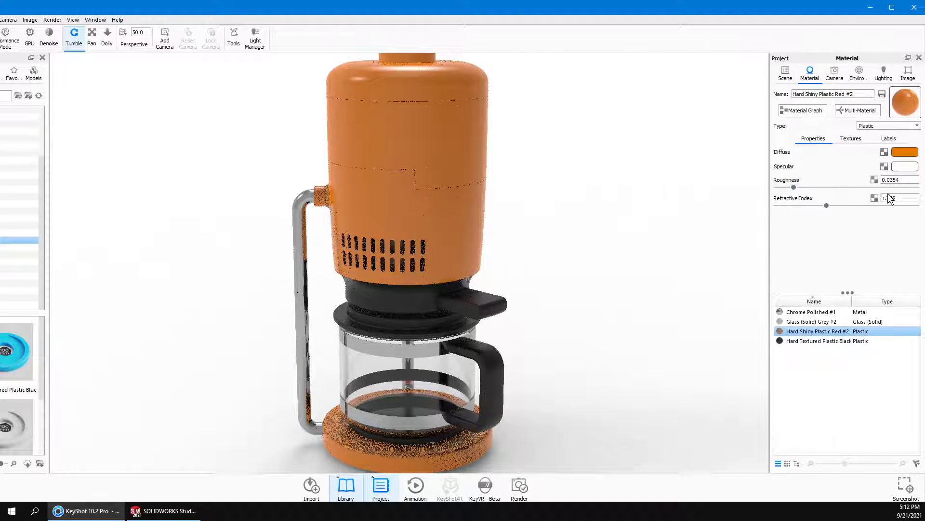
- Set the orange plastic's refractive index to 1.5
left_click(889, 199)
type("1.5")
key("Return")
left_click(835, 224)
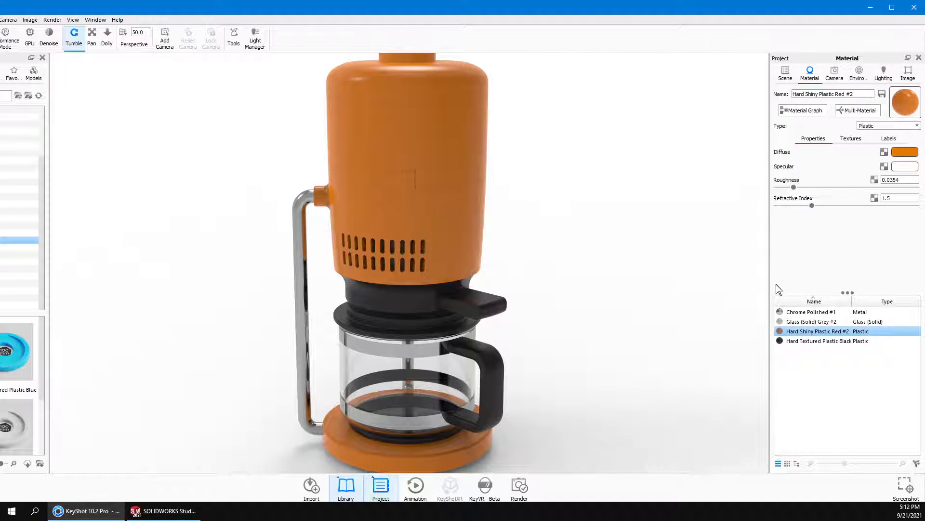
- Select the Hard Textured Plastic Black material and examine its surface up close on the filter holder's handle
left_click(789, 341)
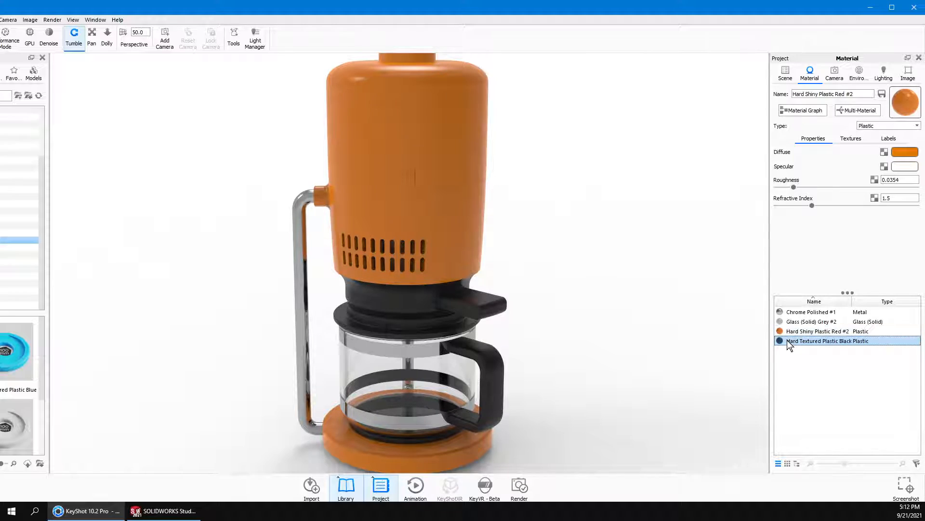
scroll(483, 297, "up", 10)
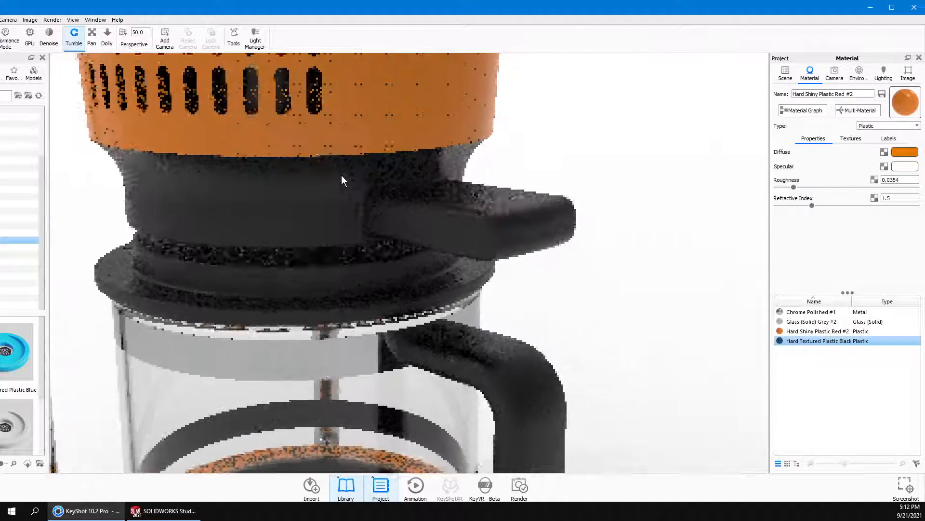
scroll(341, 175, "up", 10)
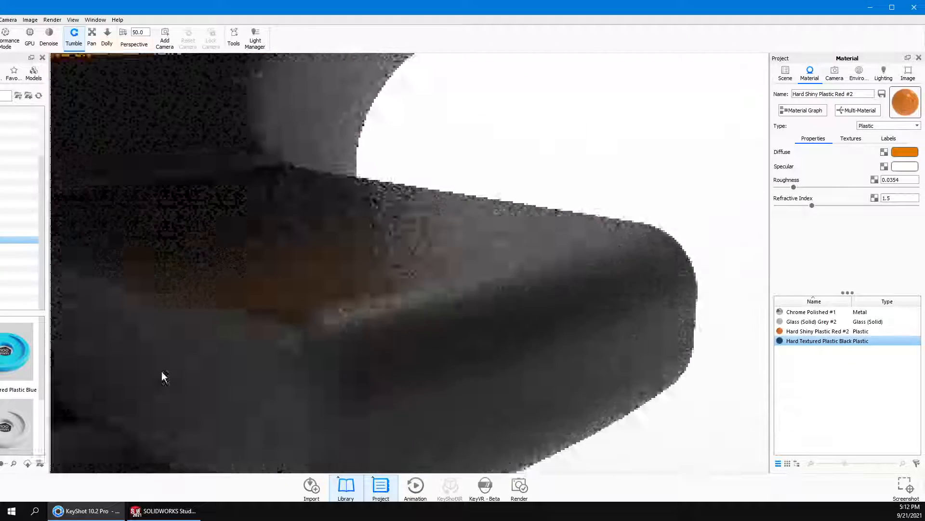
left_click_drag(161, 371, 130, 390)
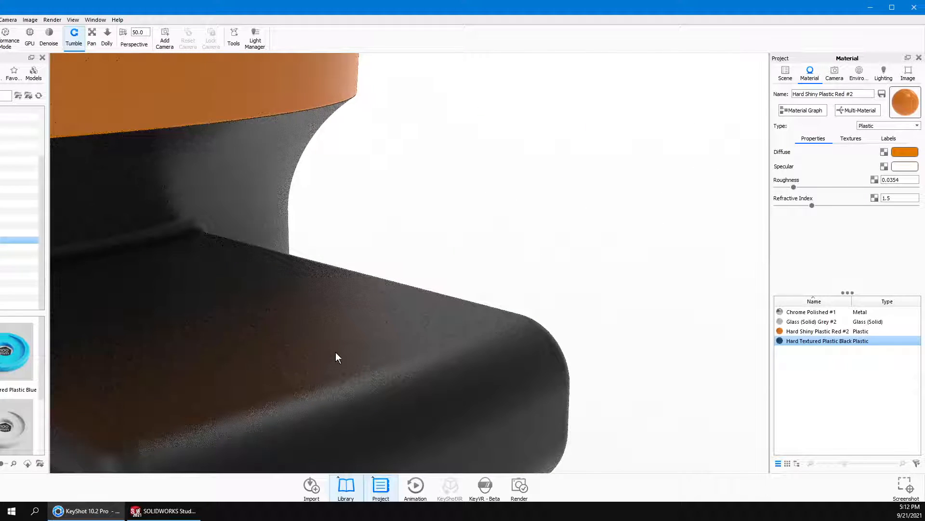
left_click_drag(335, 354, 346, 337)
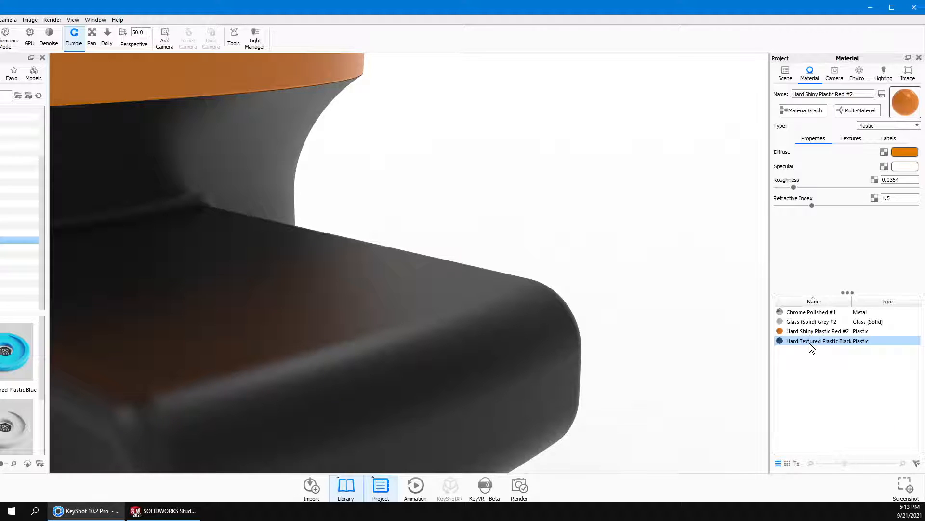
mouse_move(809, 344)
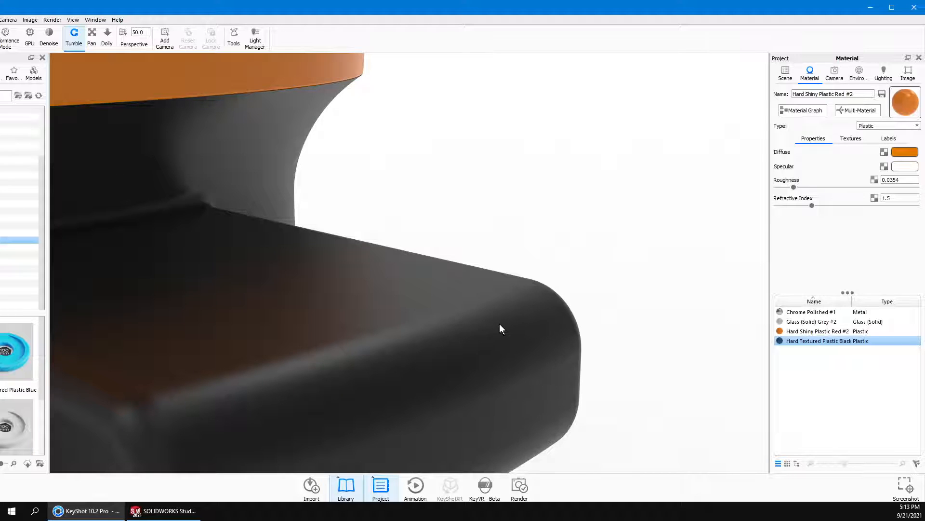
scroll(331, 254, "down", 3)
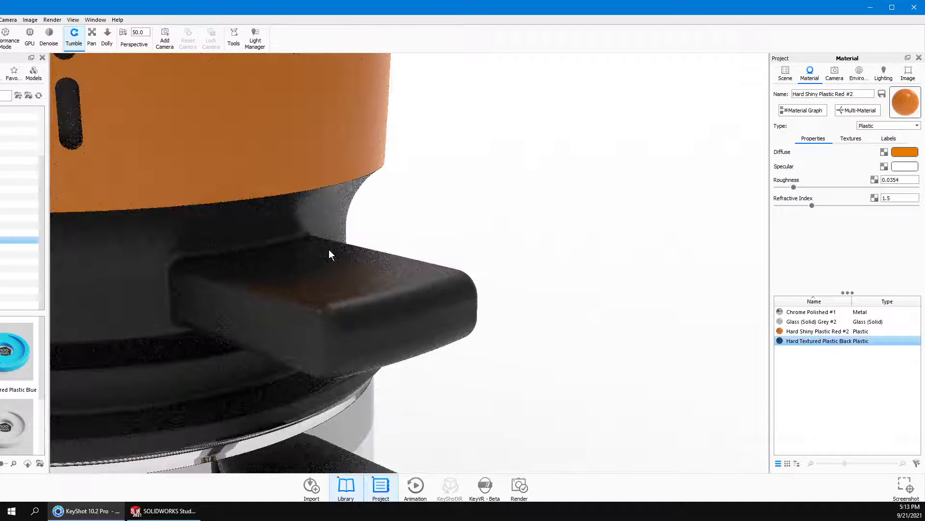
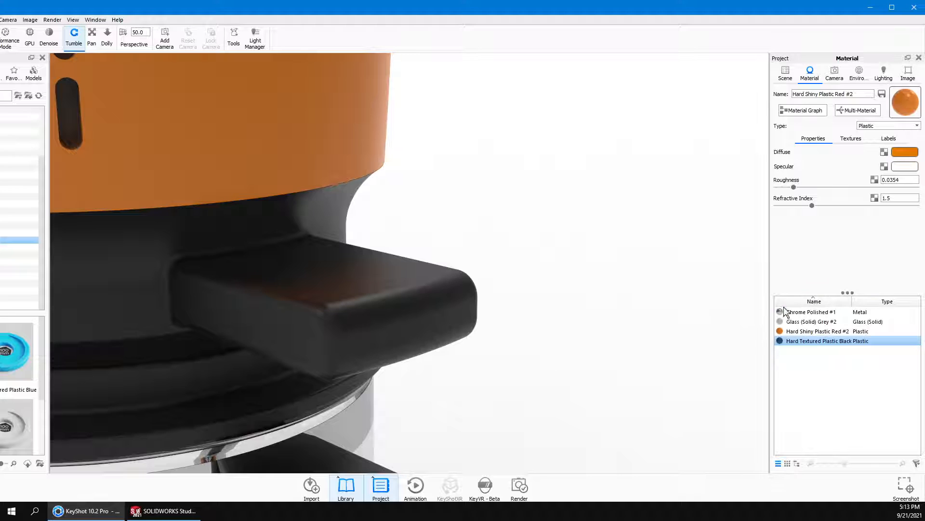
scroll(418, 296, "up", 2)
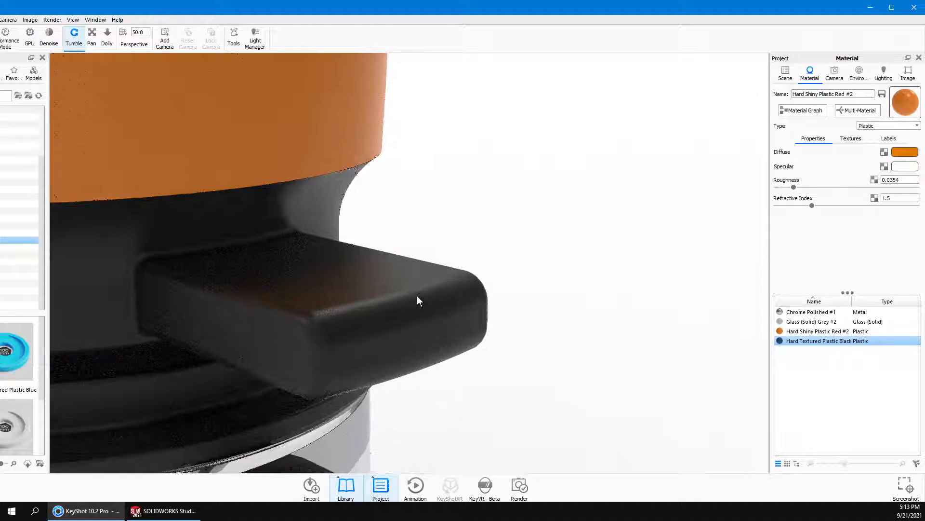
- Open the bump texture settings of the Hard Textured Plastic Black material and examine its grain up close on the filter holder's handle
scroll(417, 296, "down", 2)
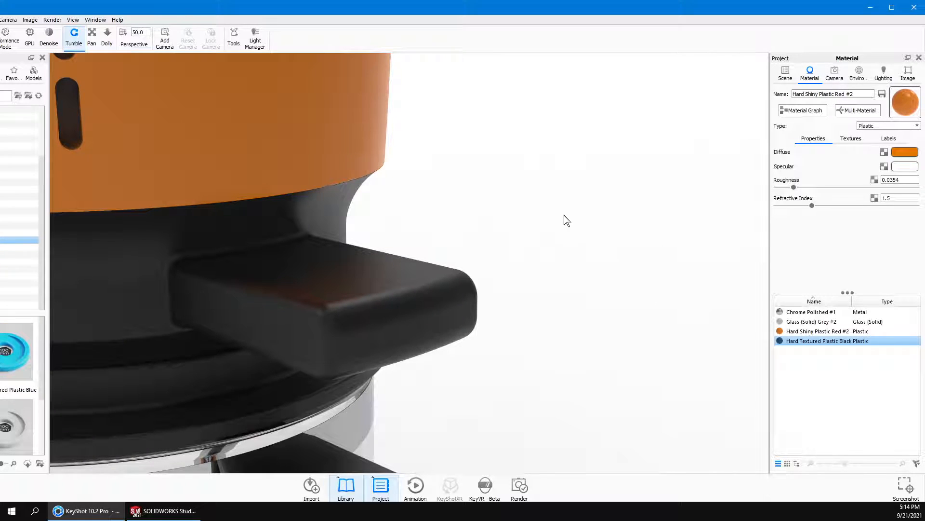
left_click(807, 342)
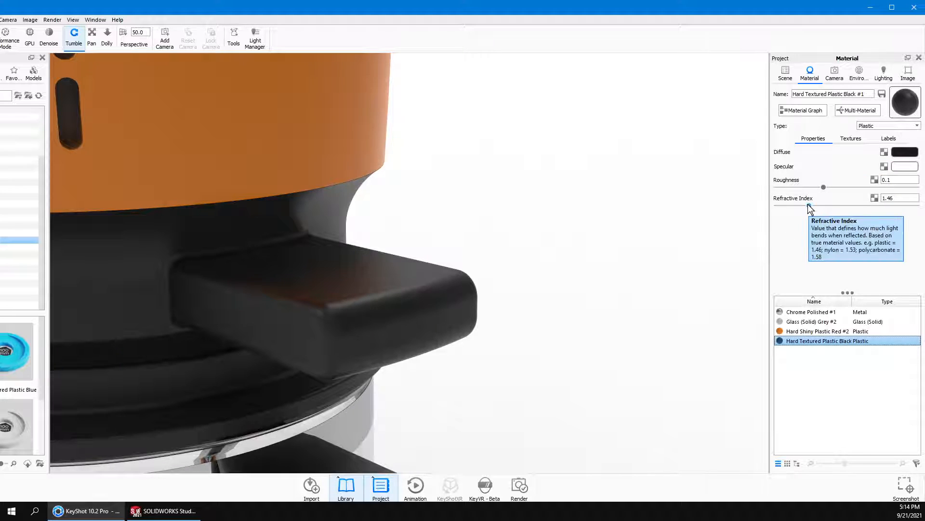
left_click(851, 139)
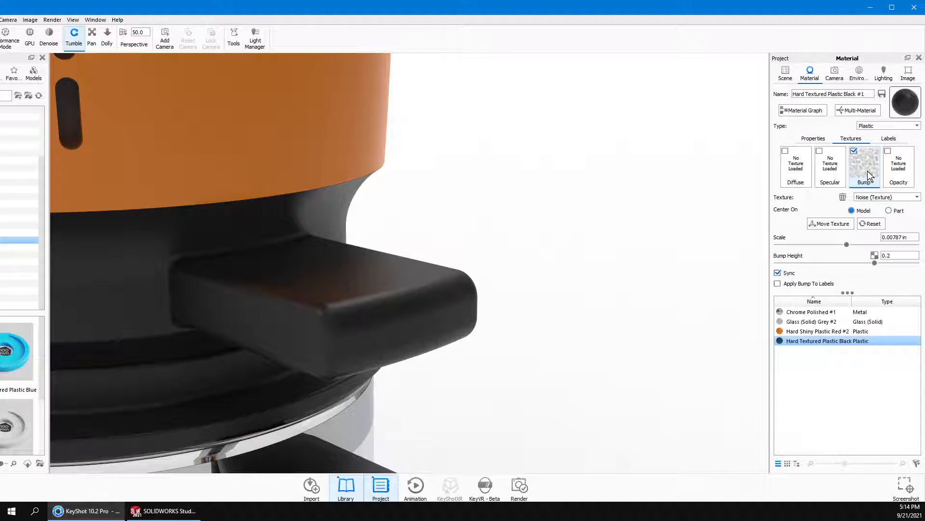
scroll(401, 245, "up", 5)
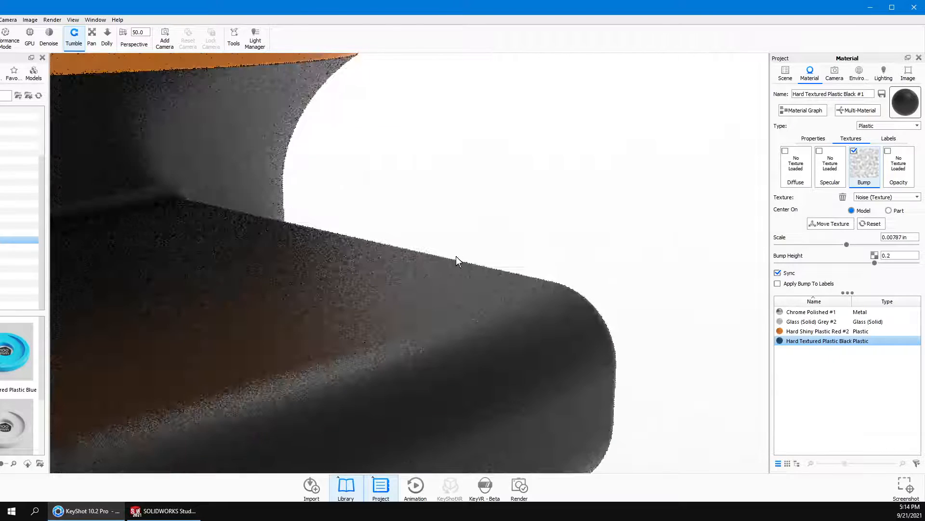
scroll(457, 257, "up", 5)
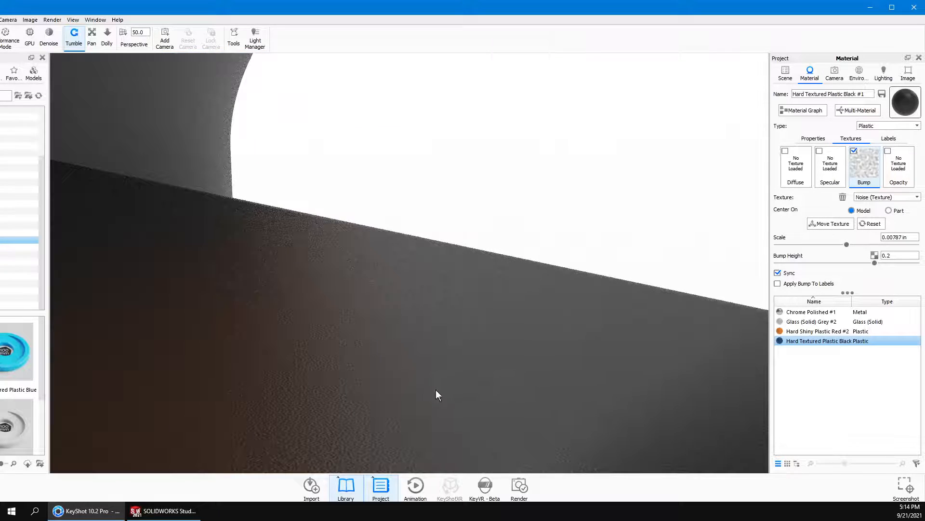
scroll(360, 380, "up", 4)
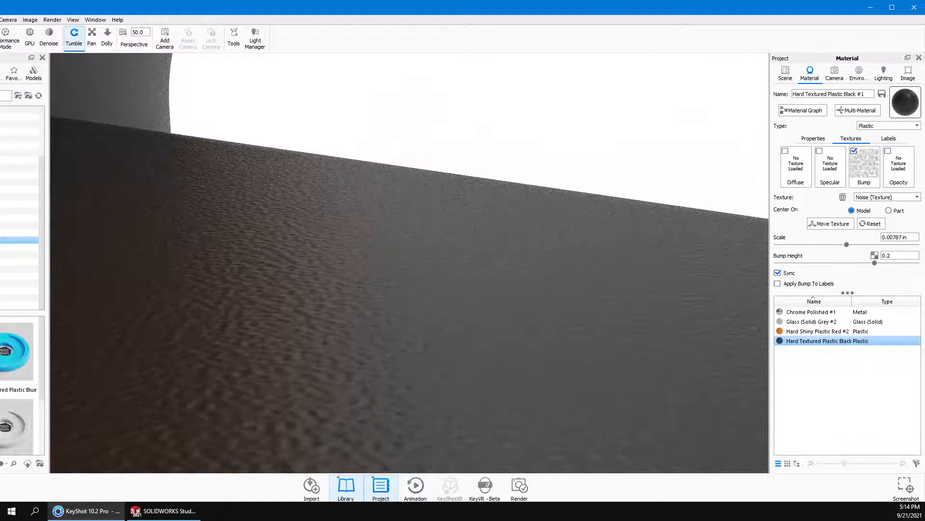
- Try bump texture scales of 1 in and 0.25 in on the black textured plastic
left_click_drag(909, 237, 856, 237)
type("1")
key("Return")
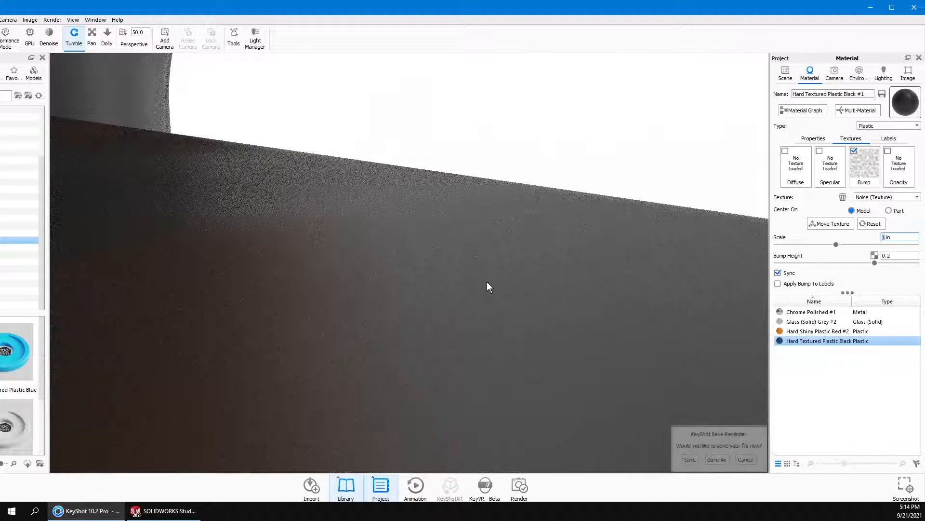
left_click_drag(901, 238, 864, 233)
type("0.25")
key("Return")
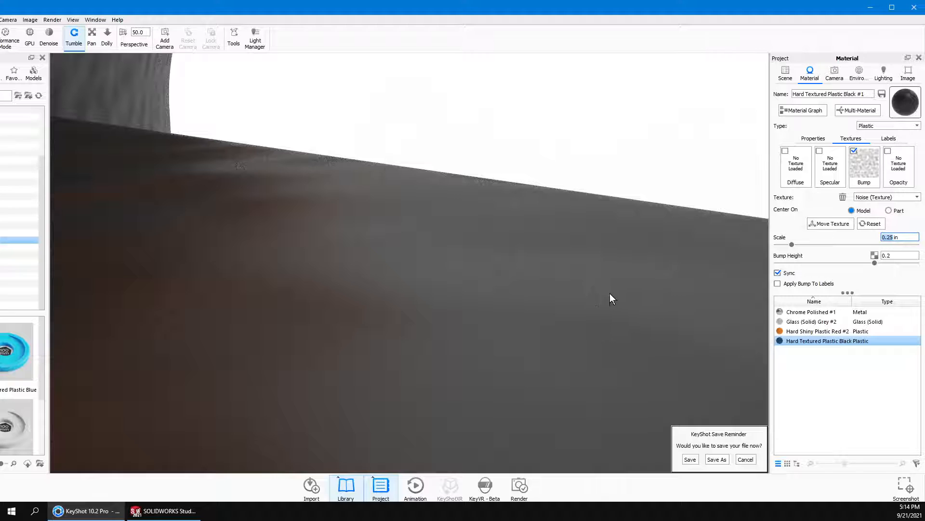
- Compare bump texture scales of 0.1 in and 0.25 in with the whole handle in view
scroll(609, 293, "down", 10)
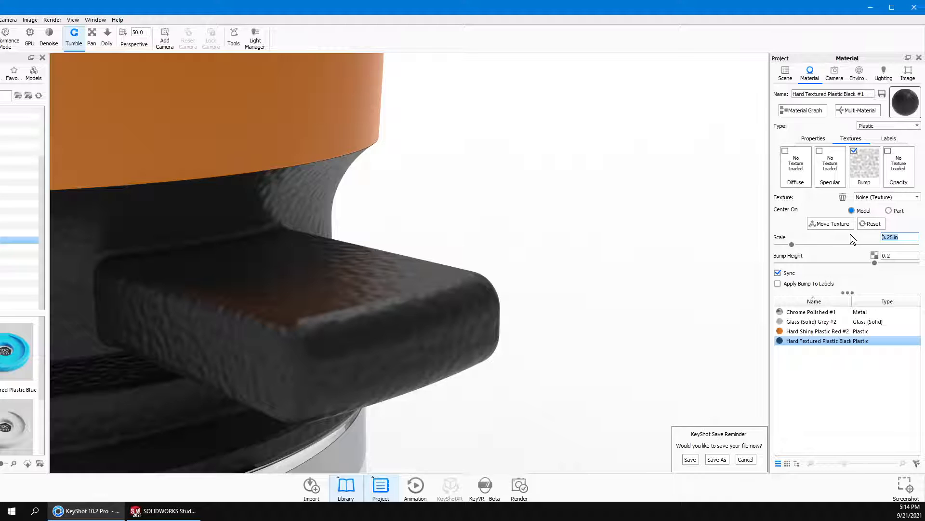
type("0.1")
key("Return")
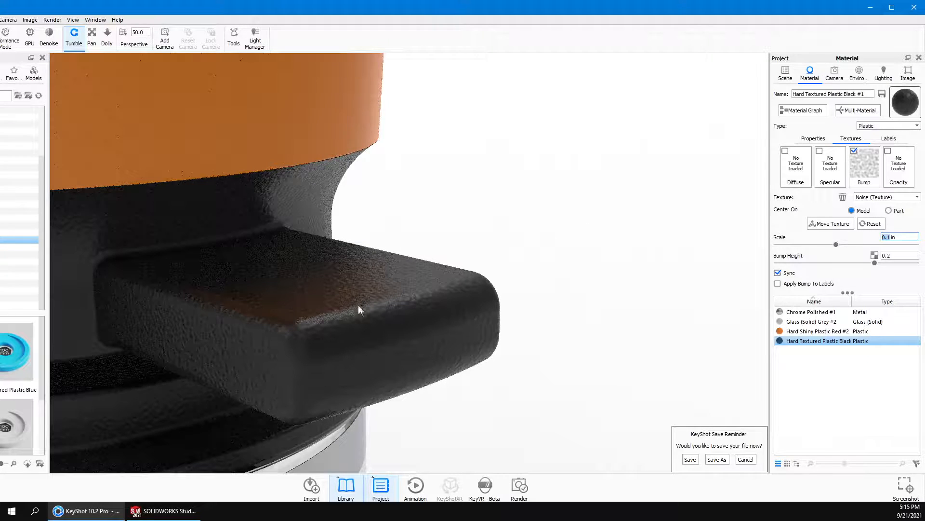
scroll(450, 316, "up", 3)
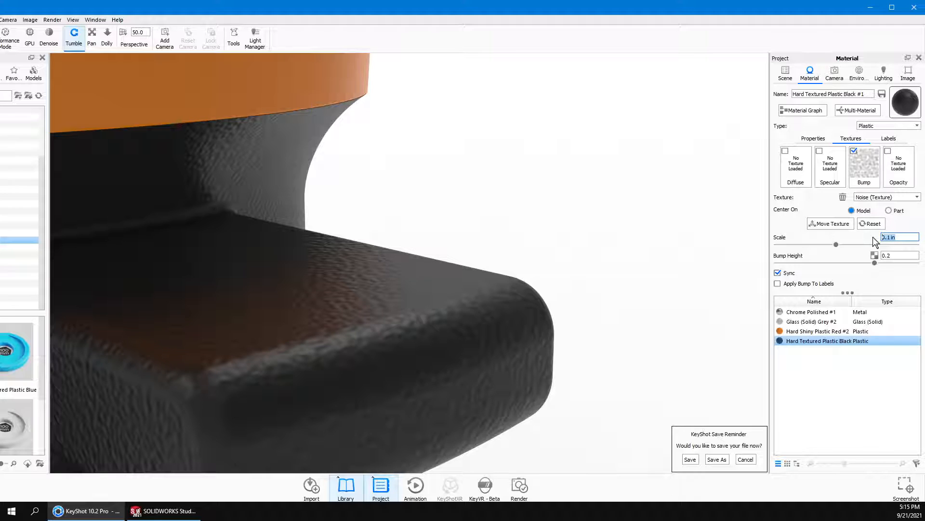
type("0.25")
key("Return")
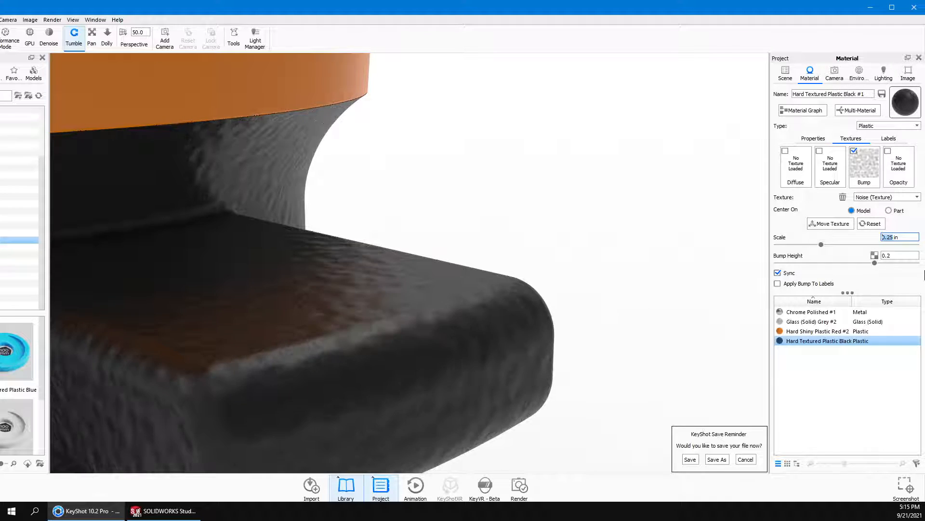
- Set the black plastic's bump texture scale to 0.01 in and check the fine grain on the coffee maker
type(".01")
key("Return")
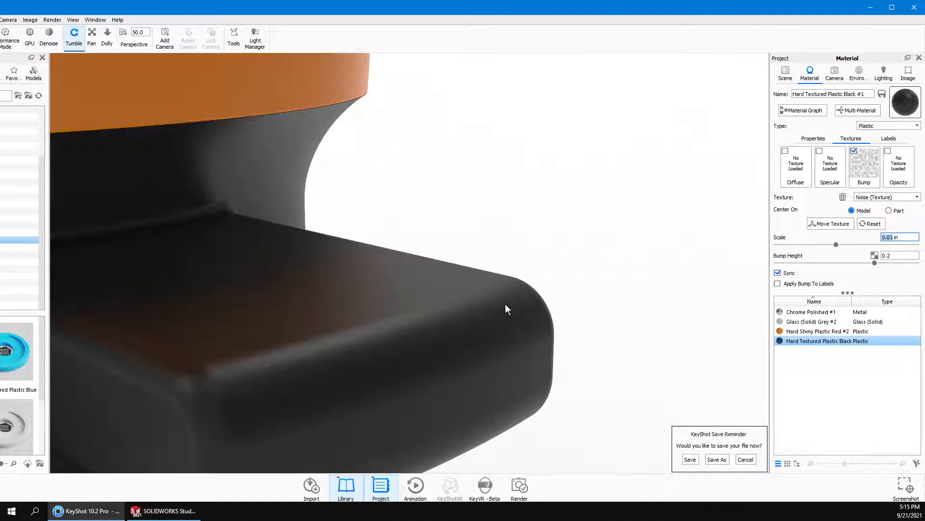
scroll(507, 302, "up", 1)
scroll(513, 300, "down", 1)
scroll(385, 216, "down", 5)
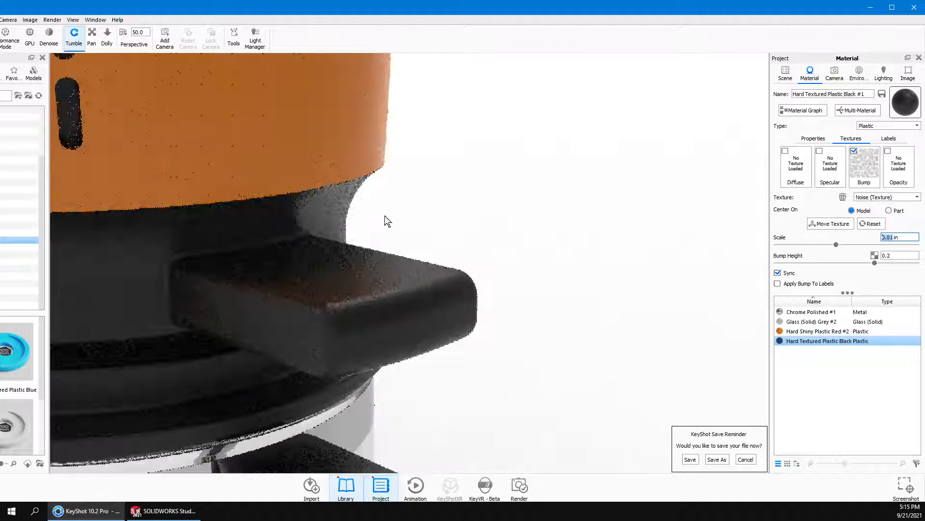
scroll(341, 272, "down", 5)
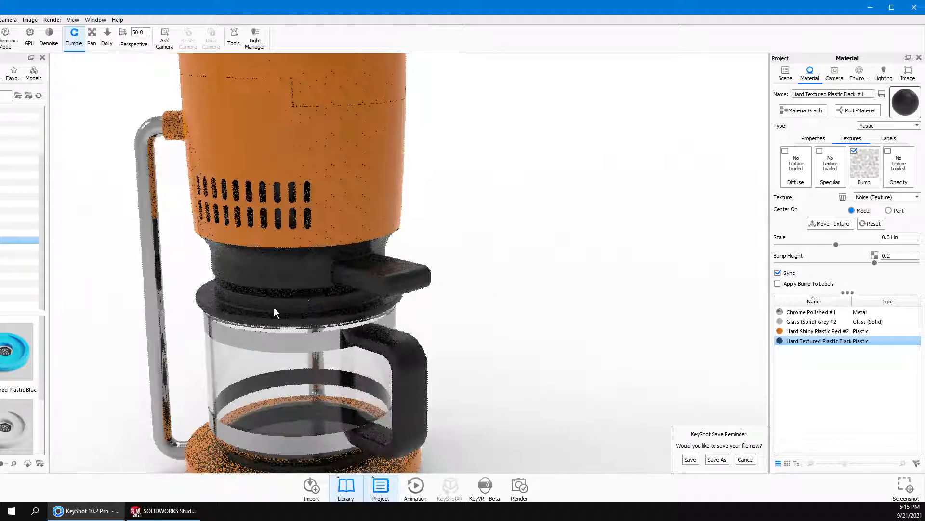
left_click_drag(374, 312, 393, 324)
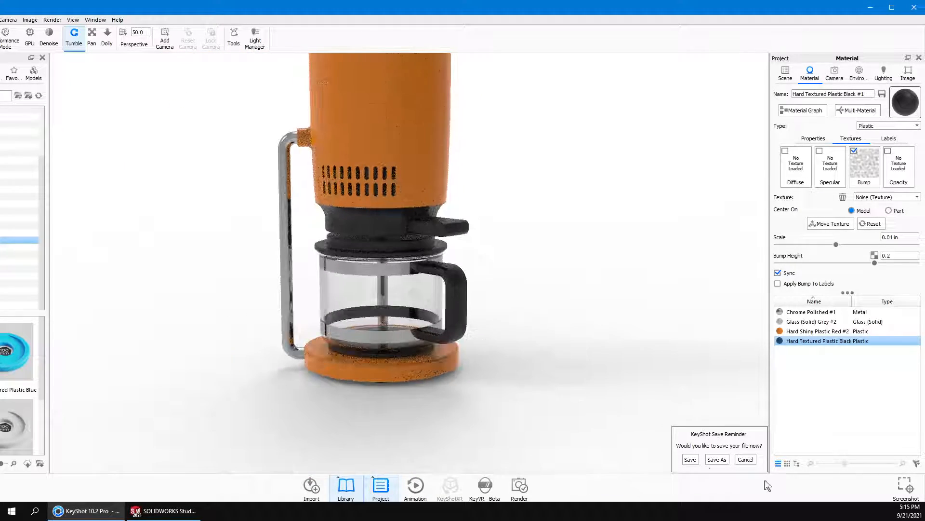
- Dismiss the save reminder and maximize the KeyShot window
left_click(745, 459)
left_click_drag(702, 423, 518, 204)
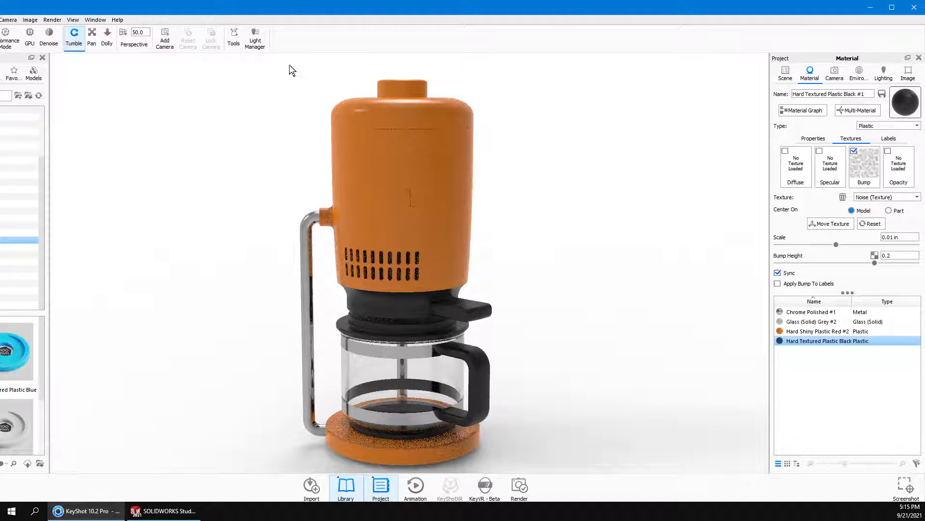
left_click_drag(560, 5, 560, 16)
double_click(560, 16)
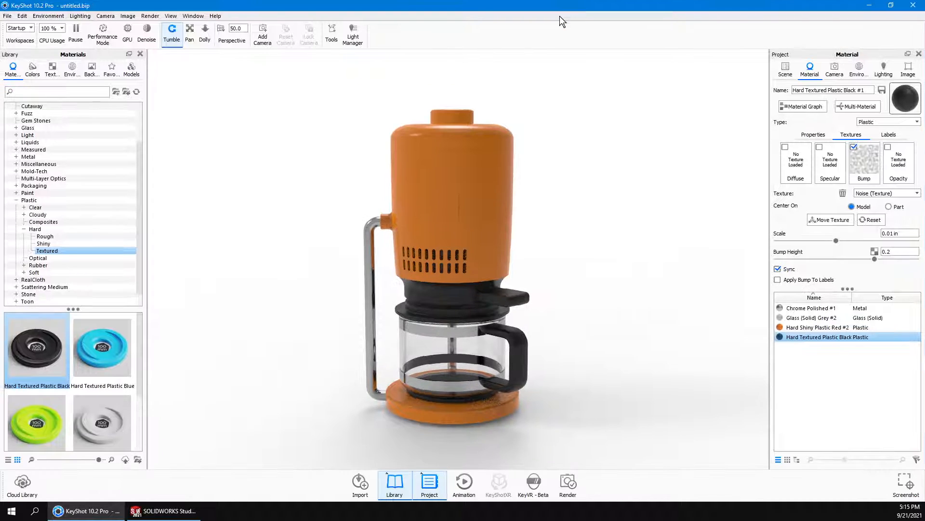
- Switch the scene's lighting preset to Product
middle_click_drag(299, 213, 210, 192)
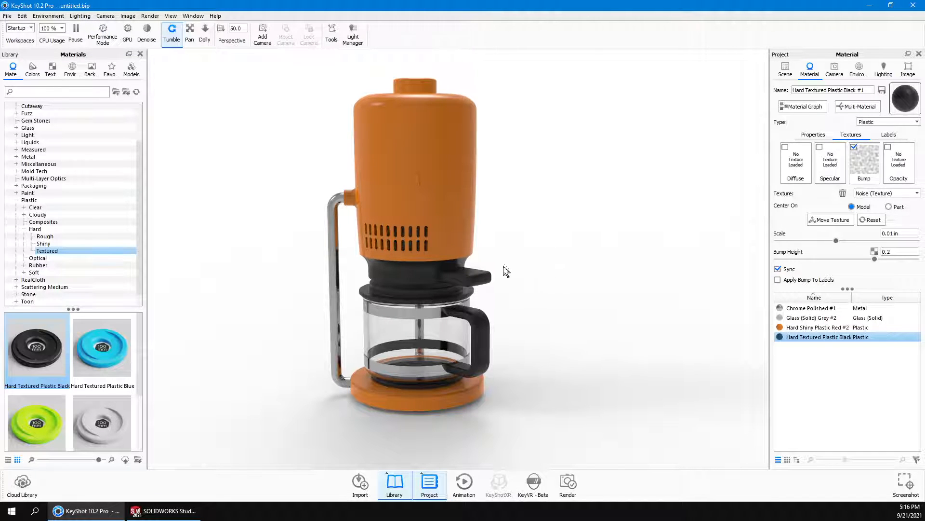
left_click_drag(578, 312, 591, 284)
left_click_drag(229, 202, 279, 181)
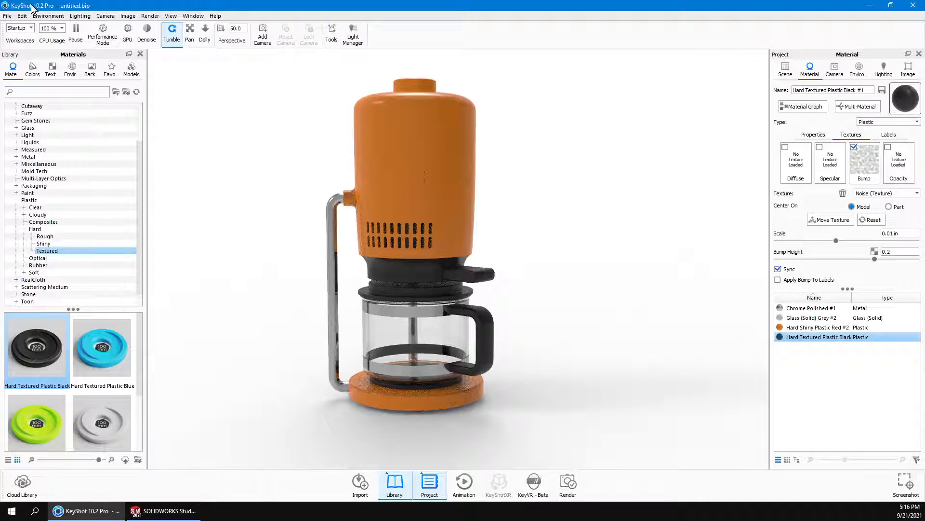
left_click(79, 17)
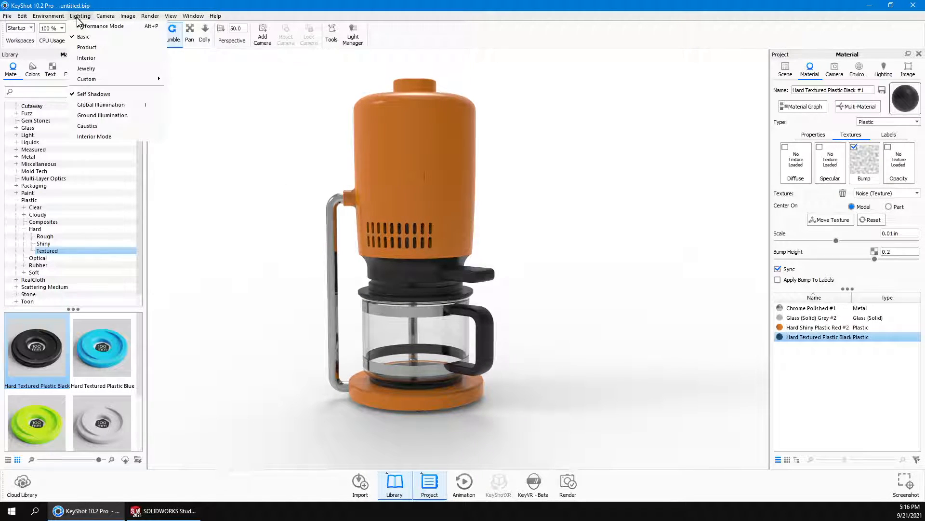
left_click(85, 47)
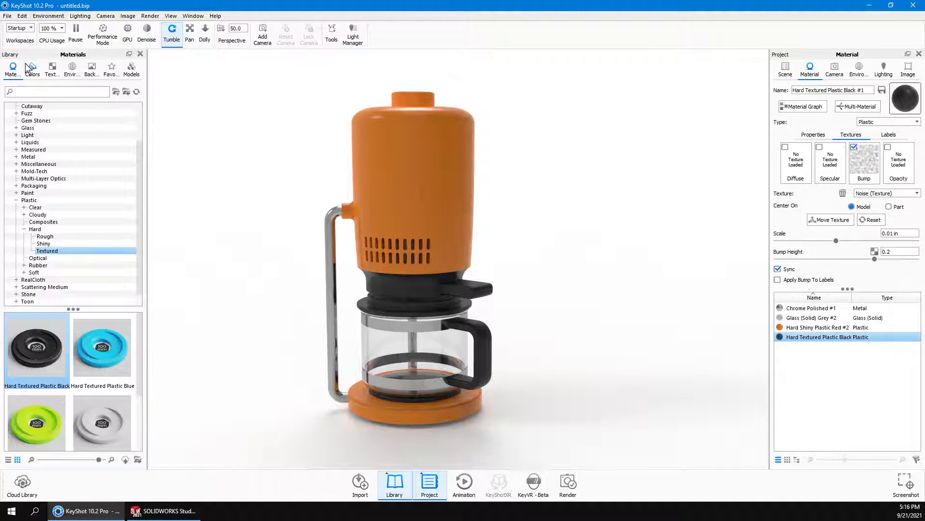
- Try the interior environments Aversis_Bathroom_3k, Aversis_Clothing-store_3k and an Aversis office hallway on the coffee maker
left_click(72, 69)
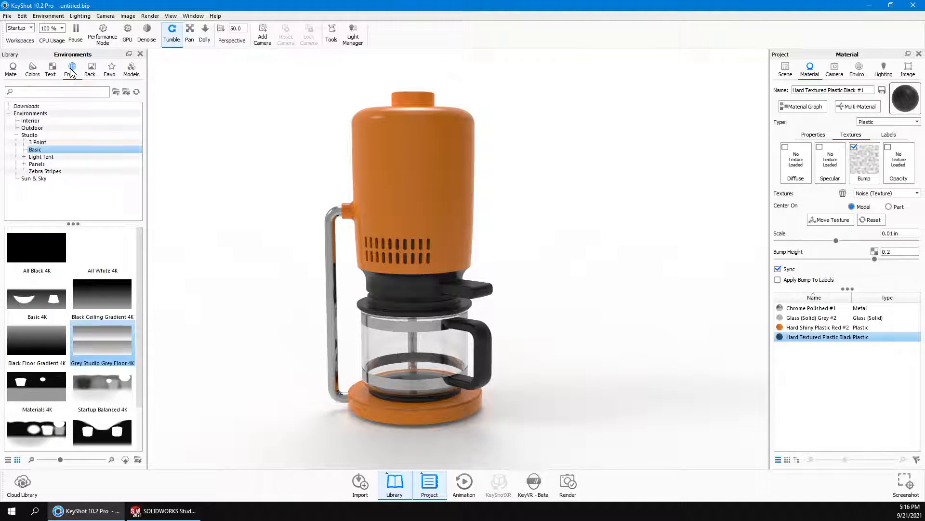
left_click(30, 120)
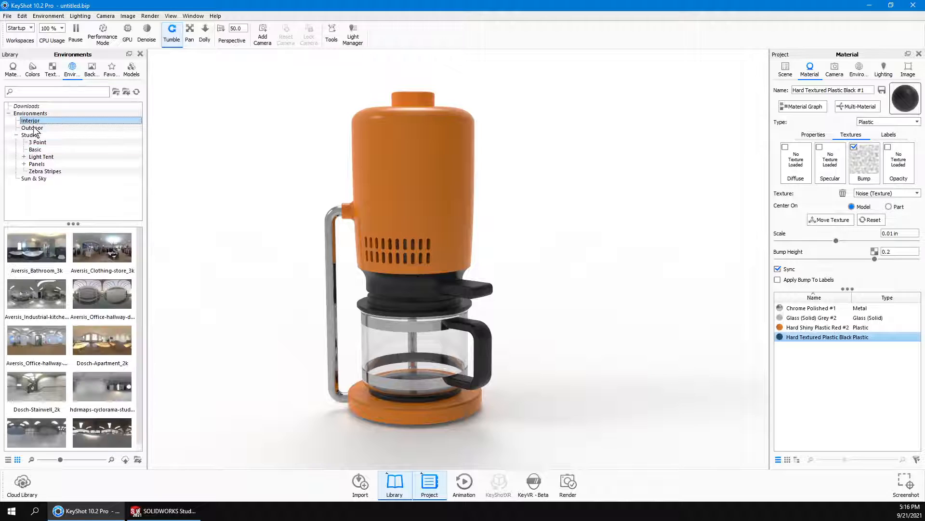
double_click(49, 247)
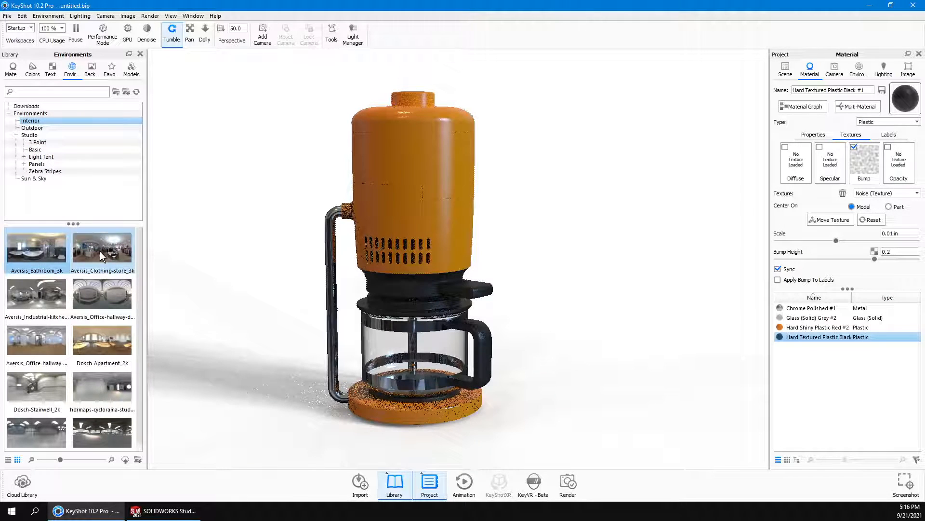
double_click(102, 253)
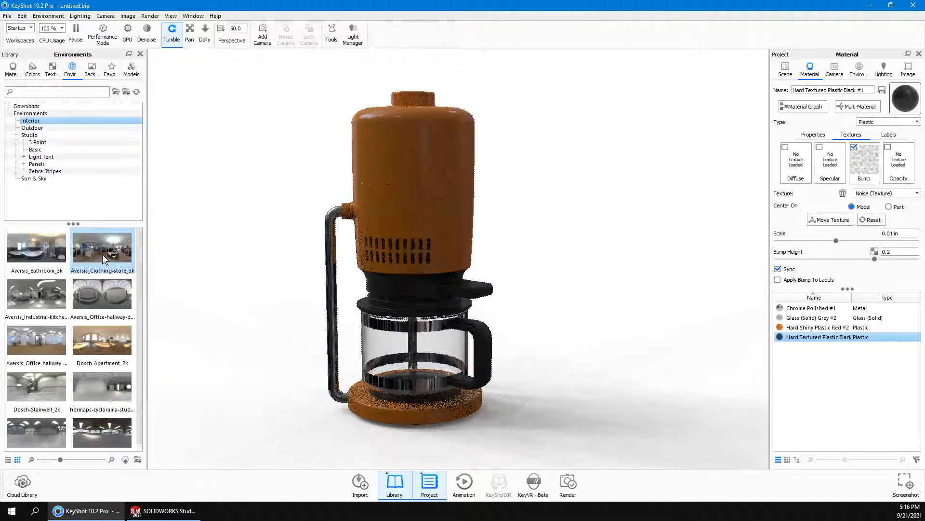
double_click(106, 309)
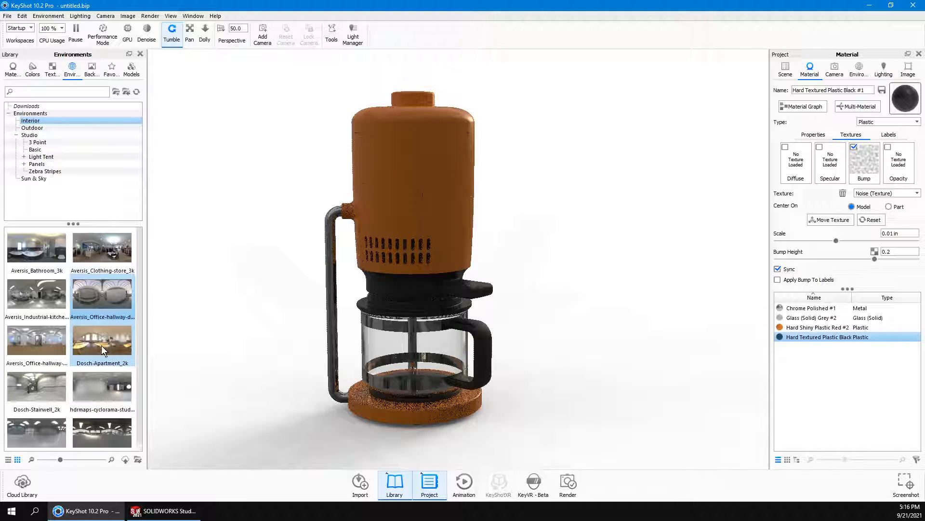
- Try the Dosch-Apartment_2k interior environment and inspect its reflections in the glass carafe and chrome tube
mouse_move(101, 345)
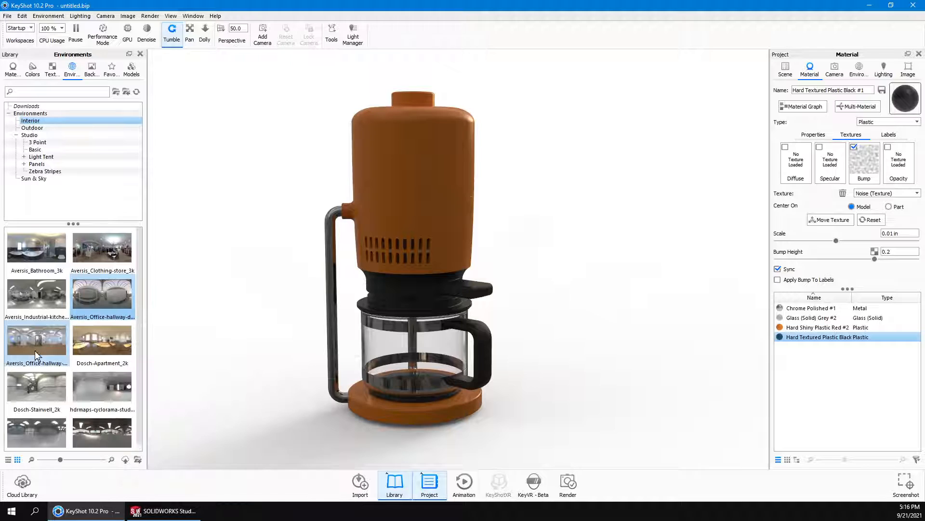
double_click(109, 345)
mouse_move(109, 344)
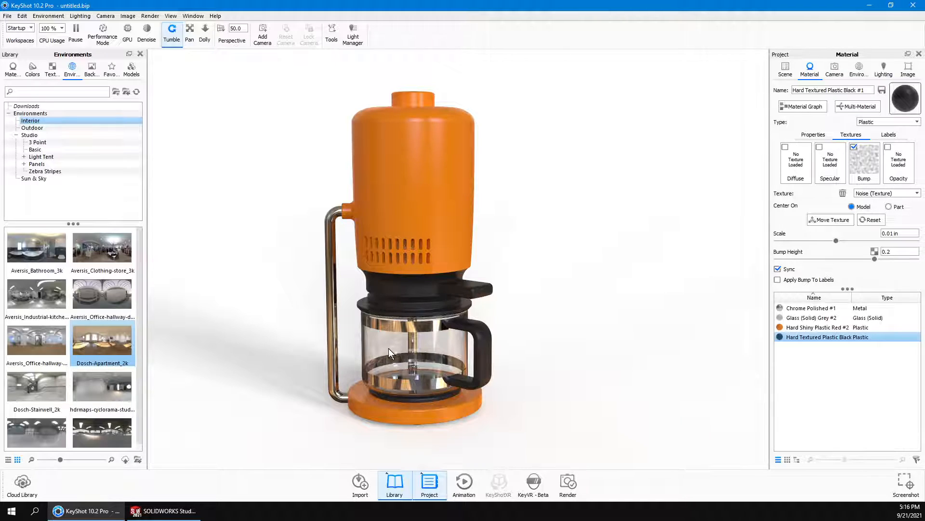
scroll(444, 389, "up", 8)
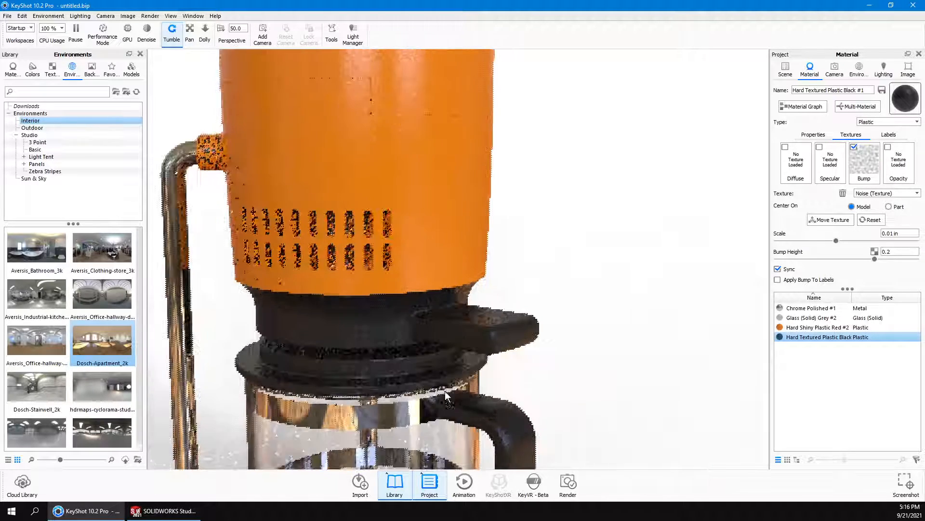
middle_click_drag(462, 328, 489, 36)
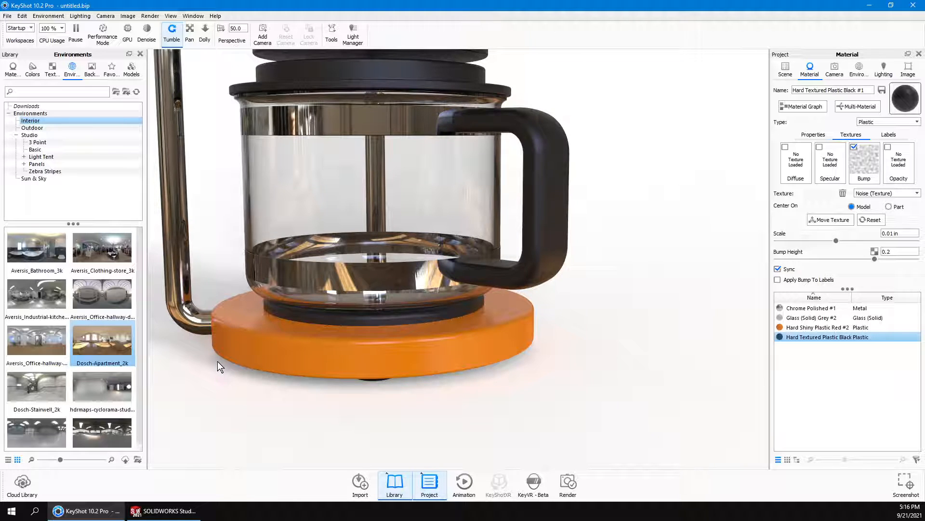
scroll(334, 245, "down", 5)
middle_click_drag(339, 358, 339, 393)
scroll(371, 324, "down", 5)
middle_click_drag(382, 321, 362, 344)
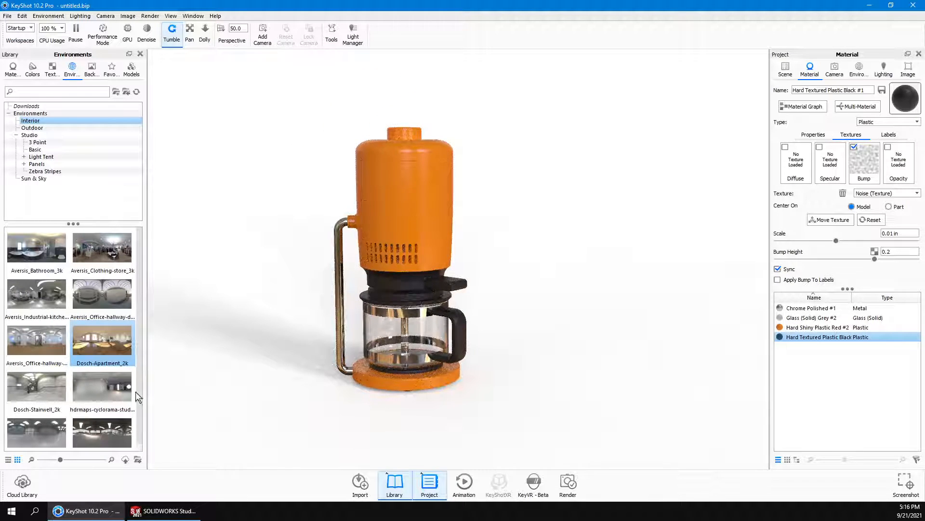
- Try the hdrmaps cyclorama studio environment, and light the scene with the hdrmaps rims storehouse environment instead
double_click(115, 389)
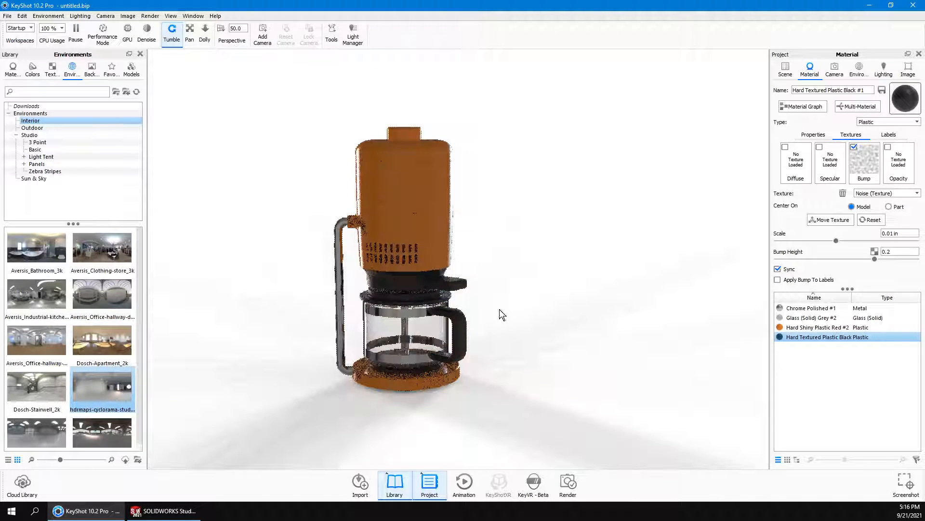
double_click(133, 424)
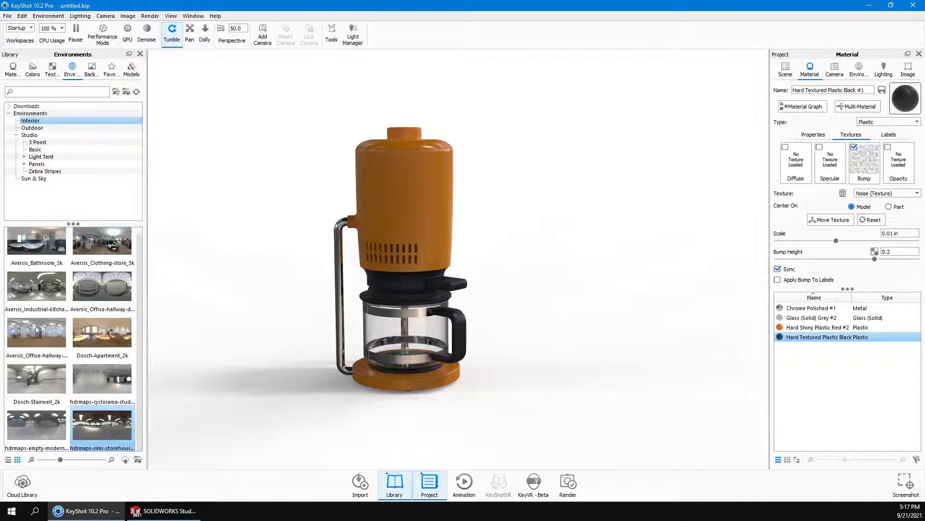
- Switch to the Chrome window with the Google image results for "braun coffee maker" and place it over the scene
left_click_drag(0, 424, 444, 25)
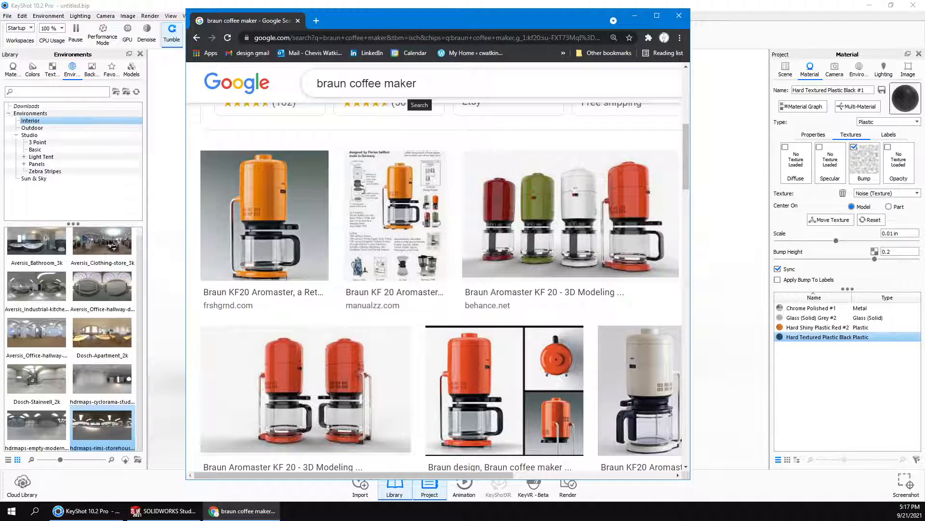
- Enlarge the orange Braun KF20 Aromaster reference photo, widen the browser to study it in full, and put the browser away
left_click(265, 205)
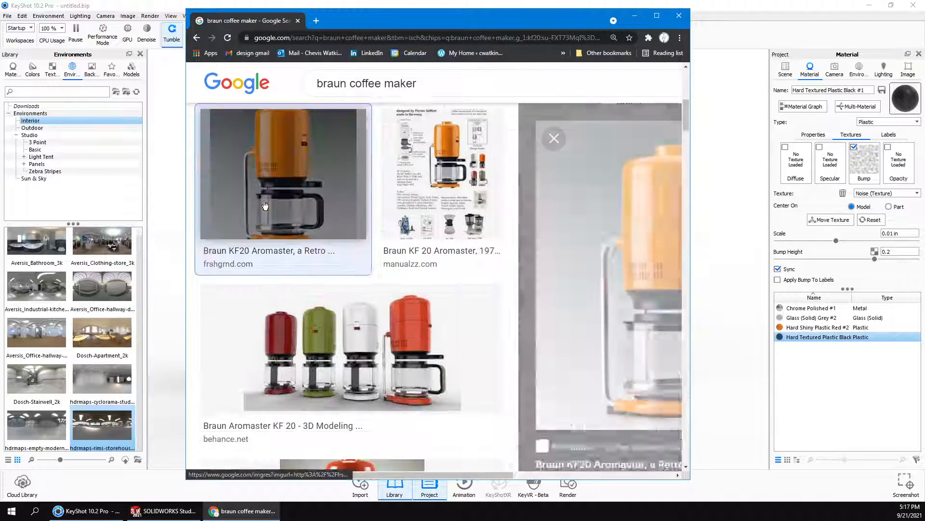
left_click_drag(690, 290, 867, 307)
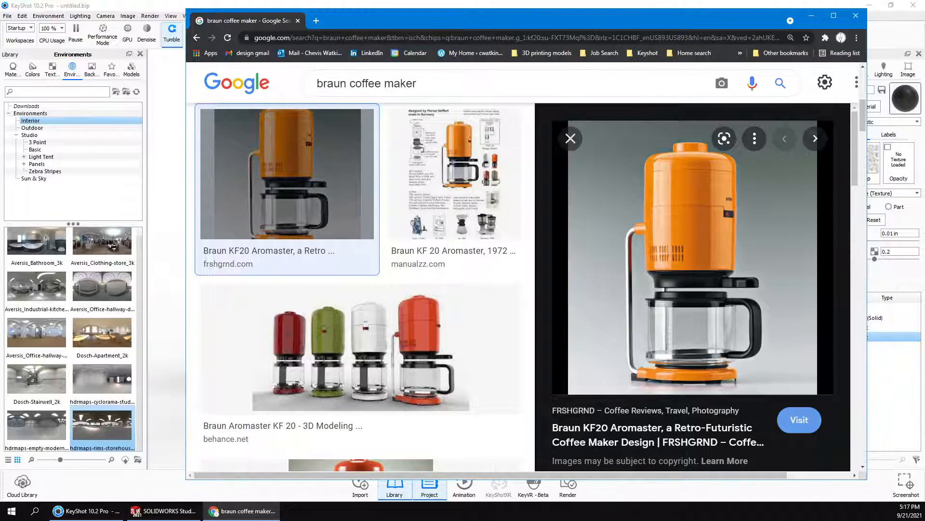
key("alt+F4")
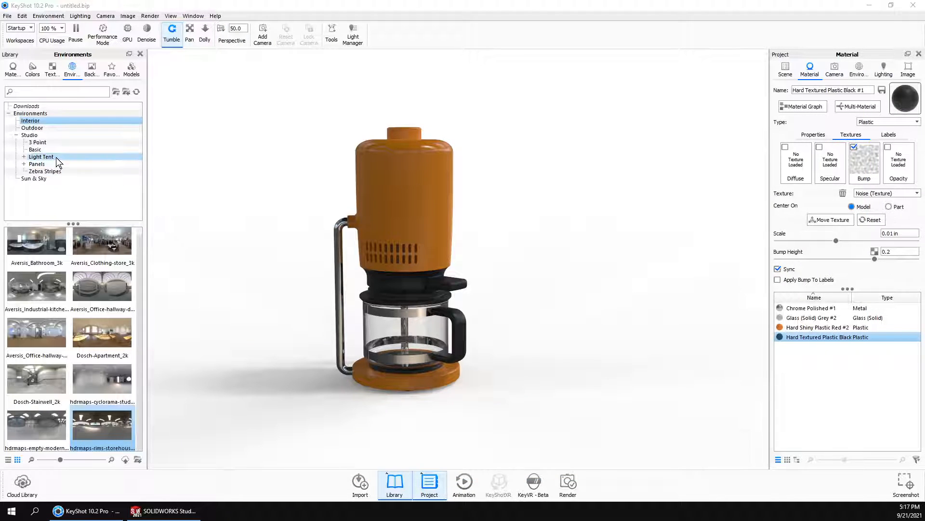
- Light the coffee maker with the 3 Panels Straight 4K side-panel studio environment and frame the model larger
left_click(24, 164)
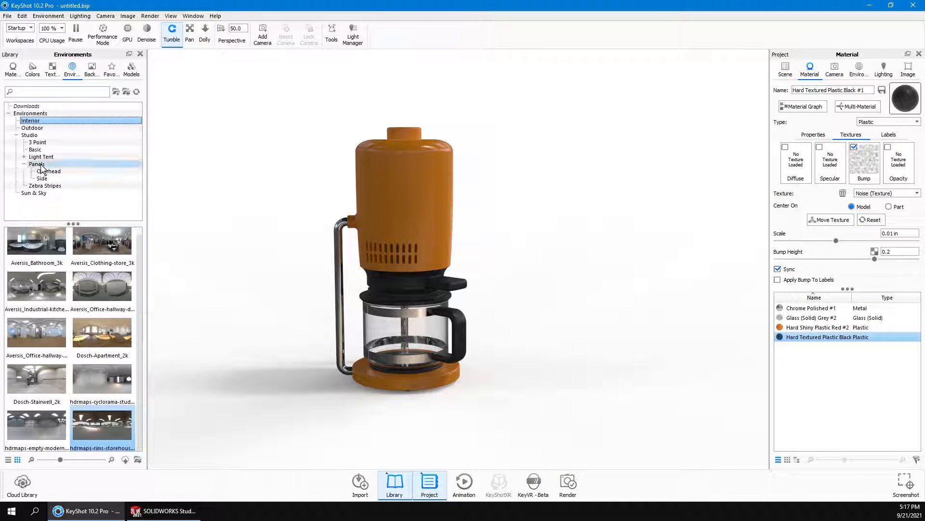
left_click(40, 179)
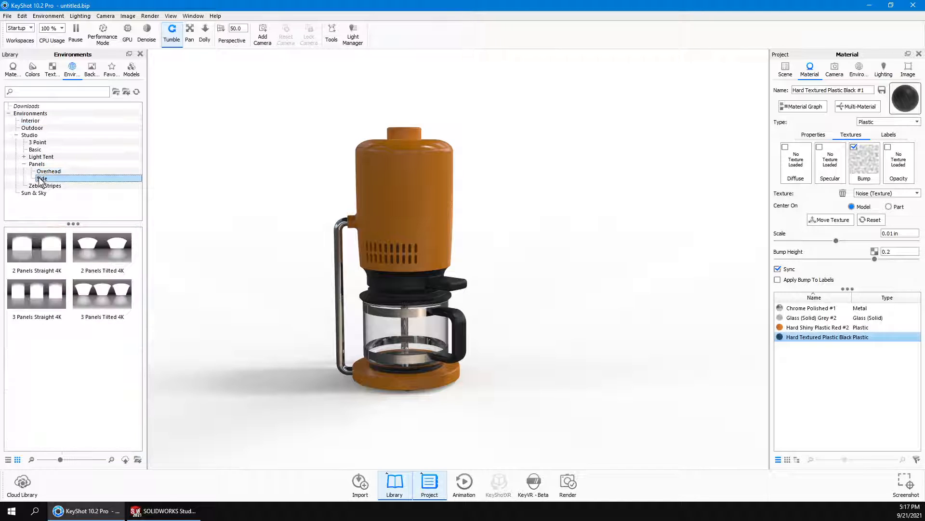
mouse_move(59, 510)
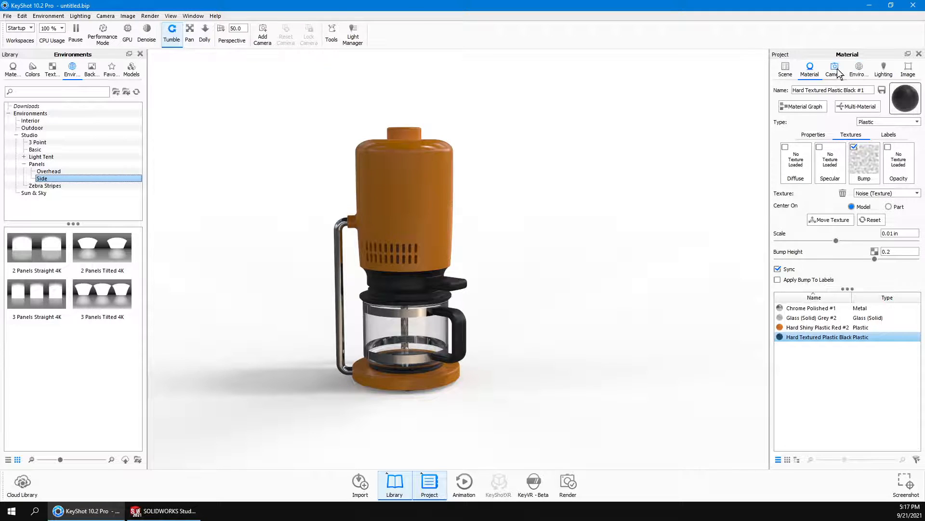
double_click(38, 297)
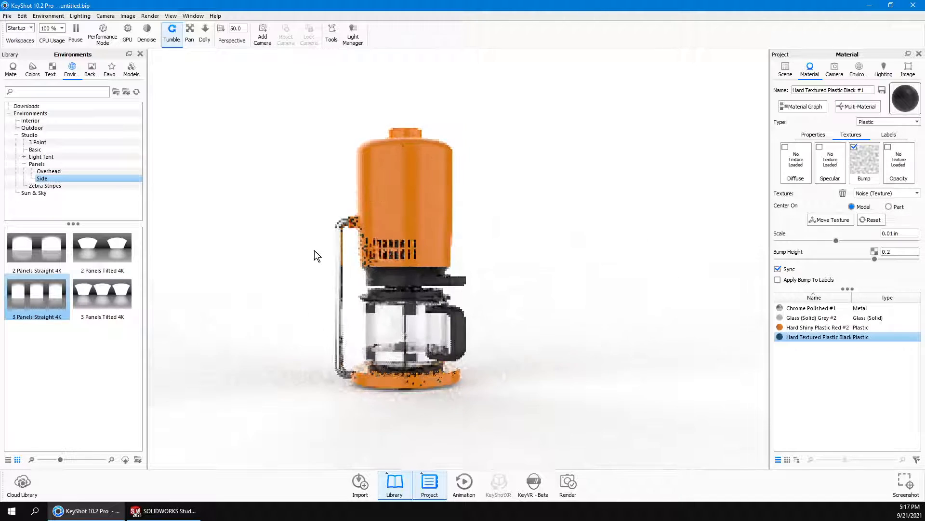
scroll(437, 208, "up", 3)
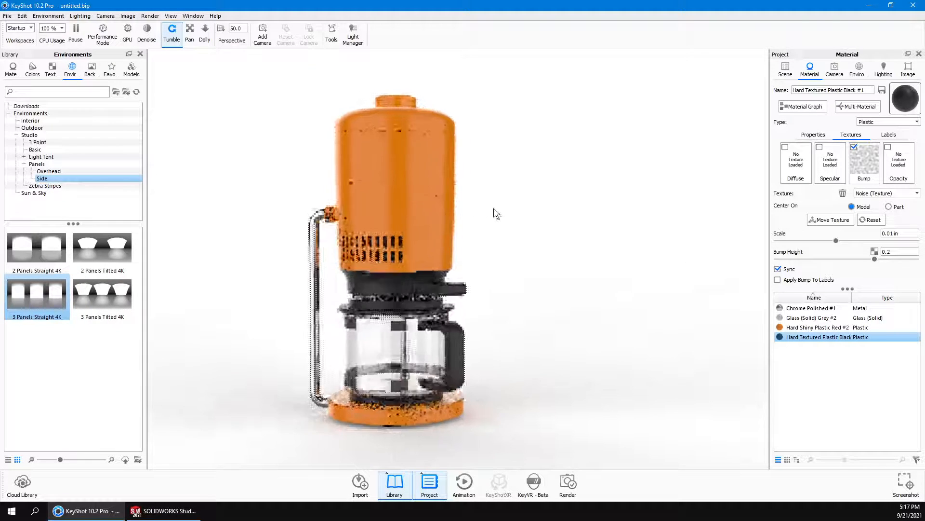
middle_click_drag(493, 207, 567, 234)
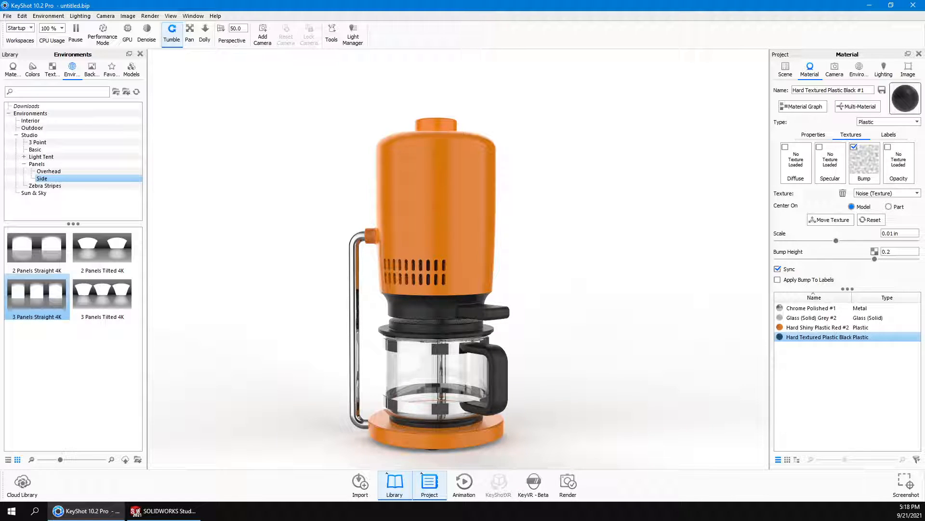
- Compare the scene with the orange reference photo and set the Hard Shiny Plastic Red #2 roughness to 0
left_click_drag(2, 53, 477, 54)
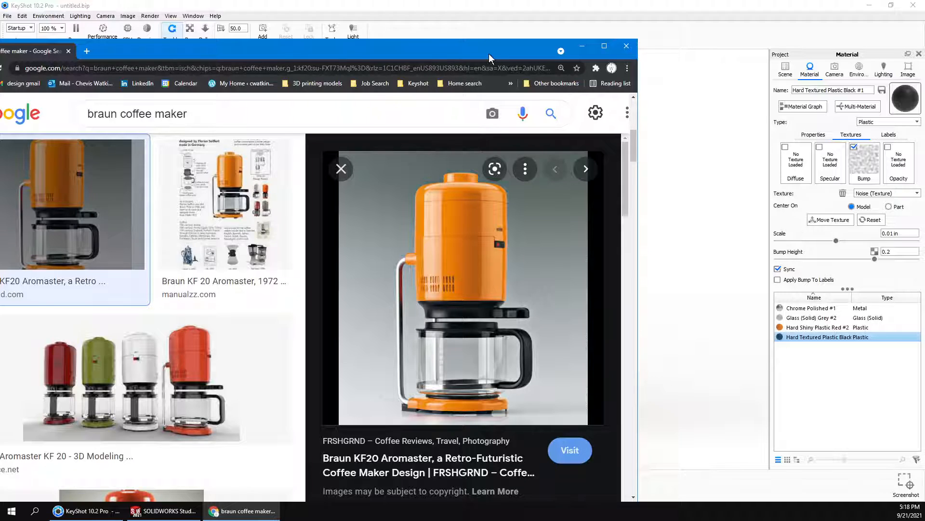
left_click_drag(366, 50, 1, 54)
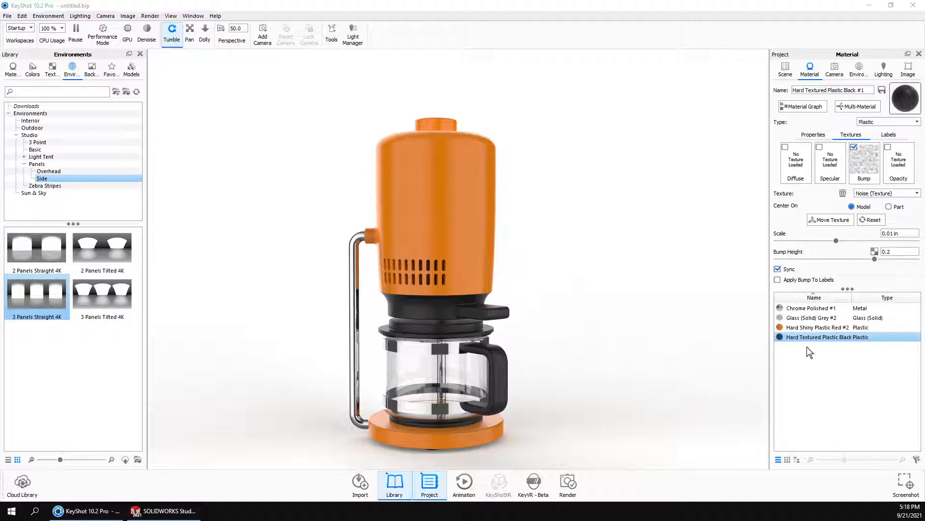
left_click(807, 330)
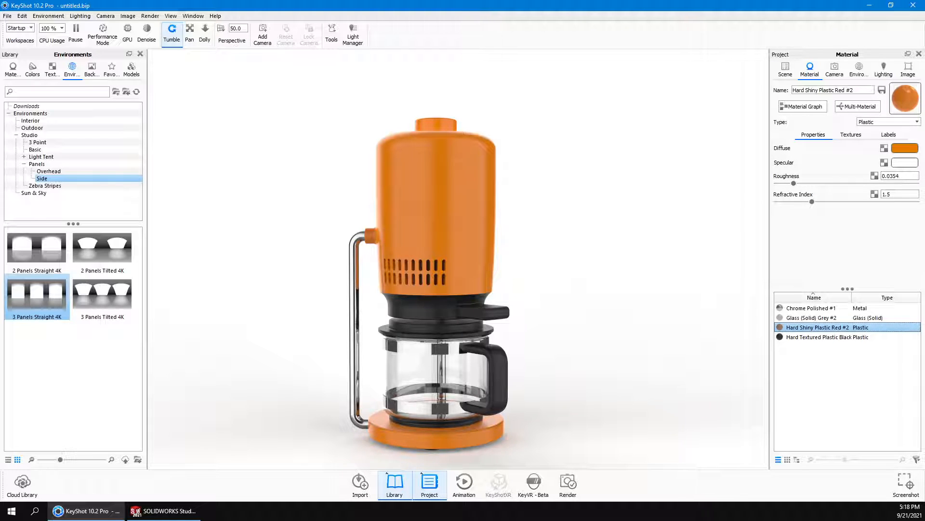
left_click_drag(794, 183, 772, 188)
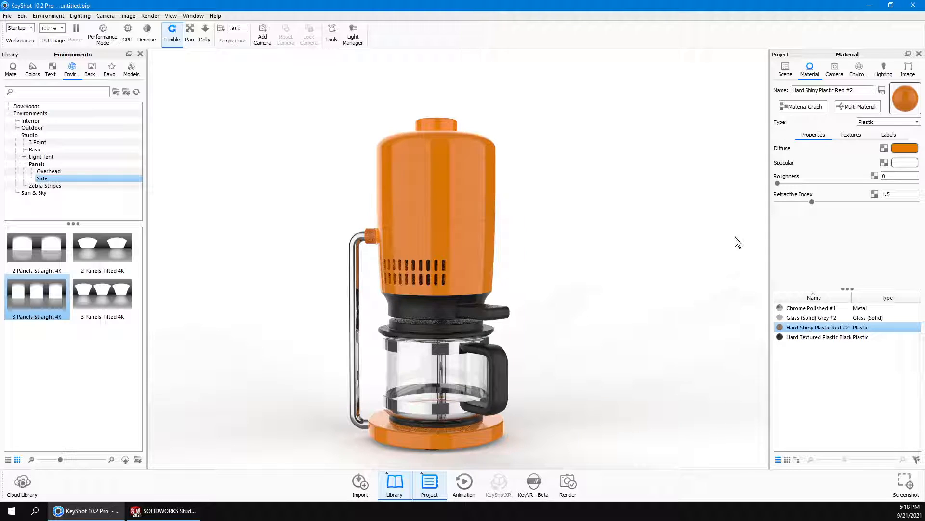
- Change the diffuse color of Hard Shiny Plastic Red #2 to a brighter orange, #FF8B22
left_click(902, 148)
left_click_drag(837, 82, 840, 77)
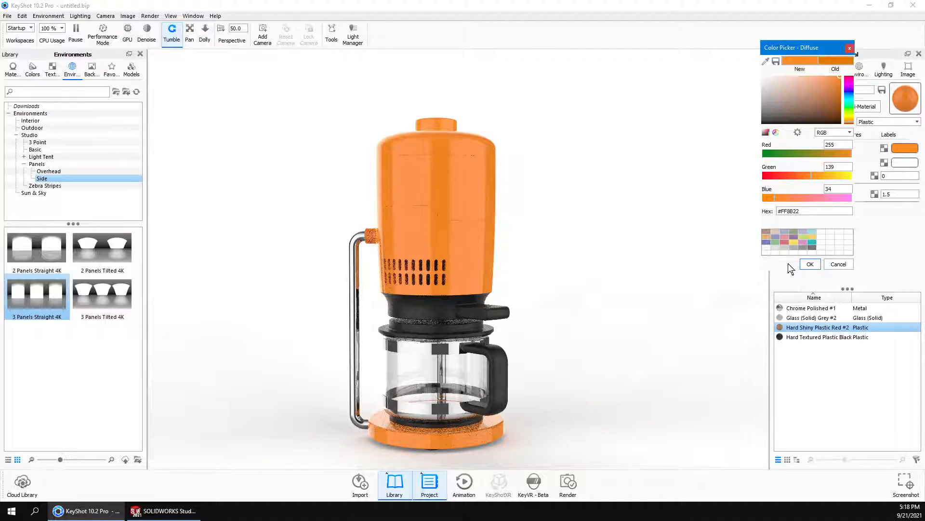
left_click(810, 264)
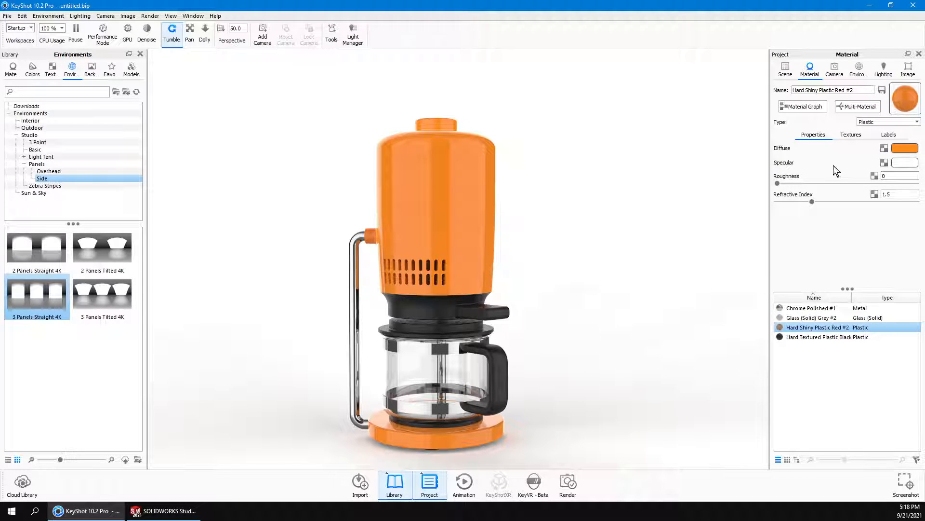
- Nudge the leftmost light panel slightly in the environment image and set the environment brightness to 1.13
left_click_drag(609, 313, 542, 266)
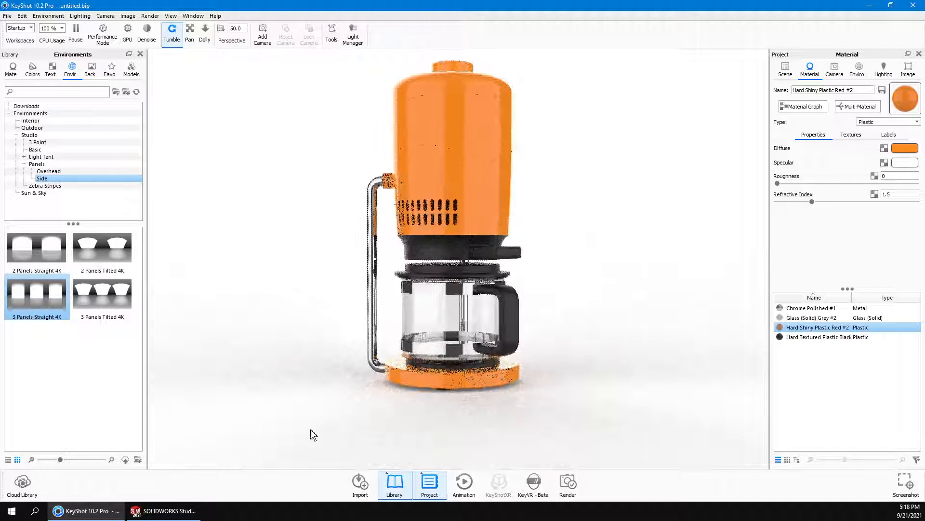
left_click_drag(265, 277, 288, 279)
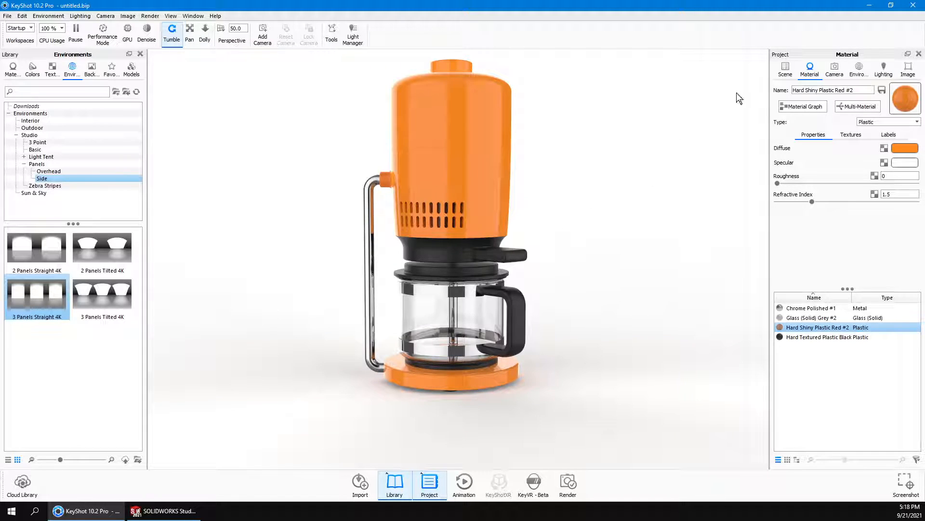
left_click(862, 71)
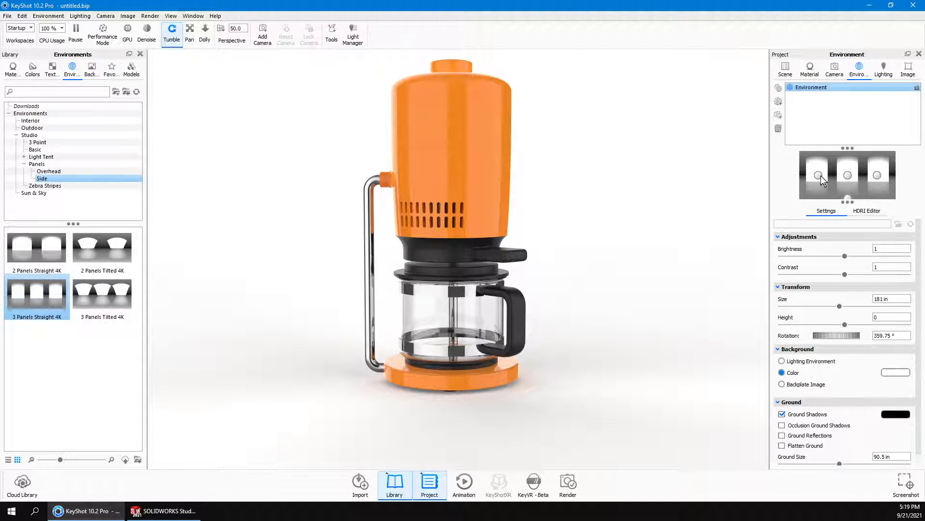
mouse_move(820, 176)
left_mouse_down()
mouse_move(796, 176)
mouse_move(890, 176)
mouse_move(812, 178)
mouse_move(818, 159)
mouse_move(814, 188)
mouse_move(818, 178)
left_mouse_up()
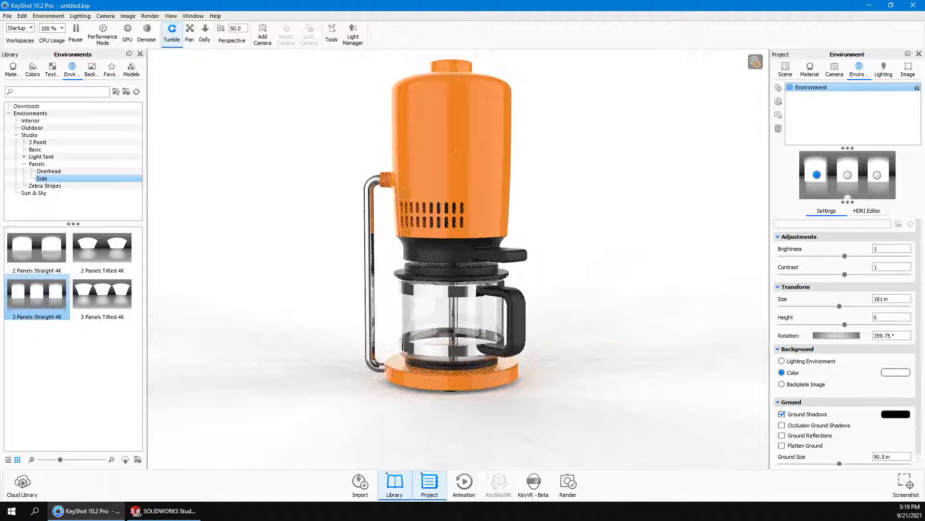
mouse_move(846, 255)
left_mouse_down()
mouse_move(870, 256)
mouse_move(854, 259)
left_mouse_up()
- Examine the orange base, glass carafe and ground area up close from several angles, and return to the full front view
left_click_drag(597, 314, 517, 442)
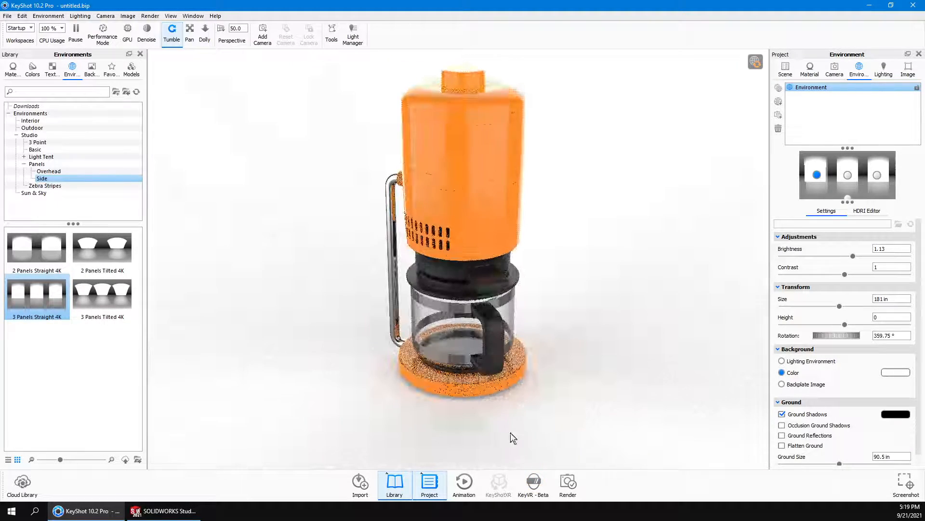
scroll(539, 400, "up", 3)
middle_click_drag(560, 405, 503, 314)
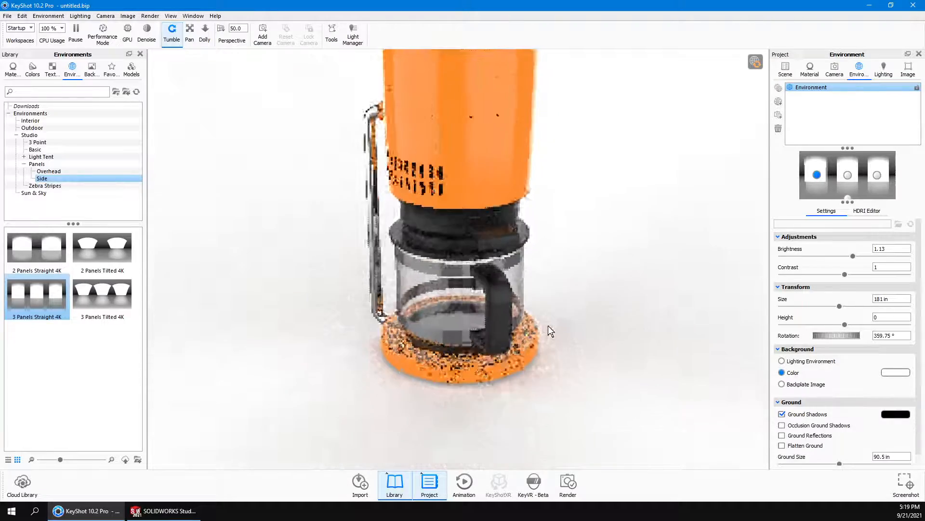
scroll(553, 381, "up", 4)
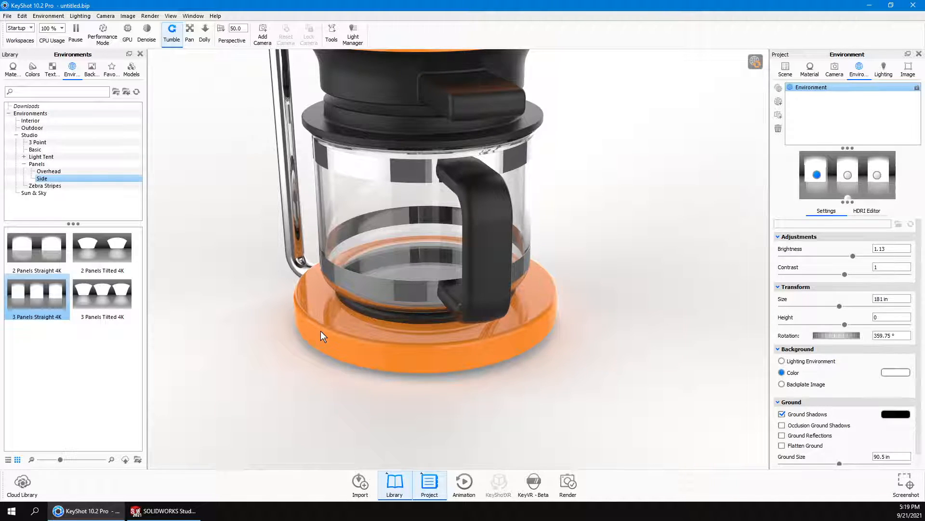
left_click_drag(293, 355, 288, 382)
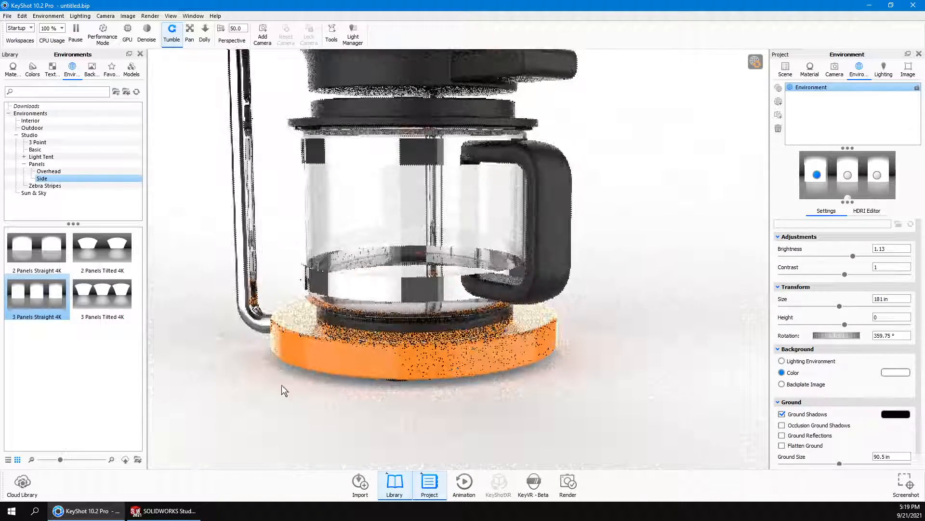
scroll(482, 307, "down", 7)
middle_click_drag(478, 305, 504, 369)
middle_click_drag(551, 331, 493, 382)
left_click_drag(548, 337, 605, 327)
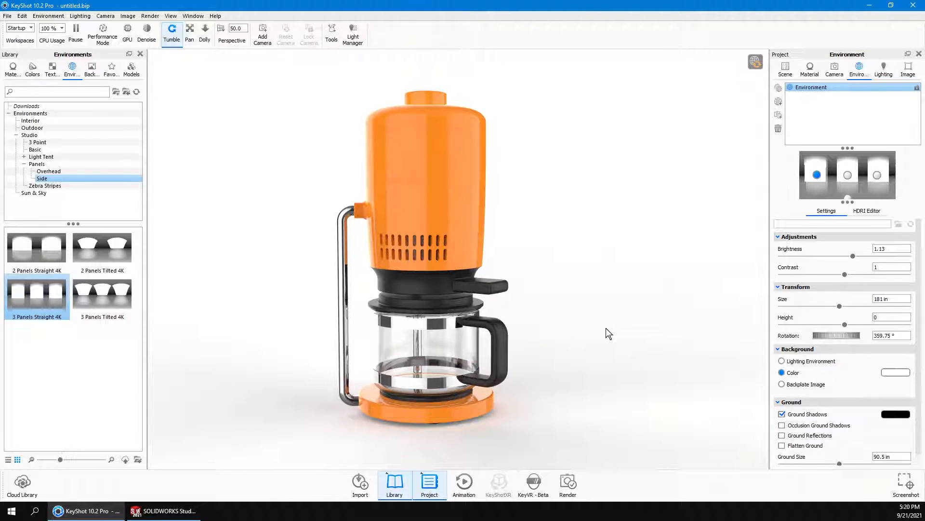
scroll(606, 328, "down", 1)
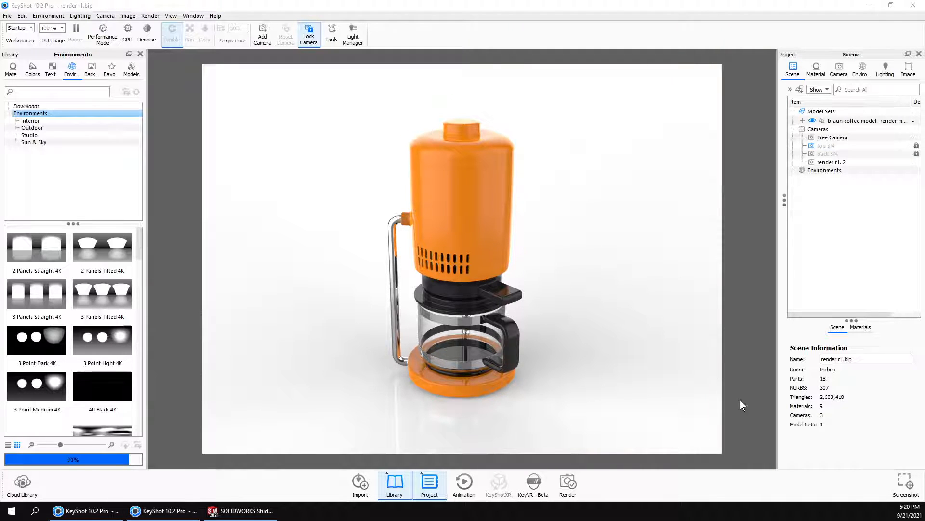
- View the coffee maker scene render r1.bip in the second KeyShot window and return to the untitled scene
left_click(509, 308)
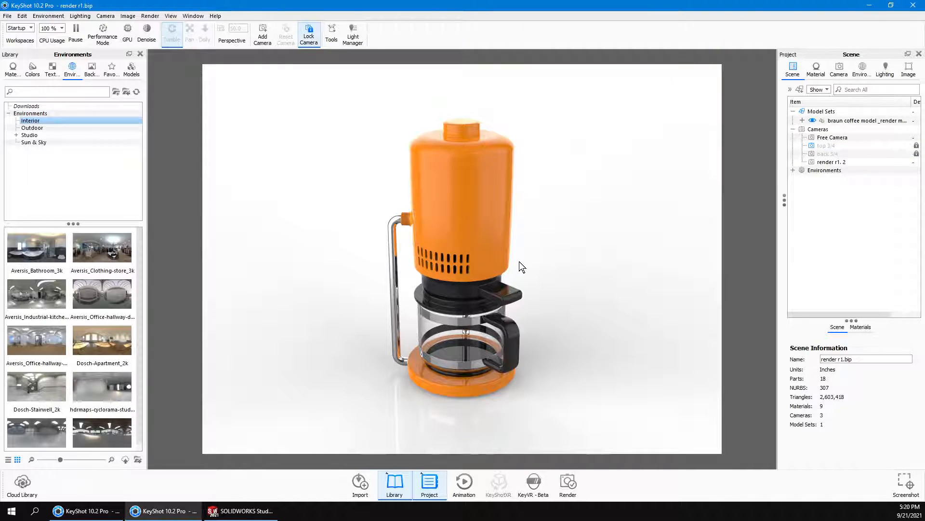
left_click_drag(754, 7, 574, 291)
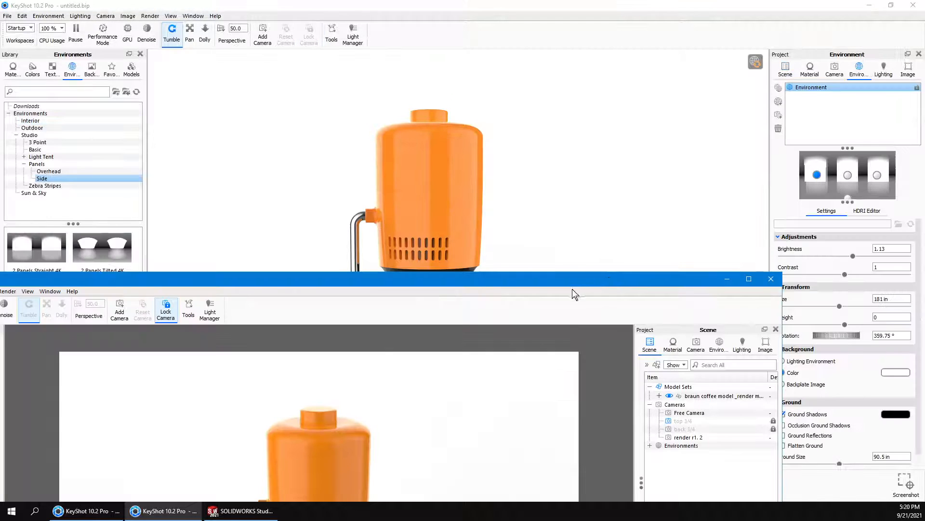
left_click(656, 7)
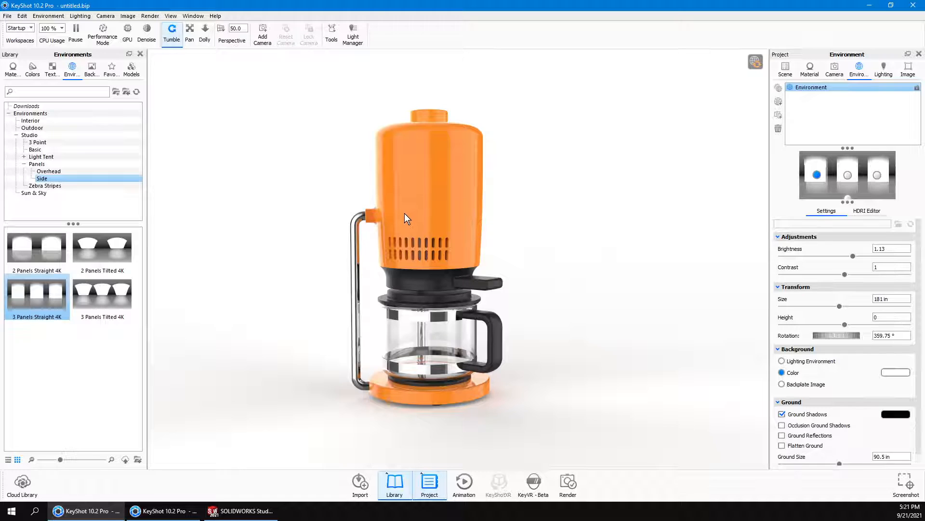
- Open the still image render settings, name the output aaa and keep PNG as the format
left_click(148, 16)
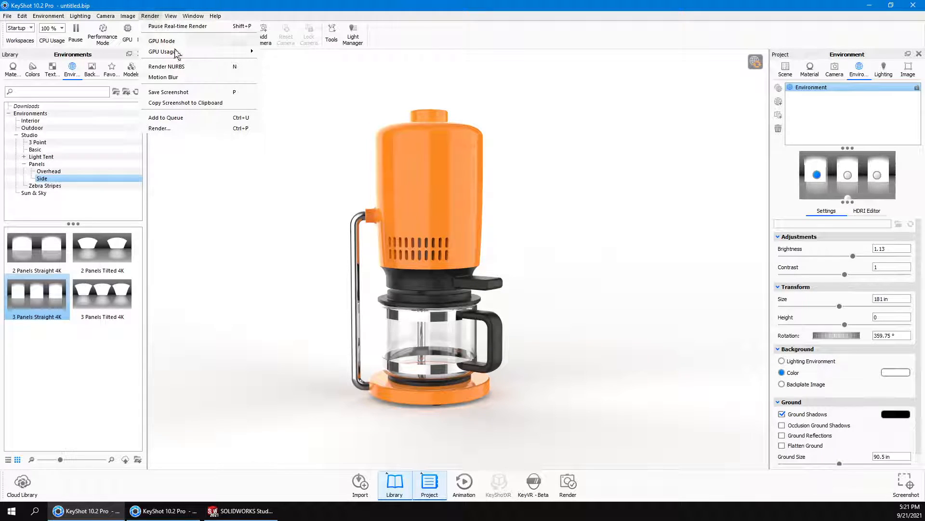
left_click(159, 128)
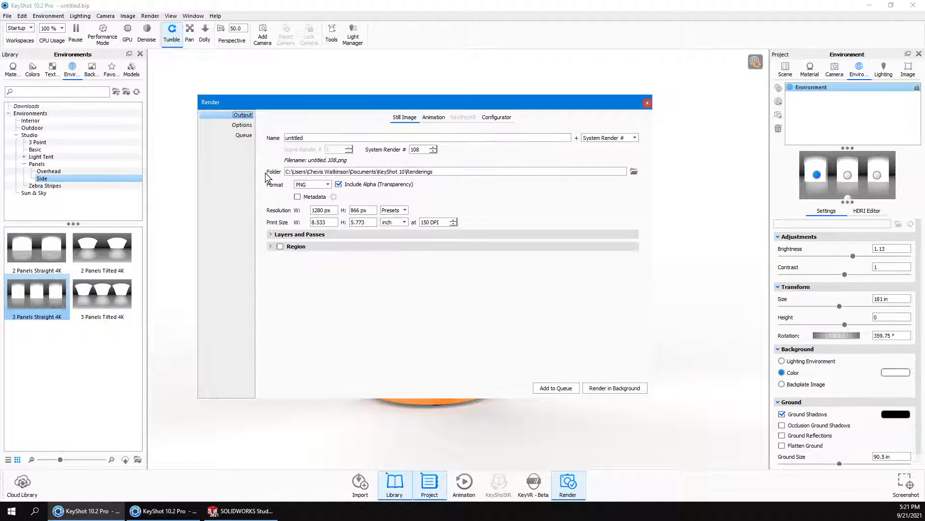
key("Tab")
type("aaa")
left_click(328, 186)
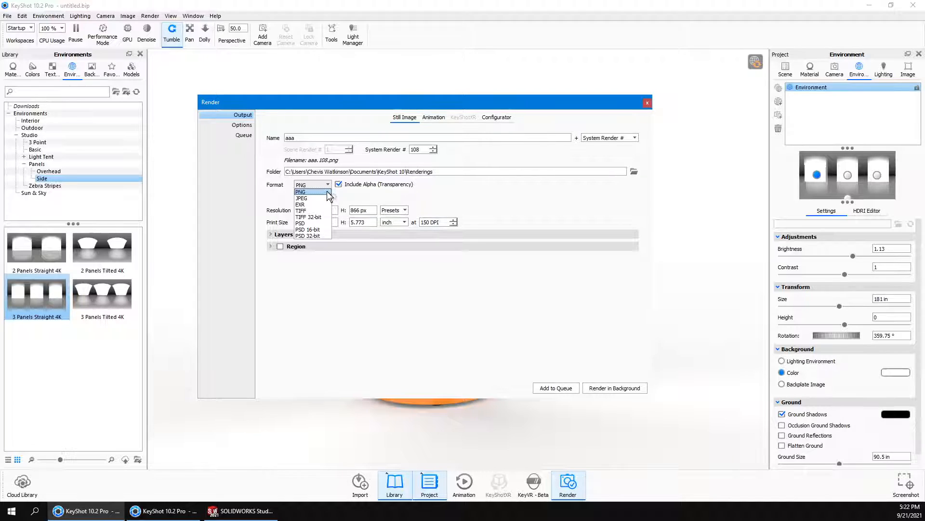
left_click(326, 192)
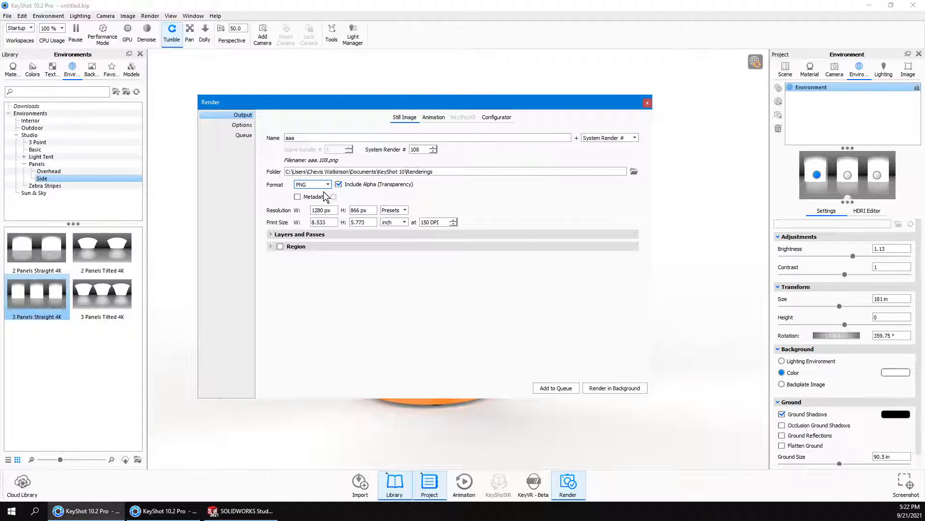
- Review the available resolution presets without choosing one, and view the render mode and quality options
left_click(404, 210)
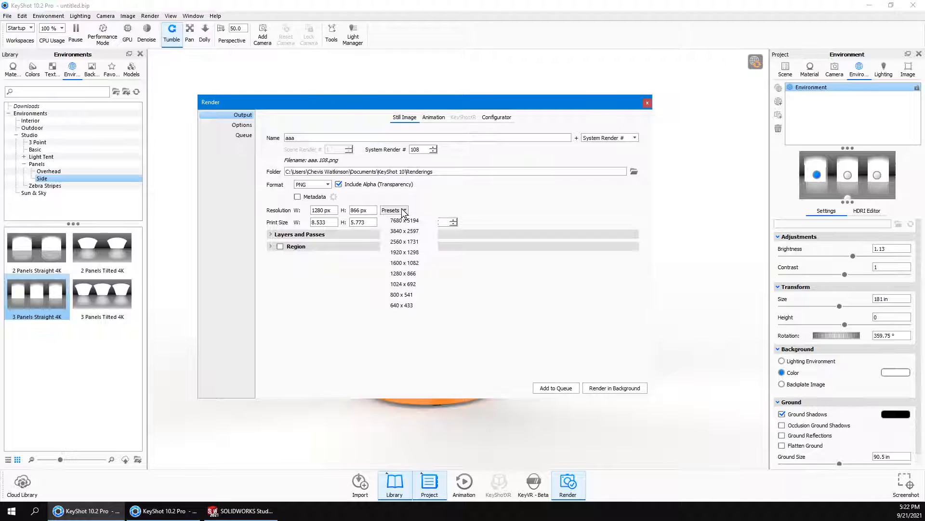
left_click(517, 219)
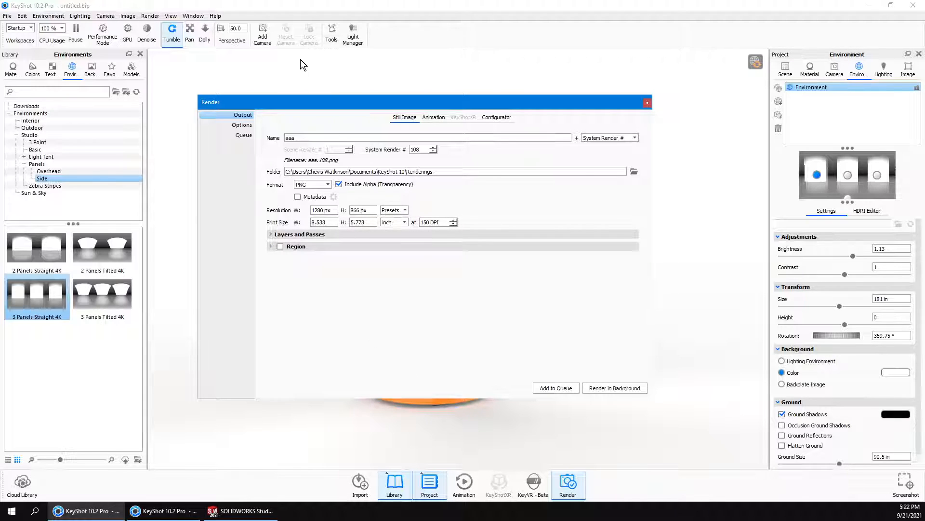
left_click(241, 126)
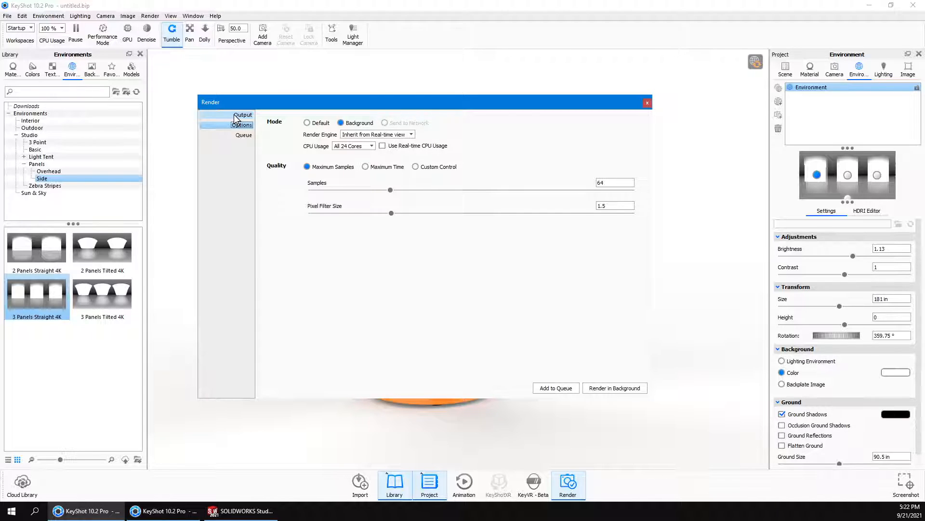
- Set the render engine to CPU Mode, render the still in the background, and close the finished image
left_click(367, 135)
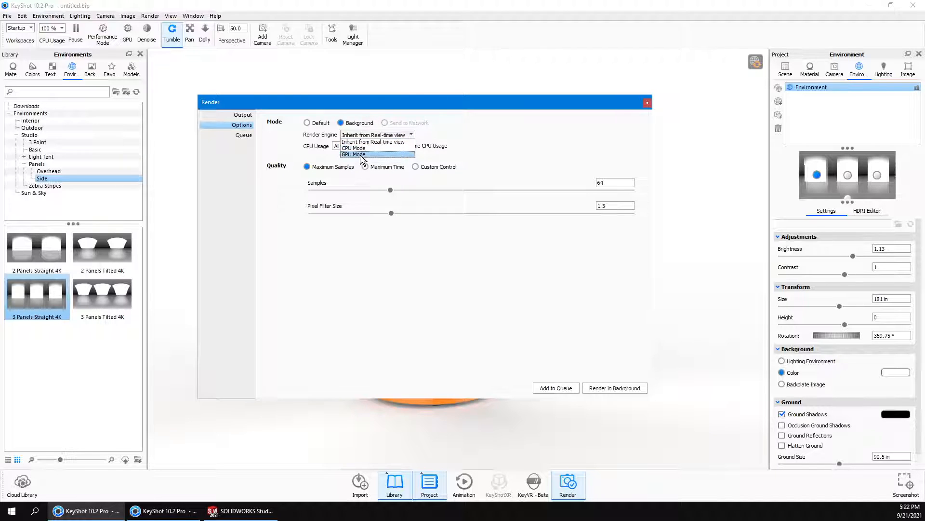
left_click(539, 121)
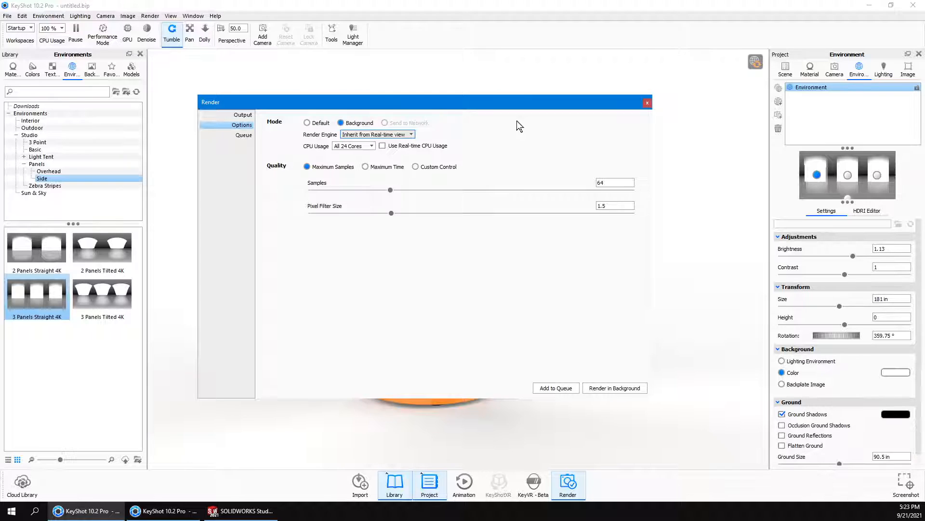
left_click(387, 134)
left_click(366, 149)
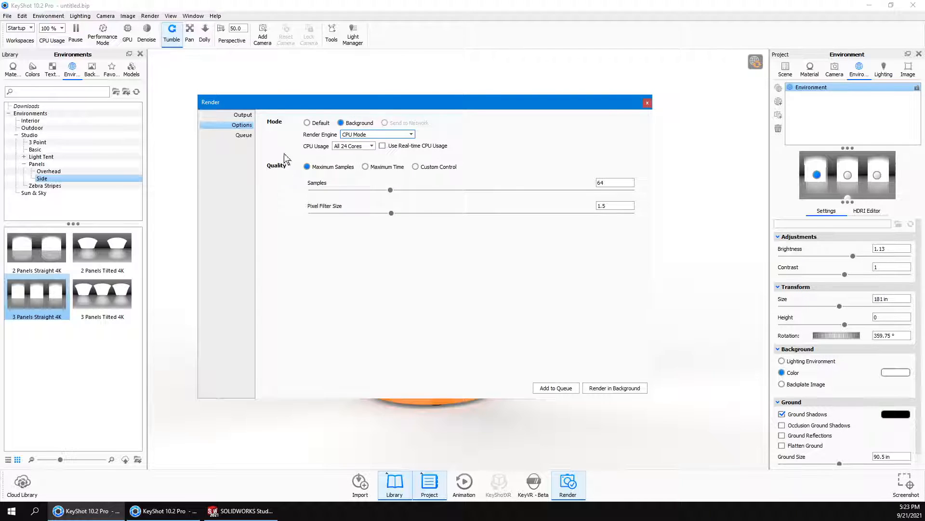
left_click(624, 389)
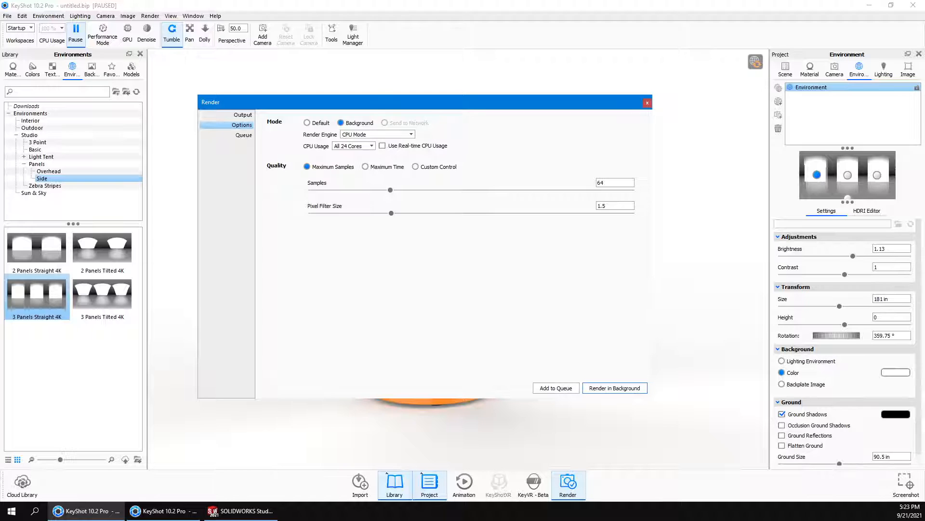
left_click_drag(579, 520, 357, 1)
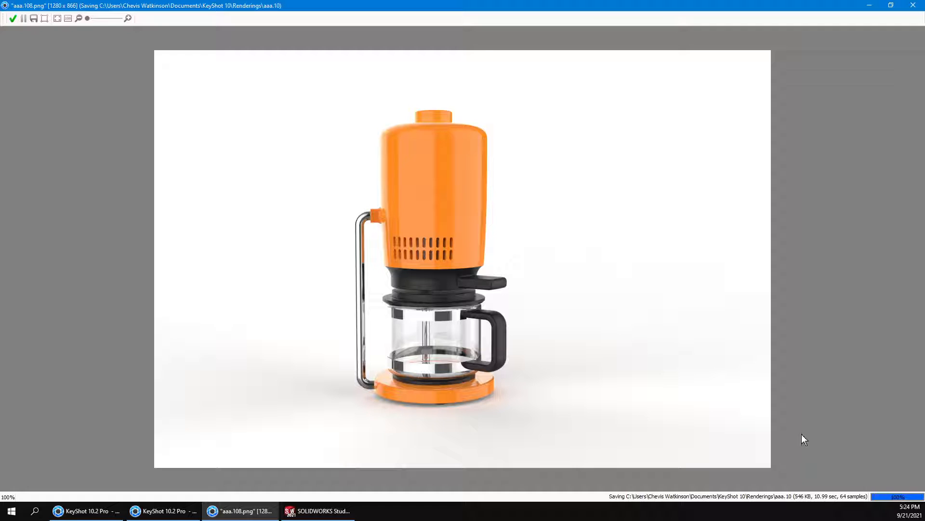
double_click(816, 6)
left_click(847, 74)
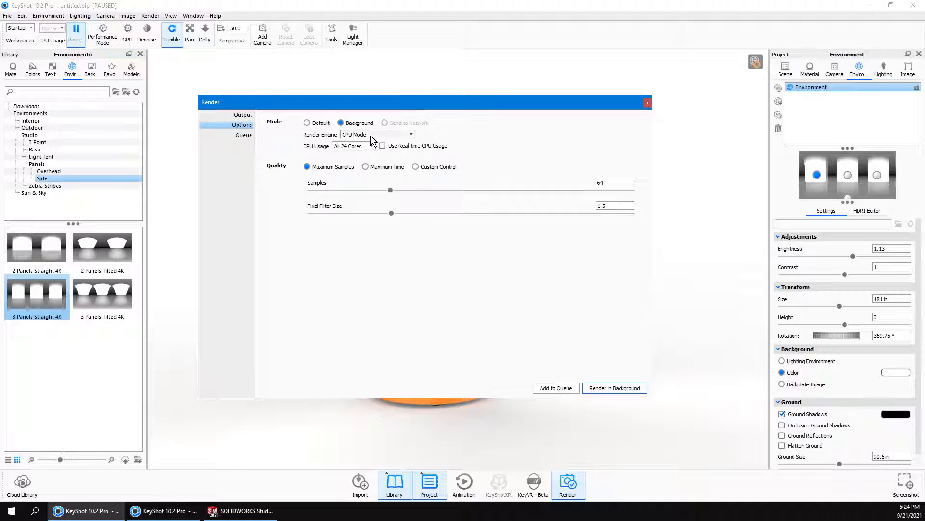
- Switch the render engine to GPU Mode, render the still in the background again, and view the full-size result before closing it
left_click(372, 137)
left_click(370, 154)
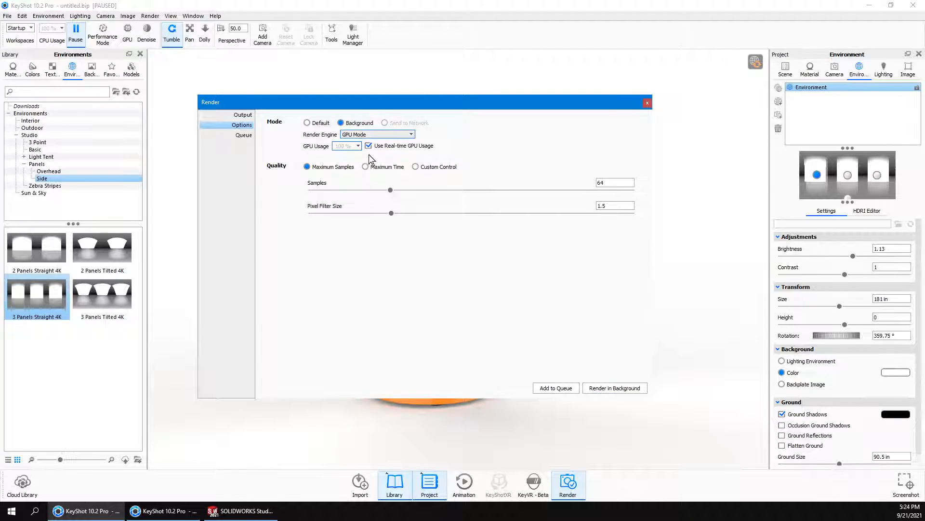
left_click(613, 388)
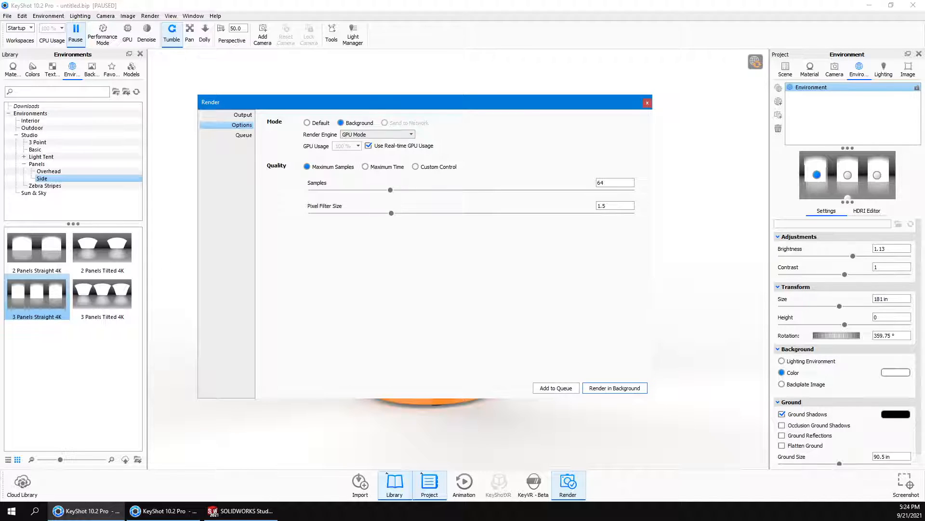
left_click_drag(0, 289, 922, 166)
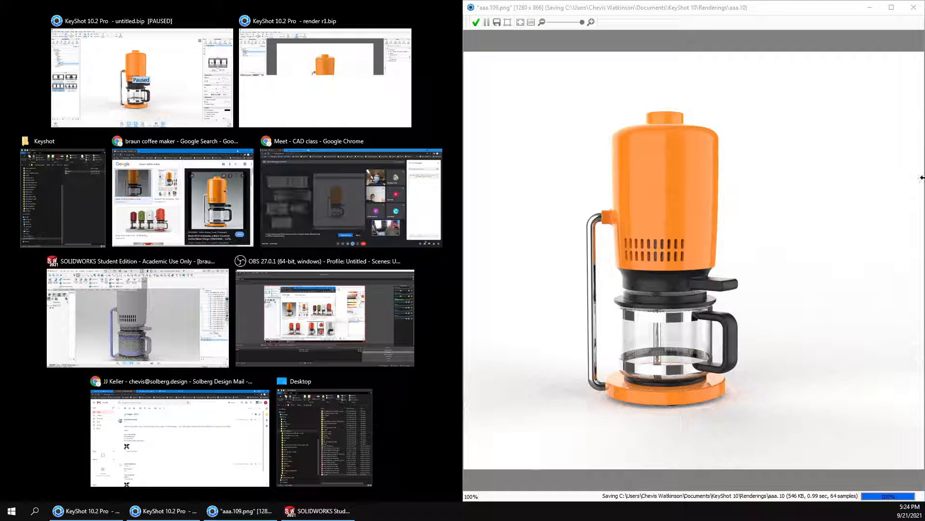
left_click(803, 9)
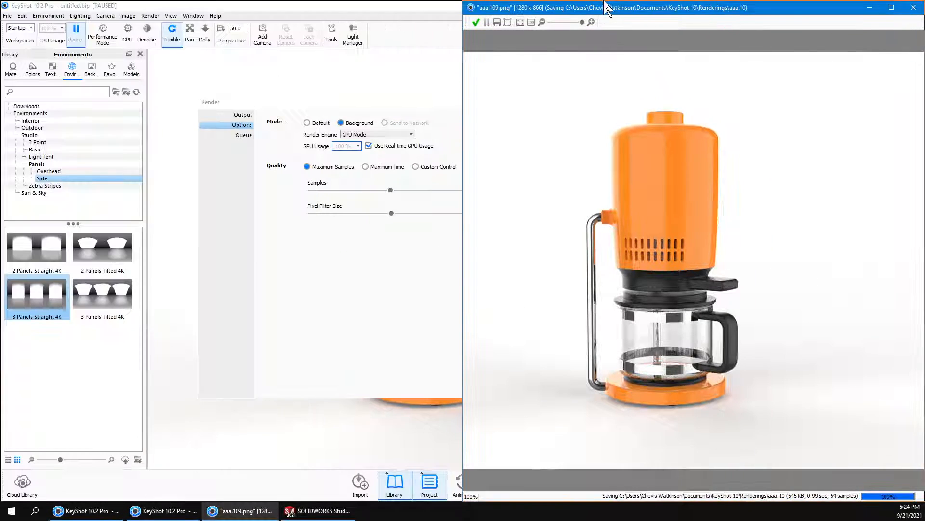
double_click(605, 6)
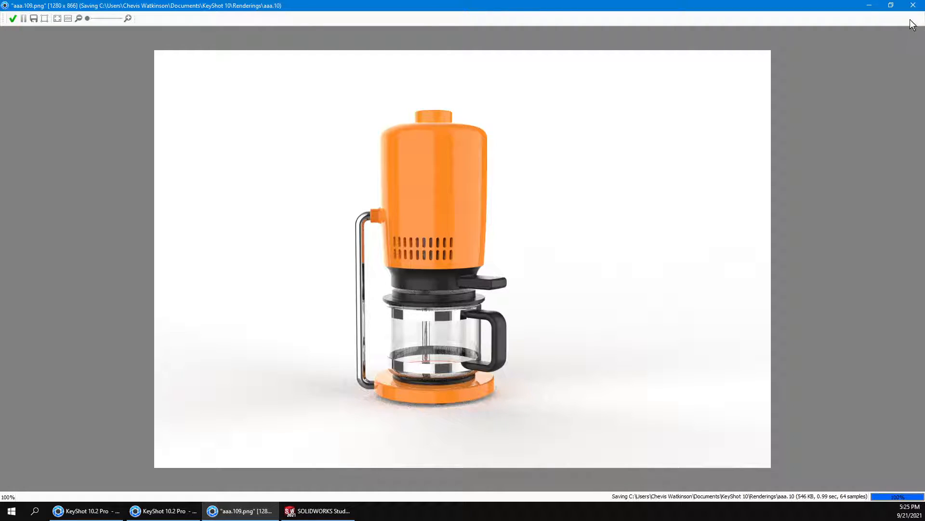
left_click(913, 5)
- Close the render settings and display the properties of the orange plastic material
left_click_drag(485, 103, 595, 175)
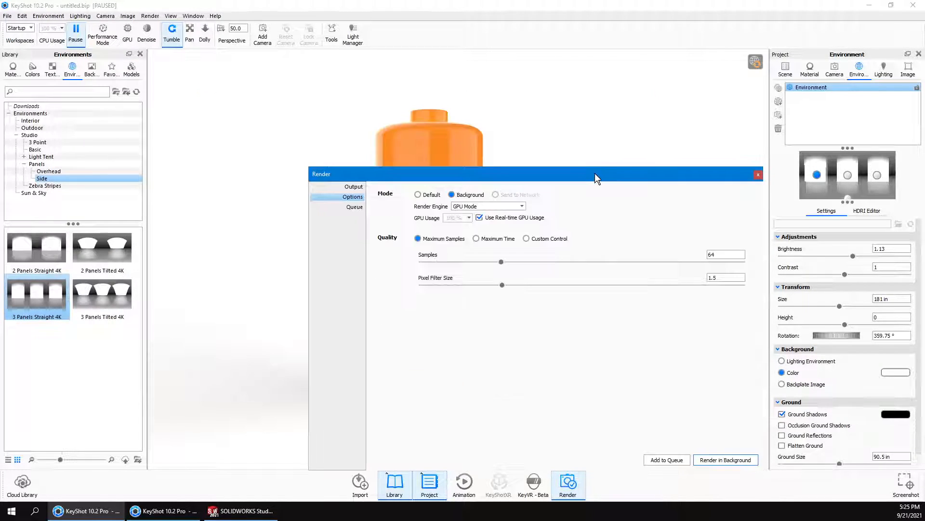
left_click(759, 175)
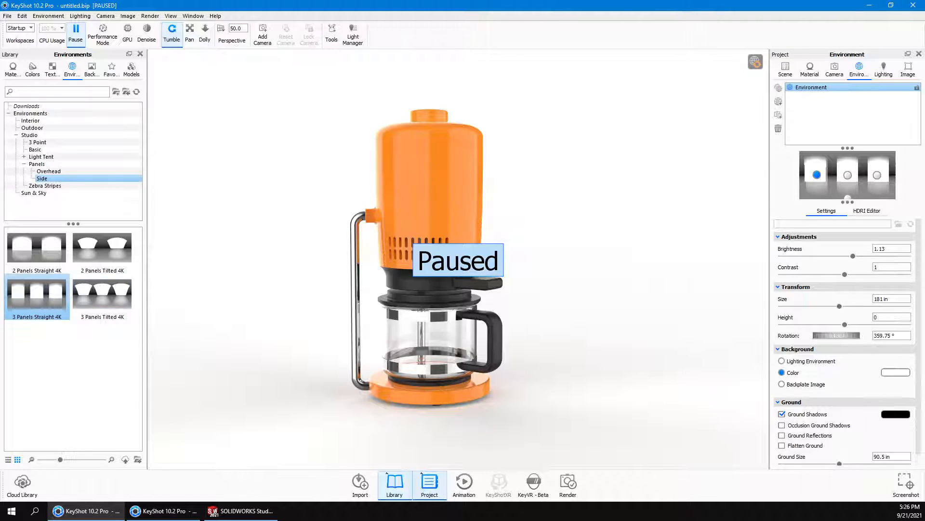
left_click(48, 16)
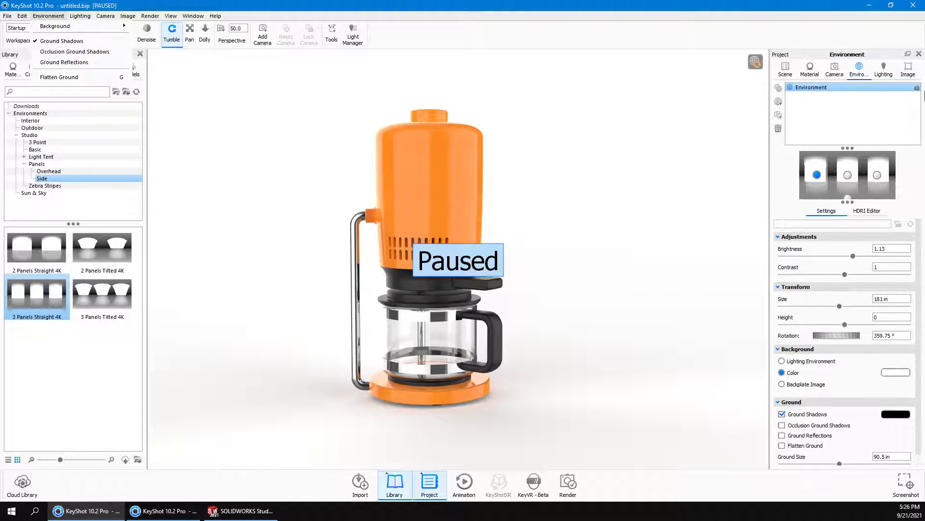
left_click(809, 70)
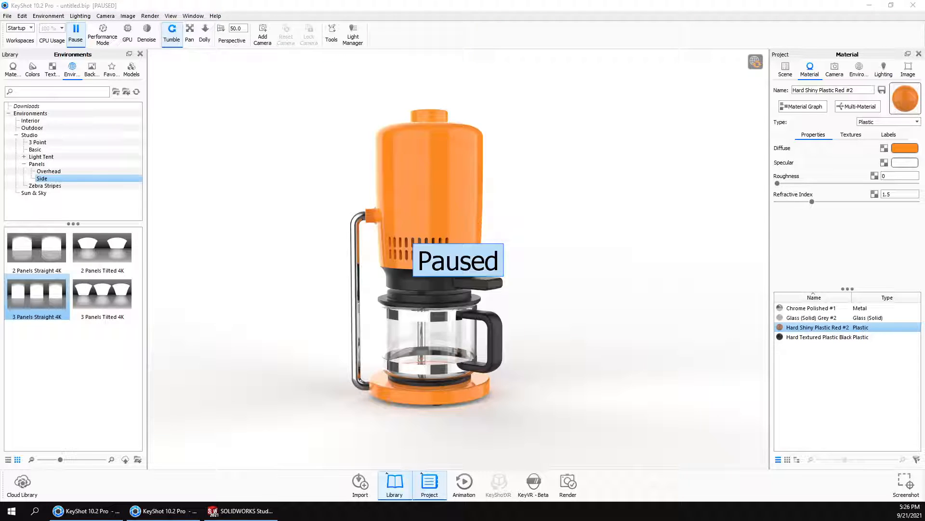
- Switch to Chrome and view larger previews of several Braun coffee maker reference images, including the Blender Artists scene with two machines
left_click_drag(624, 520, 764, 1)
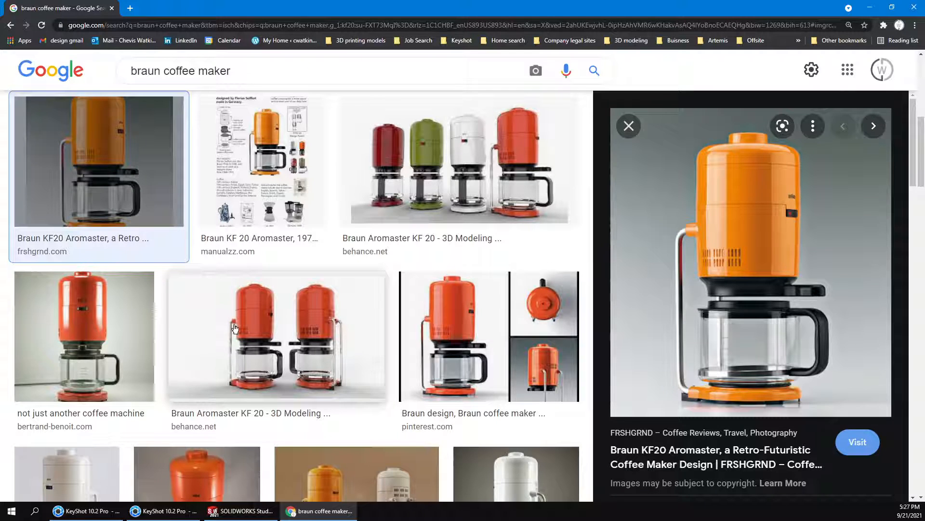
key("Escape")
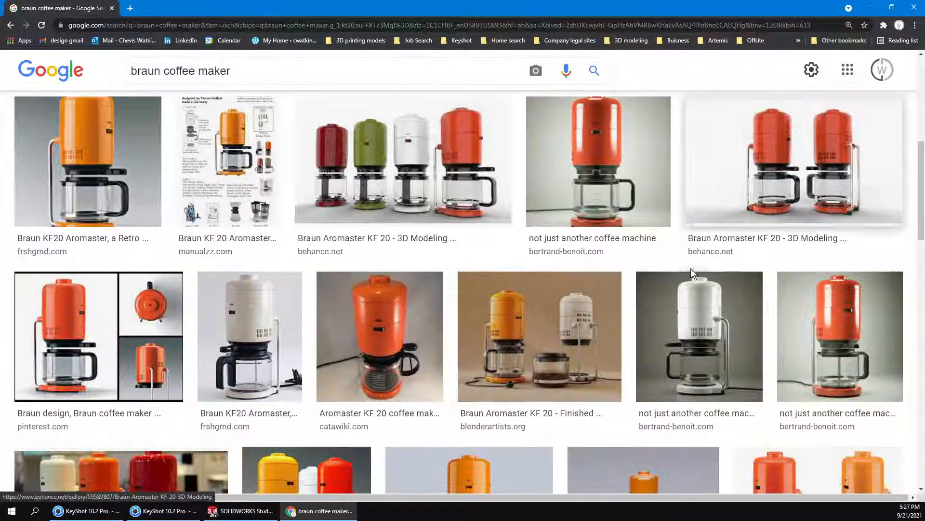
left_click(711, 262)
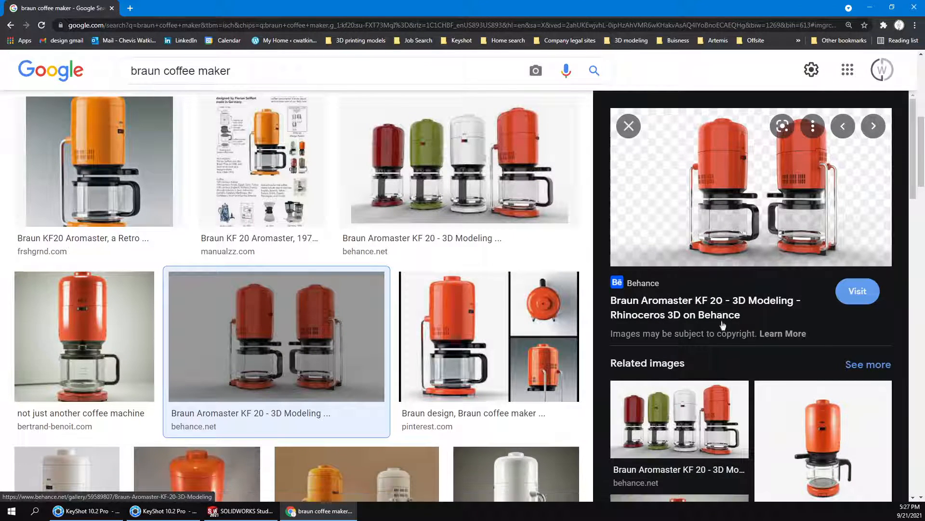
scroll(723, 324, "down", 5)
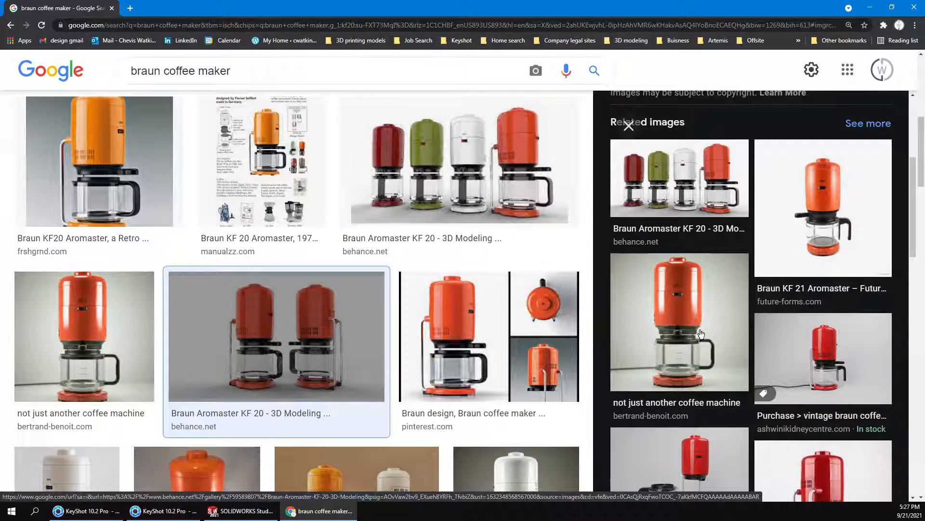
left_click(701, 334)
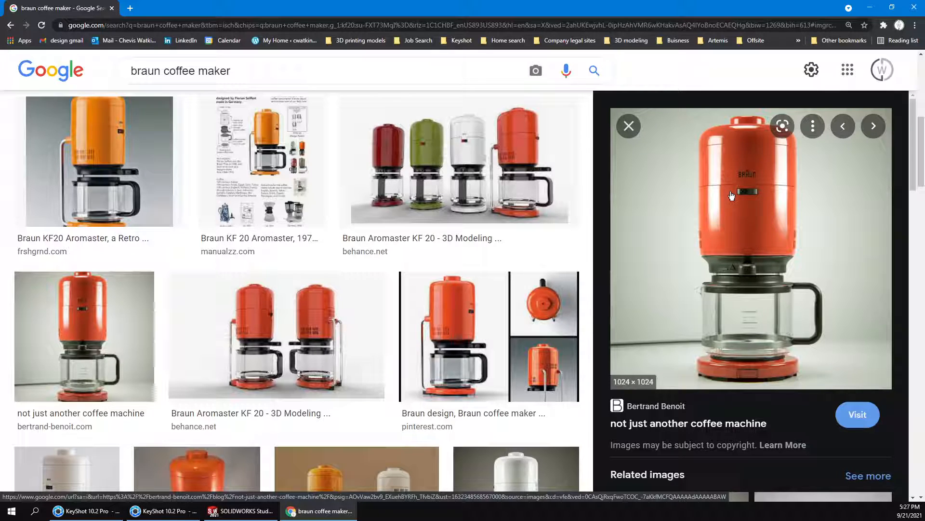
scroll(417, 303, "down", 4)
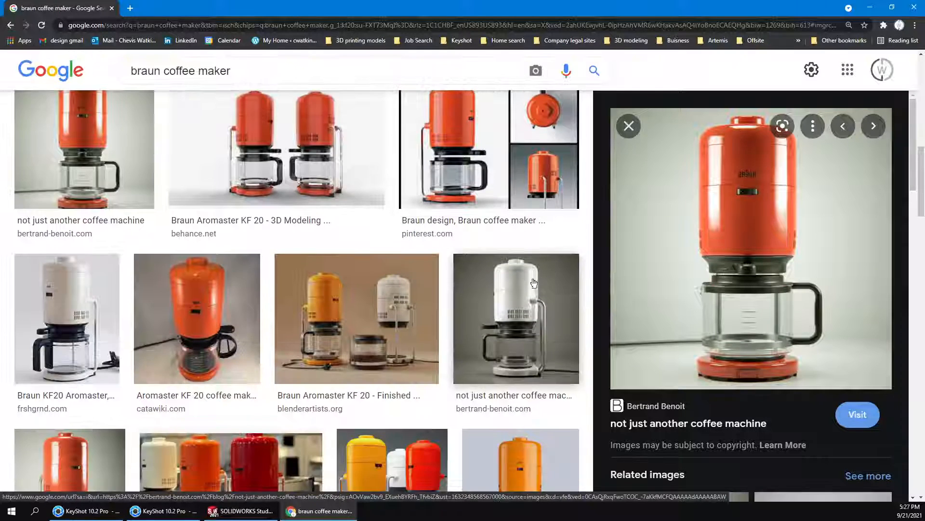
left_click(418, 303)
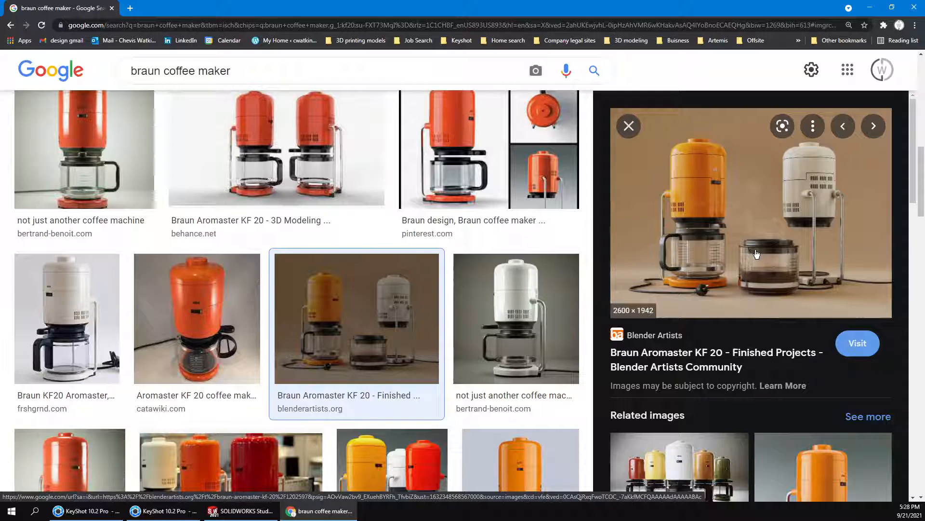
- Search Google Images for "3d rendered models" in a new browser tab
left_click(129, 9)
type("3d rendered models")
key("Return")
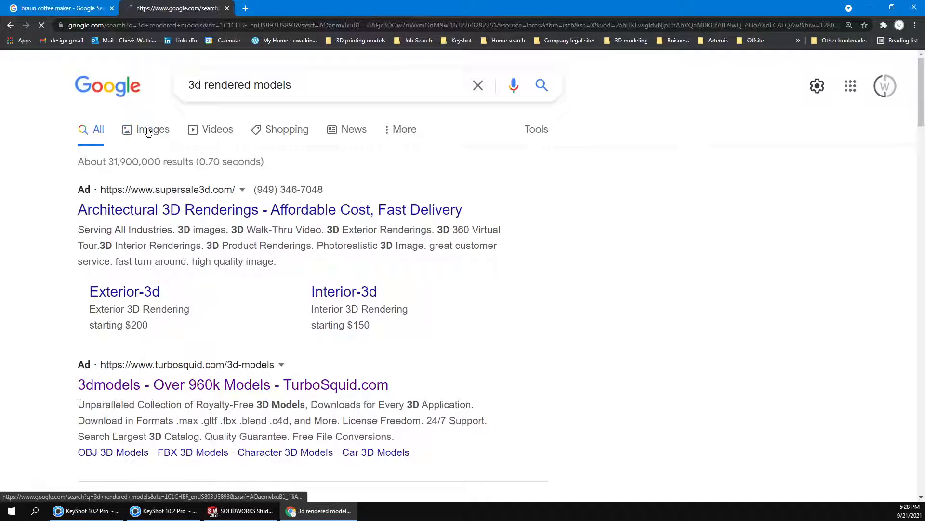
left_click(148, 131)
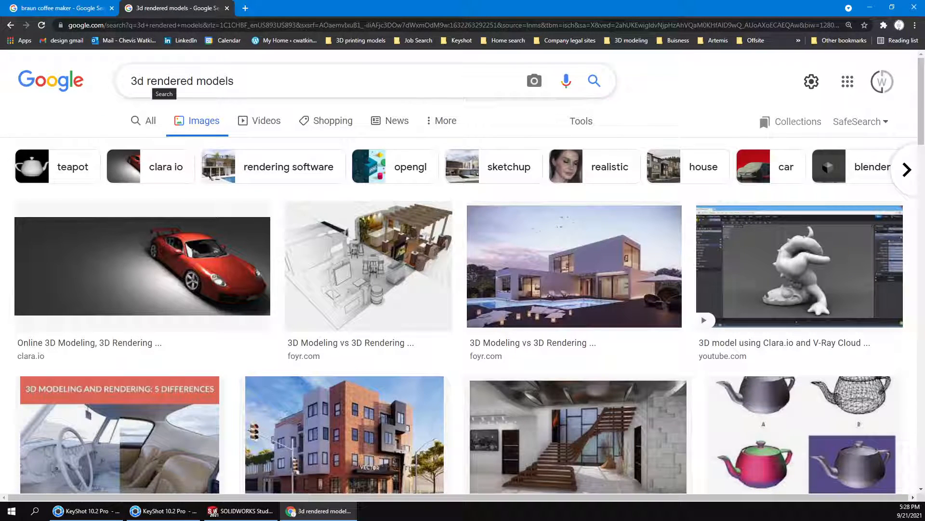
- Refine the image search to "3d industrial design rendered models"
left_click(147, 81)
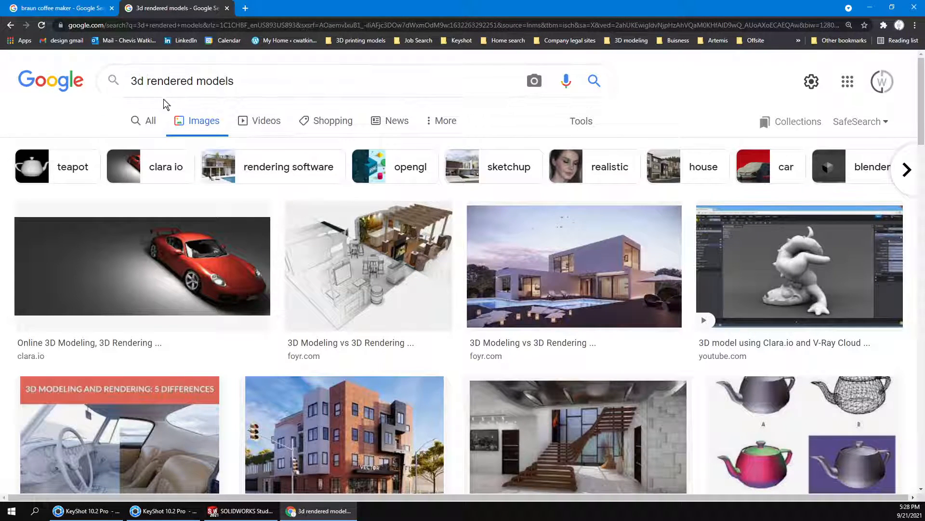
type("indust")
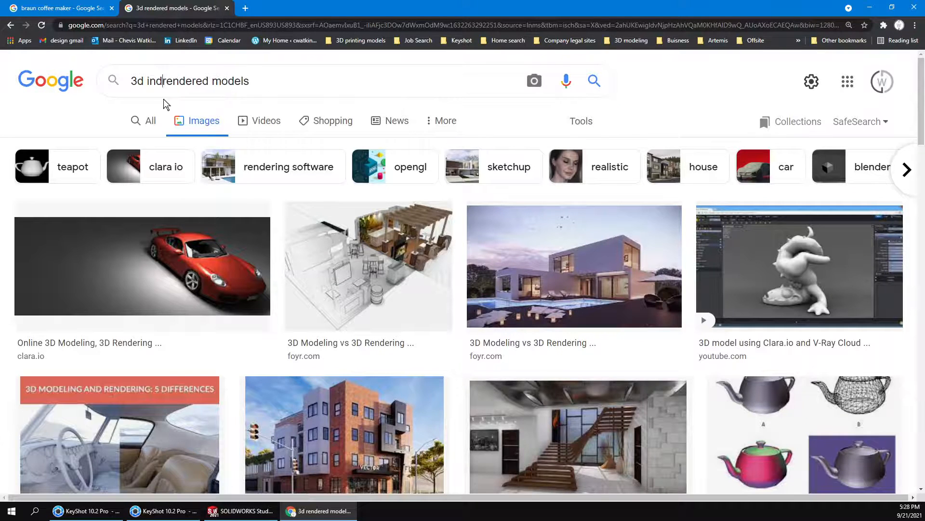
type("rial desig")
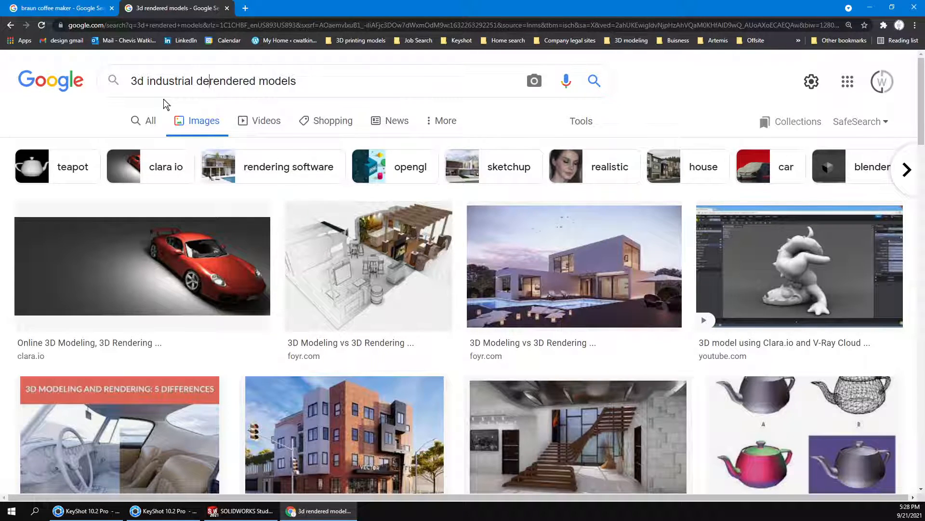
type("n")
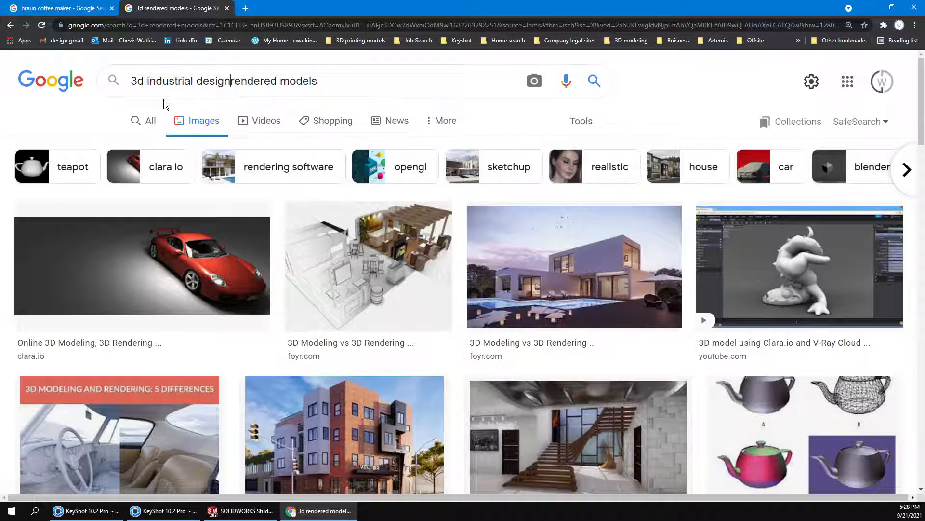
key("Return")
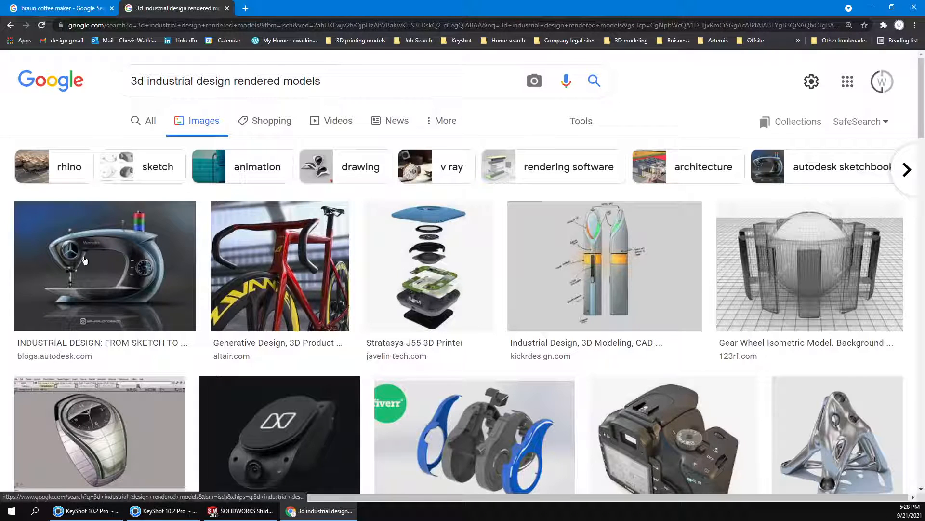
- Browse the industrial design render results and preview the 3D Product Rendering image of the projector
scroll(218, 293, "down", 6)
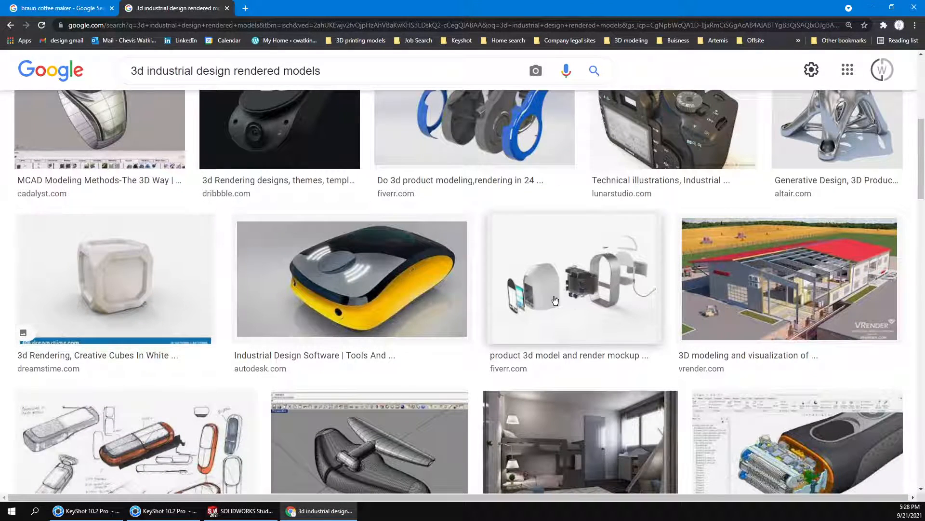
scroll(173, 317, "down", 4)
scroll(273, 280, "down", 4)
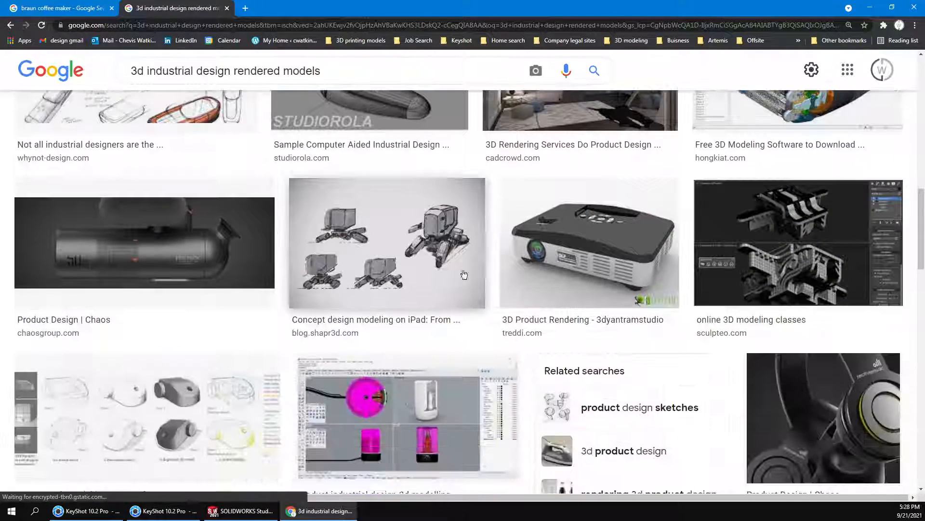
left_click(583, 228)
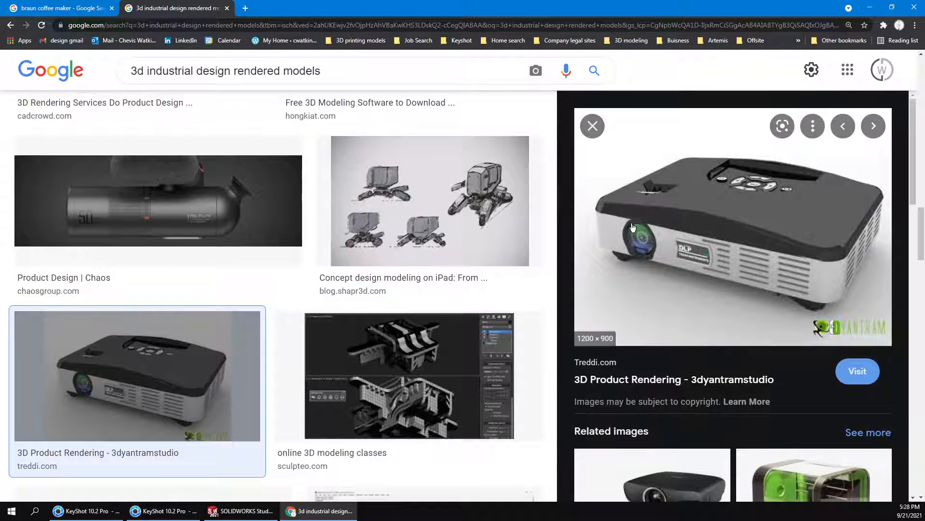